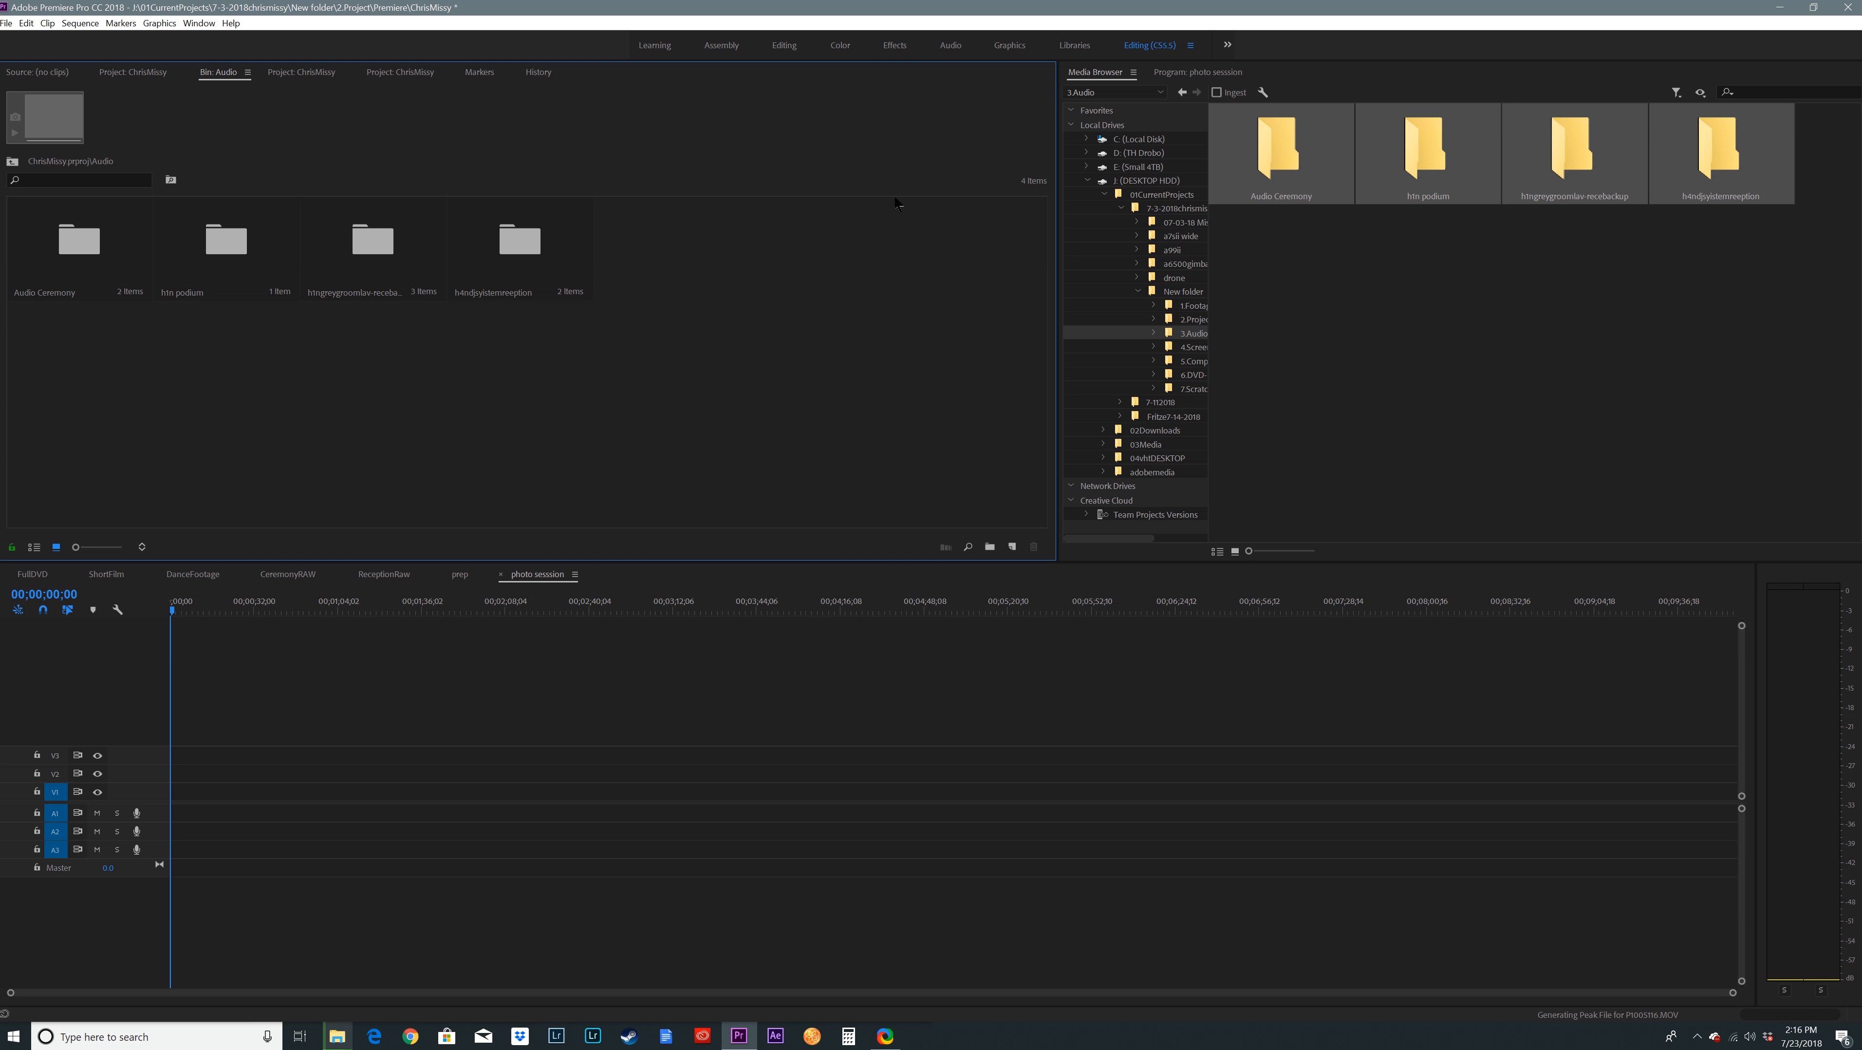
- Open the CeremonyRAW sequence and show the contents of the 1.Footage bin inside Footage as a list
{"action": "left_click", "coordinate": [287, 573]}
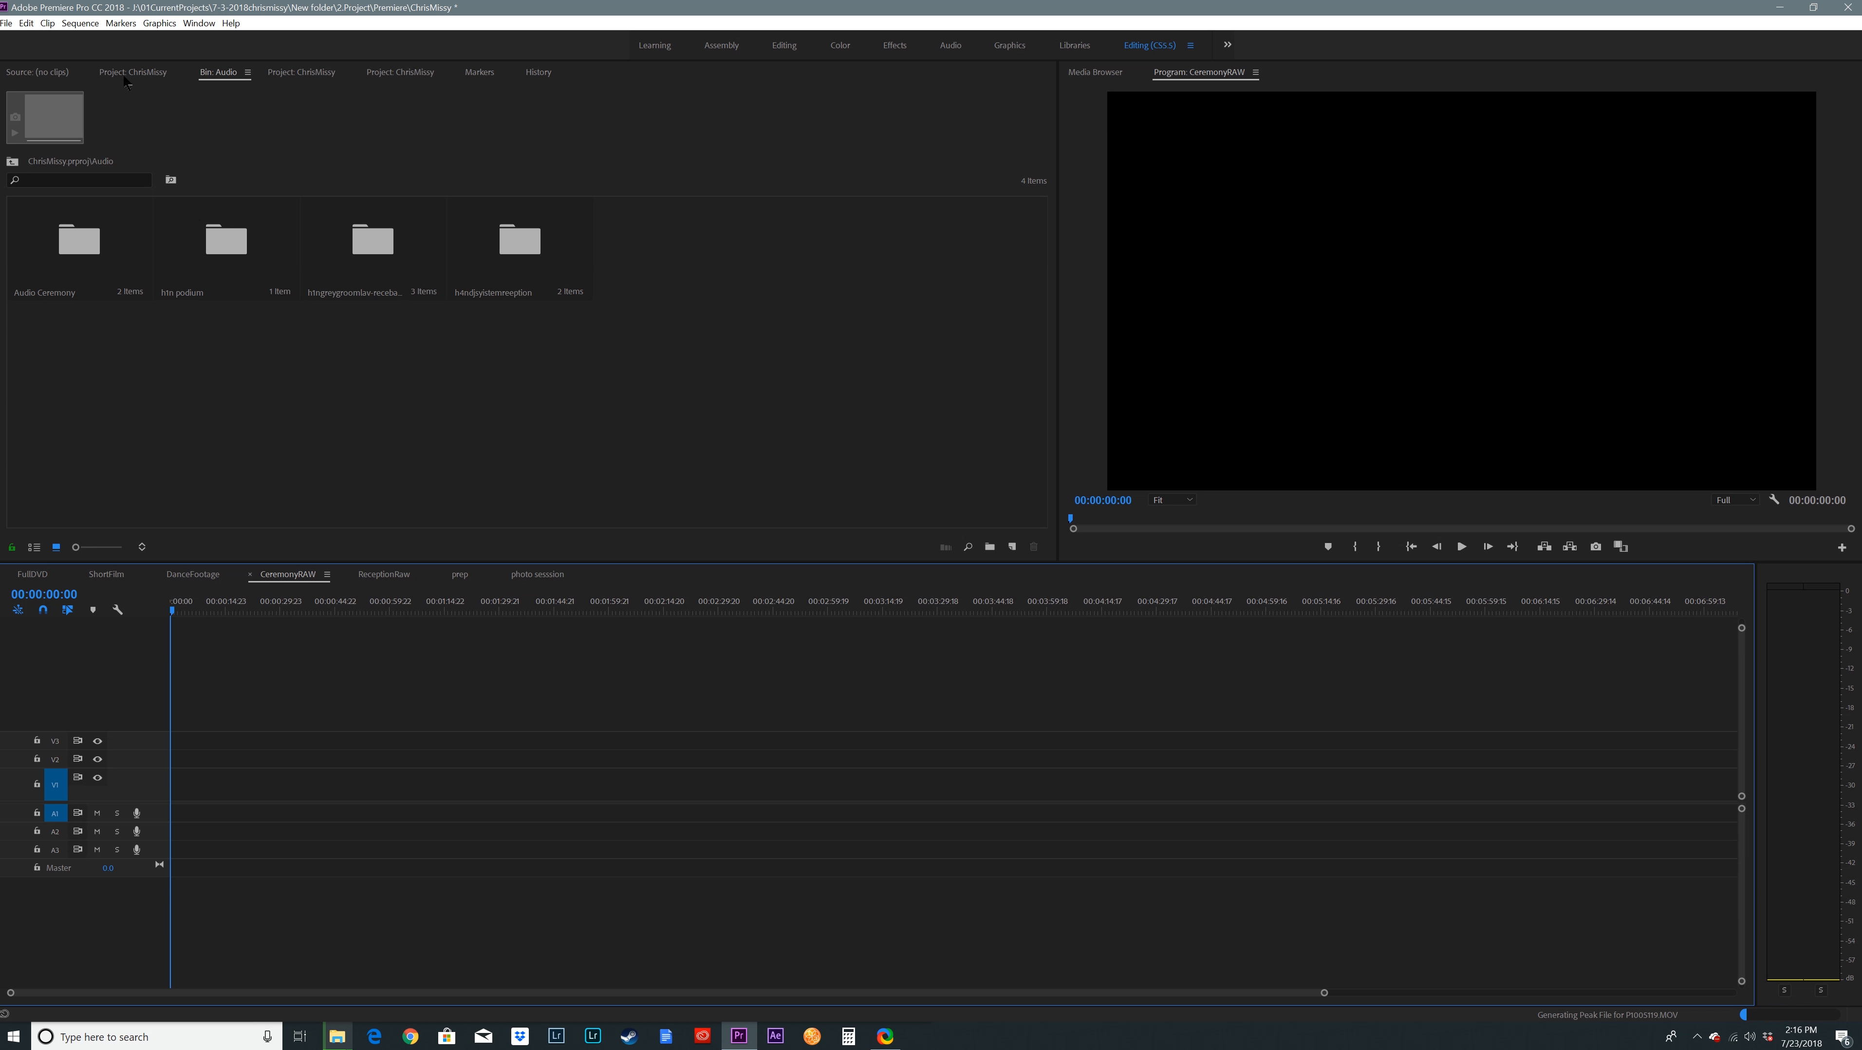
{"action": "left_click", "coordinate": [13, 161]}
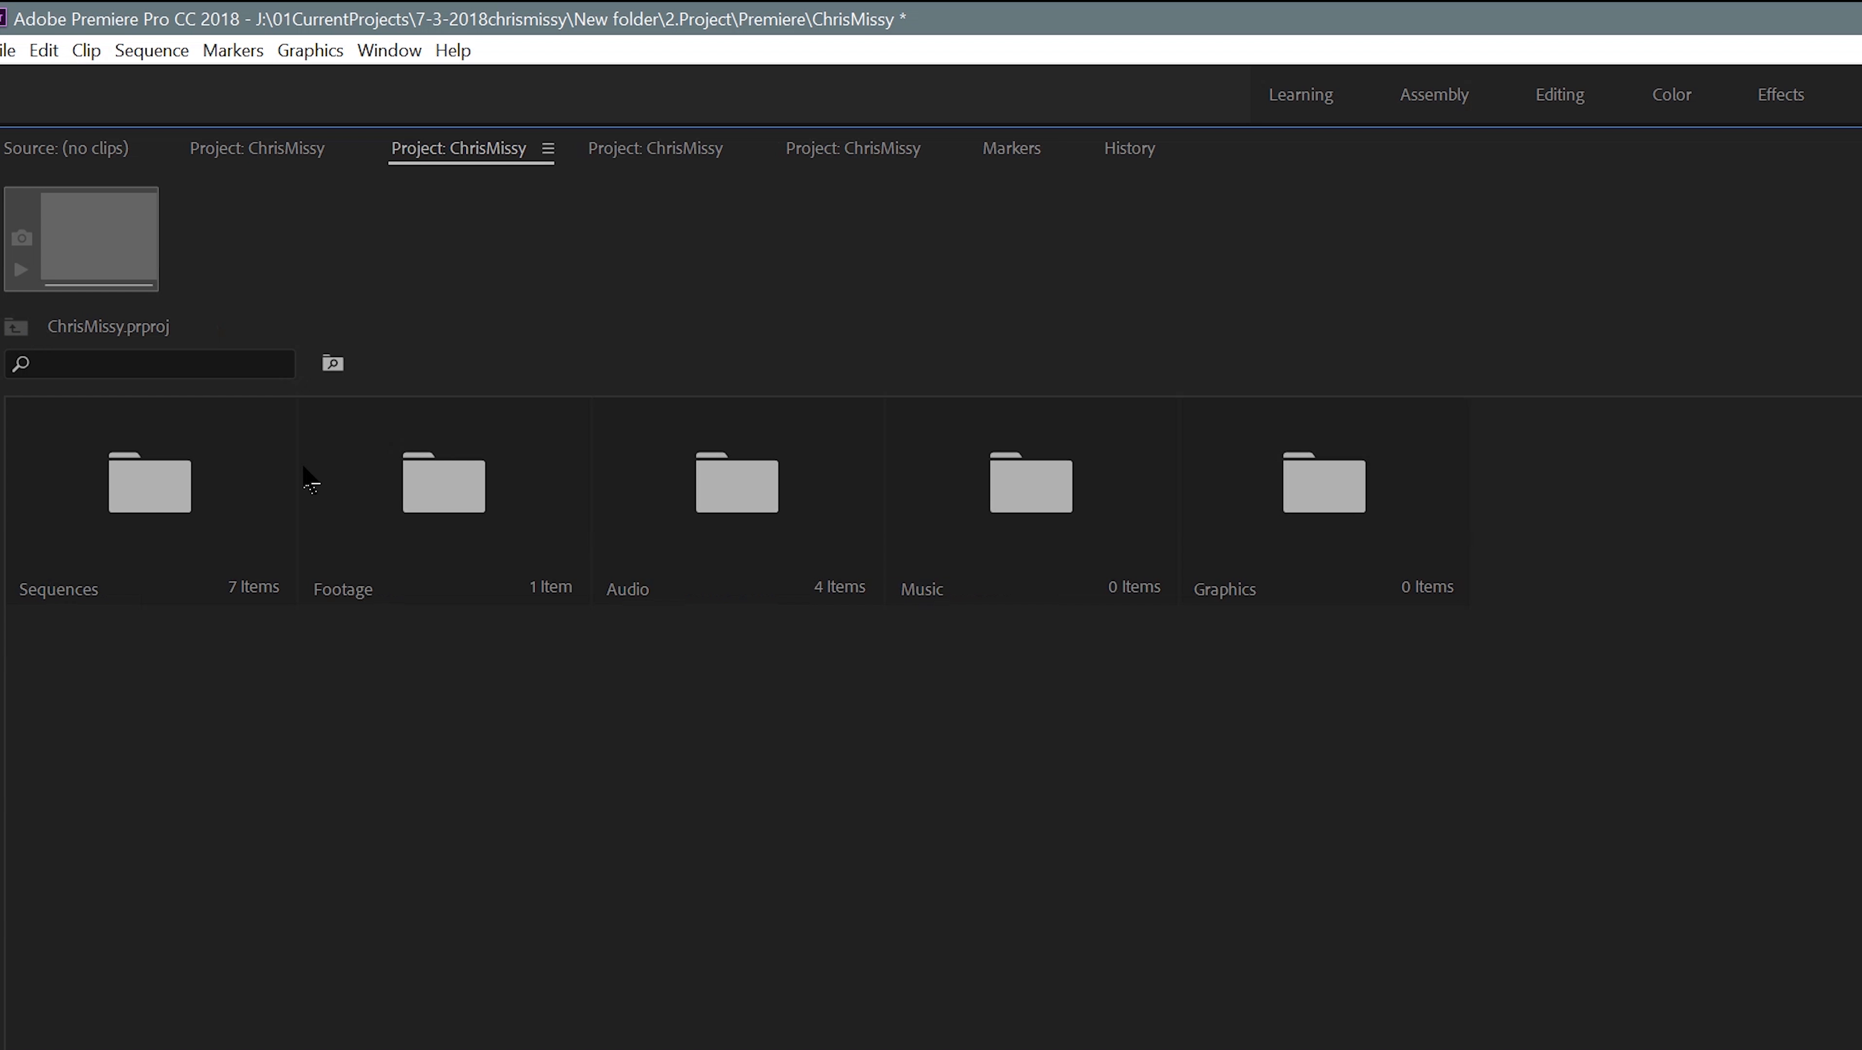
{"action": "double_click", "coordinate": [364, 482]}
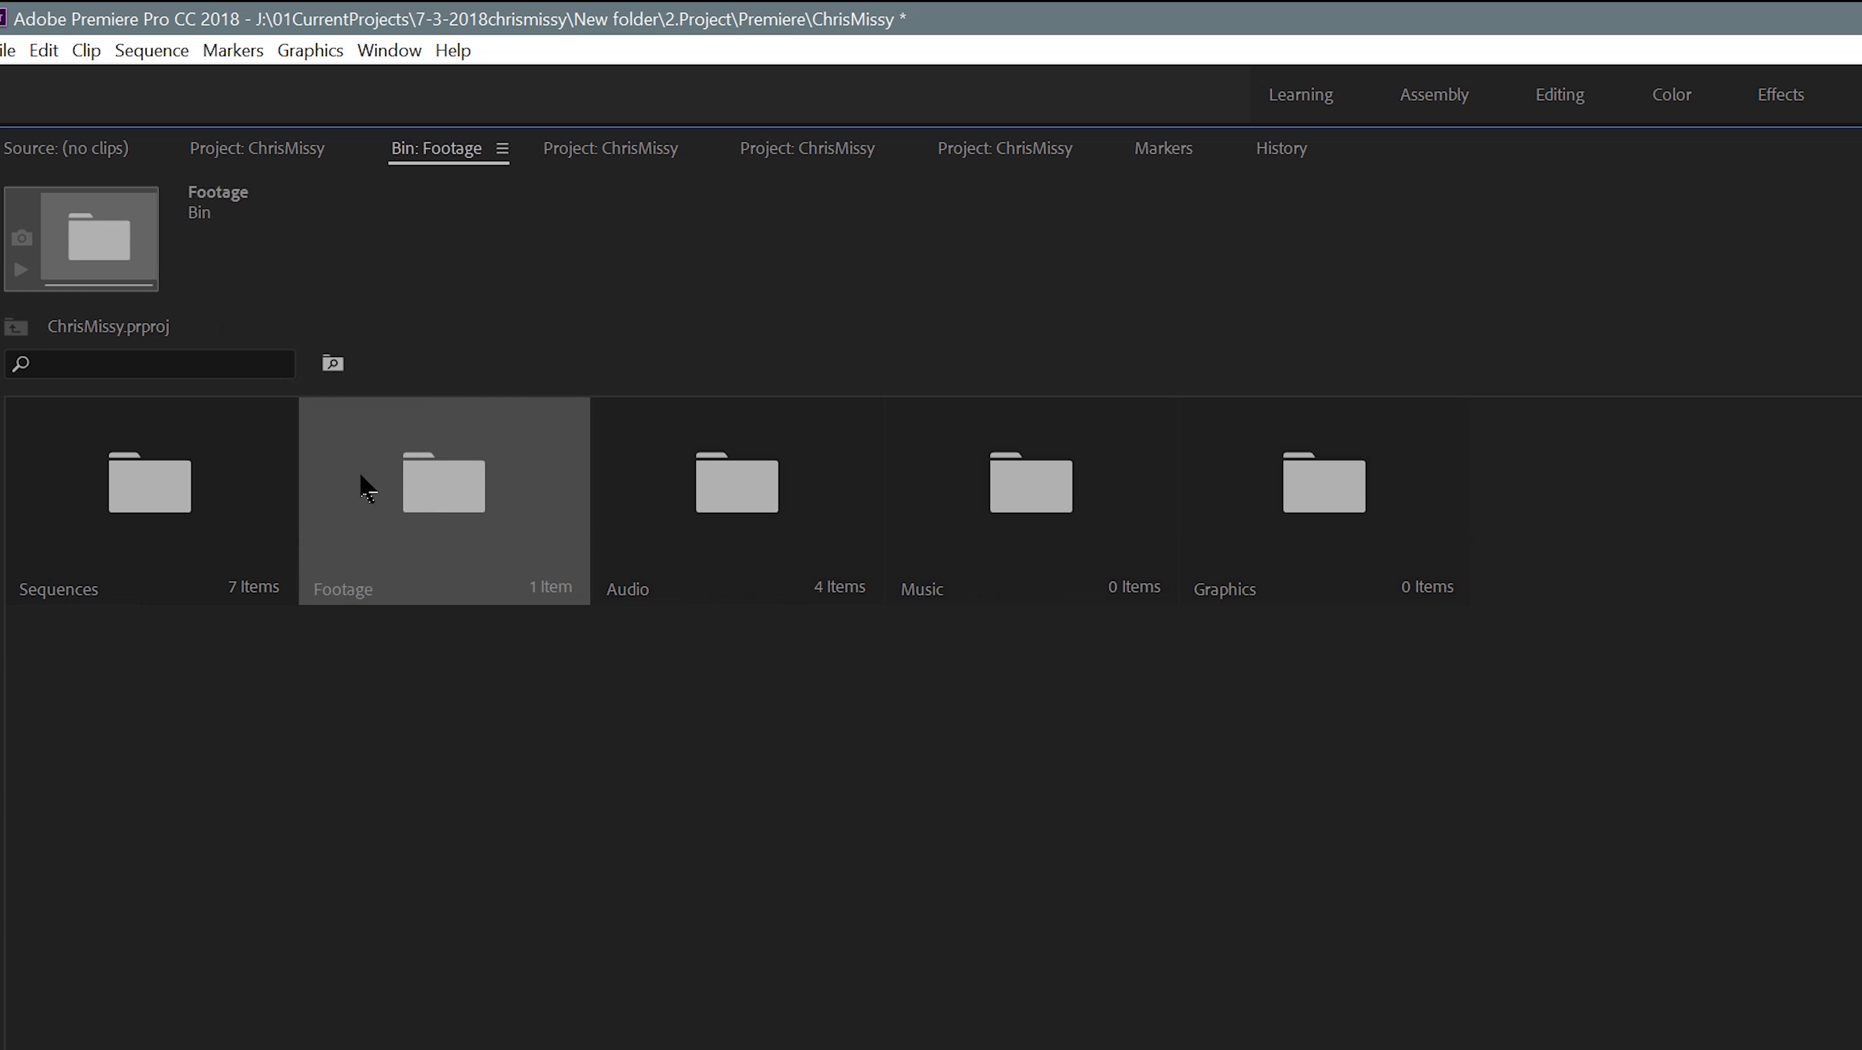
{"action": "double_click", "coordinate": [209, 477]}
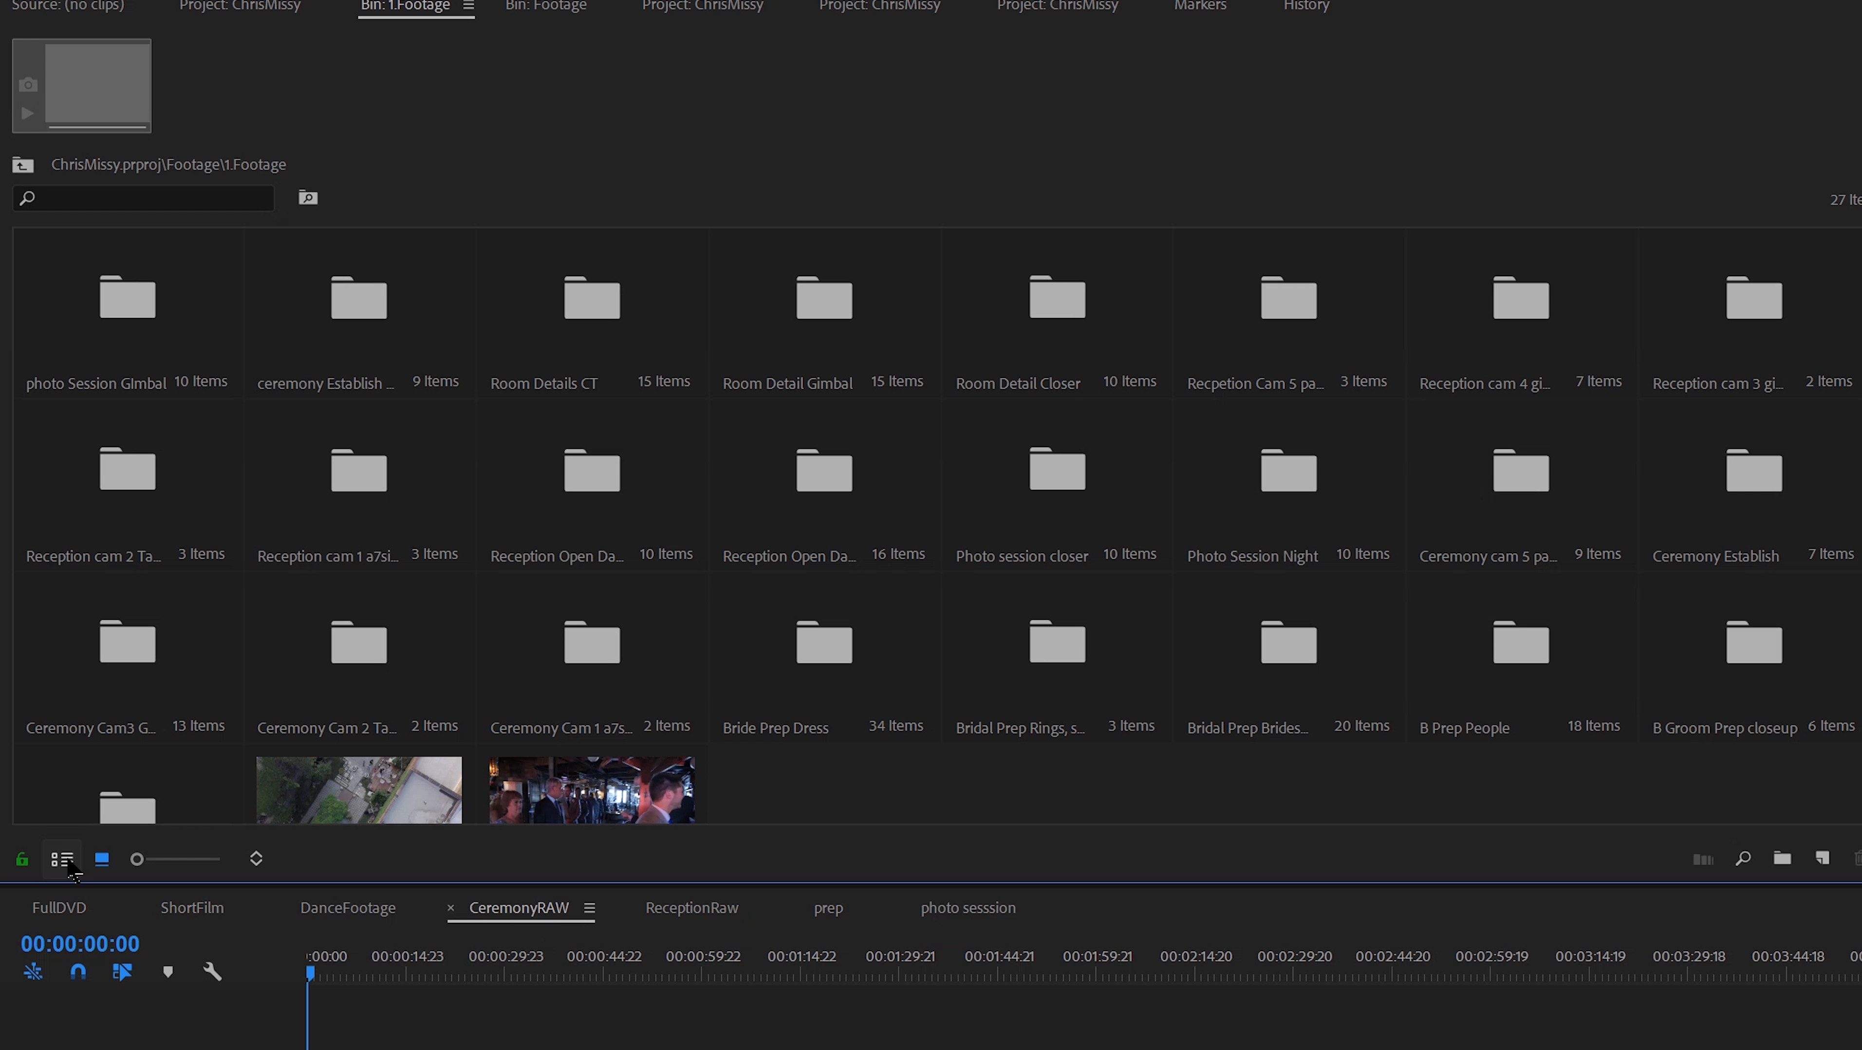
{"action": "left_click", "coordinate": [61, 858]}
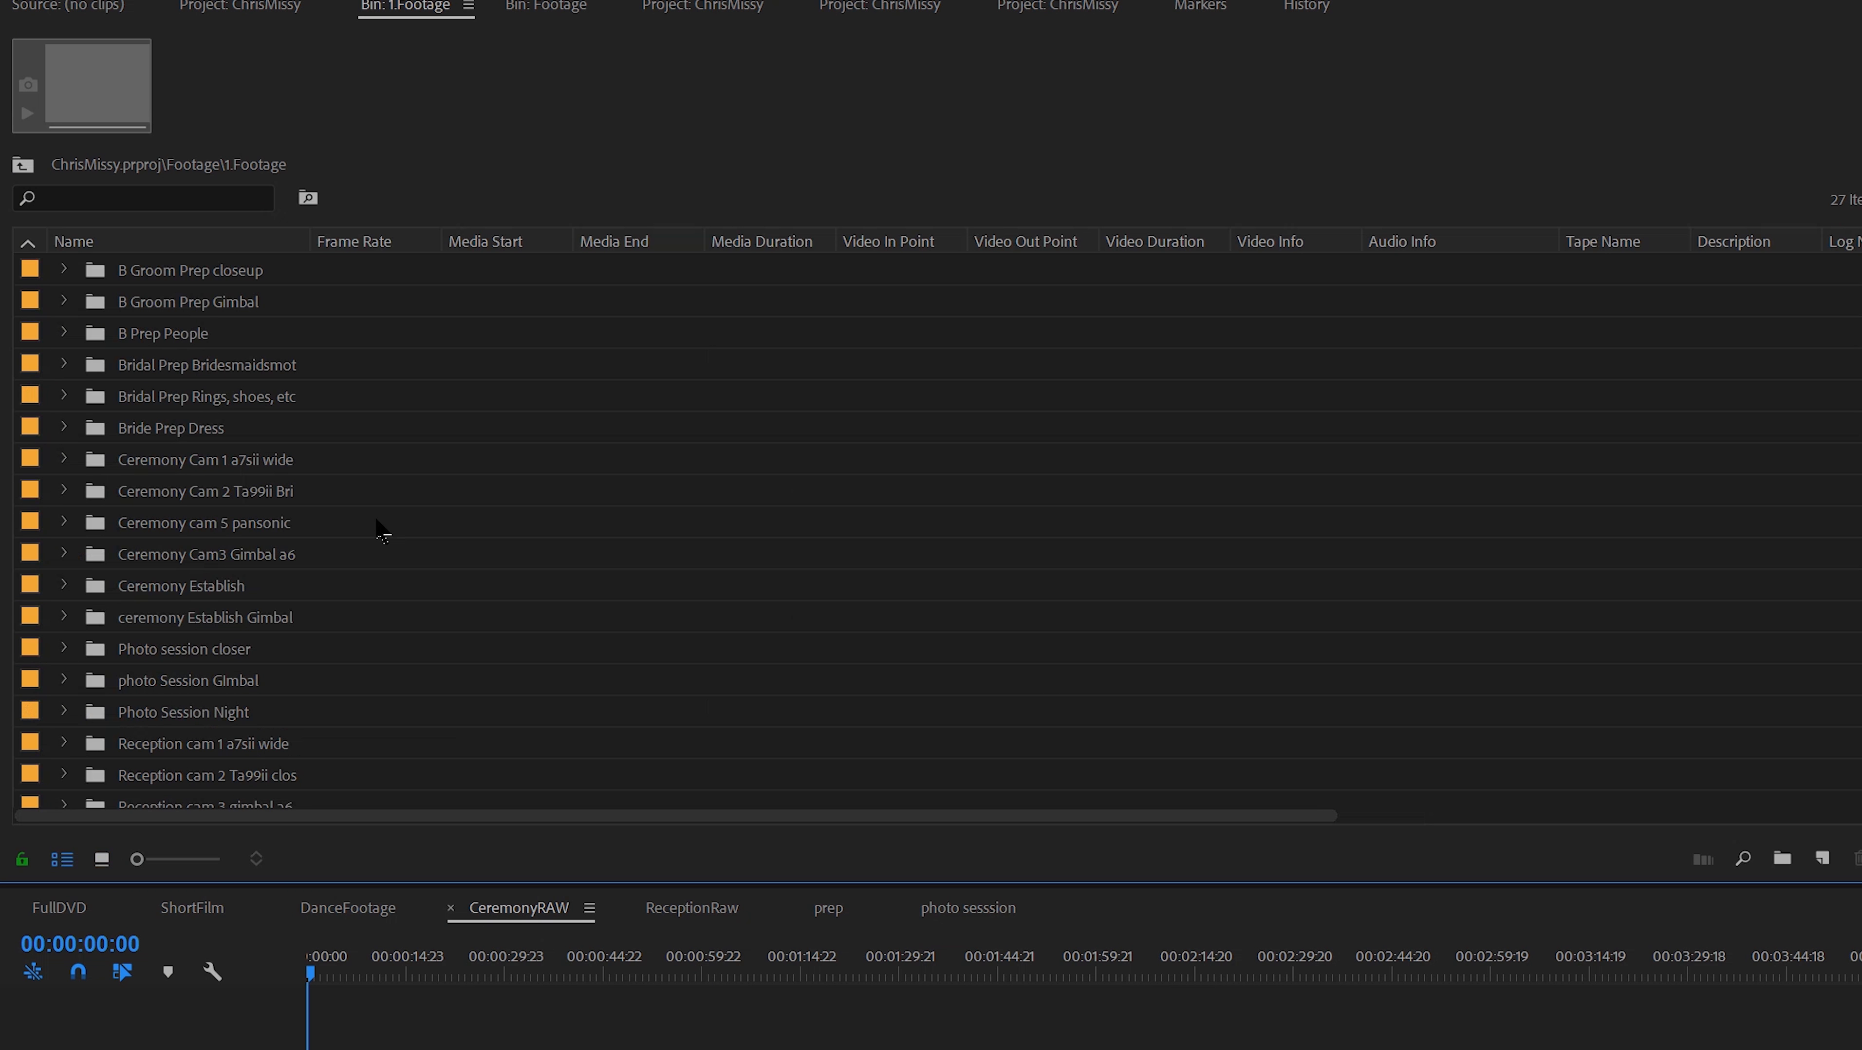
- Place the Ceremony Cam 1 a7sii wideshot bin on V1 and the Ceremony Cam 2 Ta99ii Bride bin on V2 at the sequence start
{"action": "left_click", "coordinate": [221, 457]}
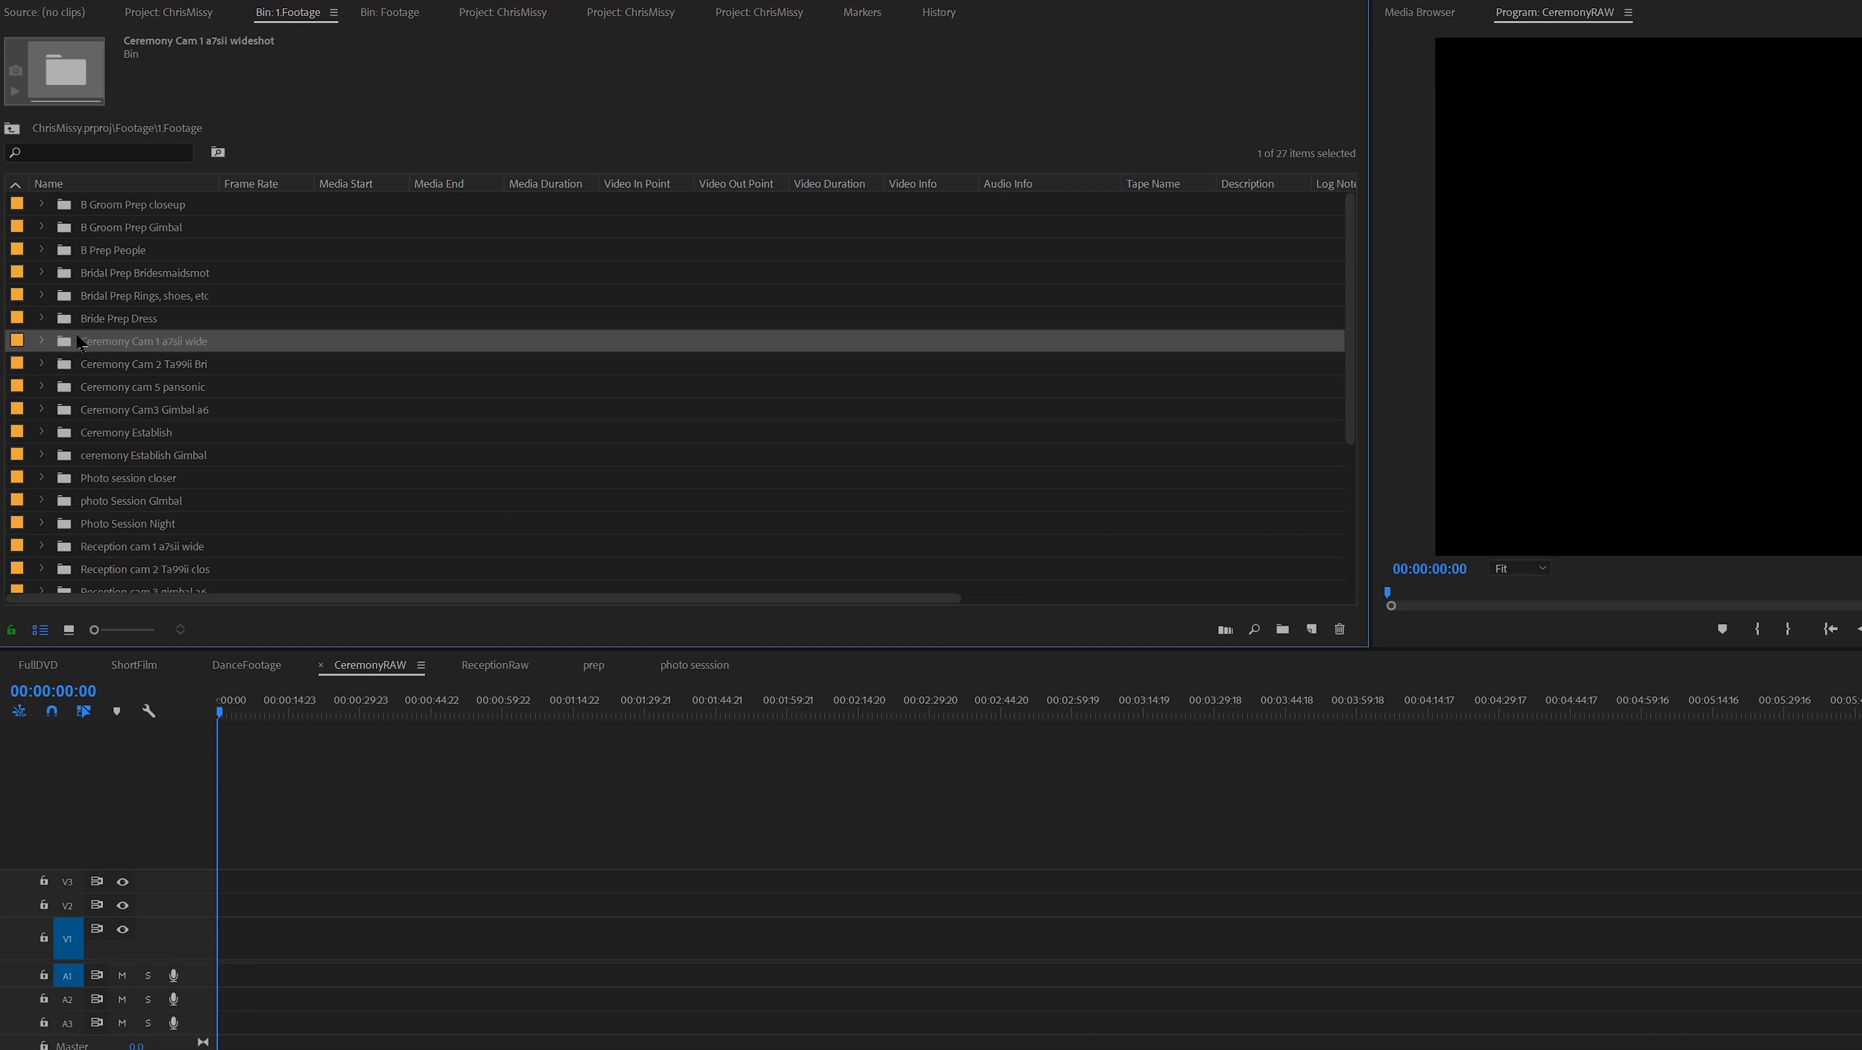
{"action": "left_click_drag", "start_coordinate": [78, 342], "coordinate": [212, 950]}
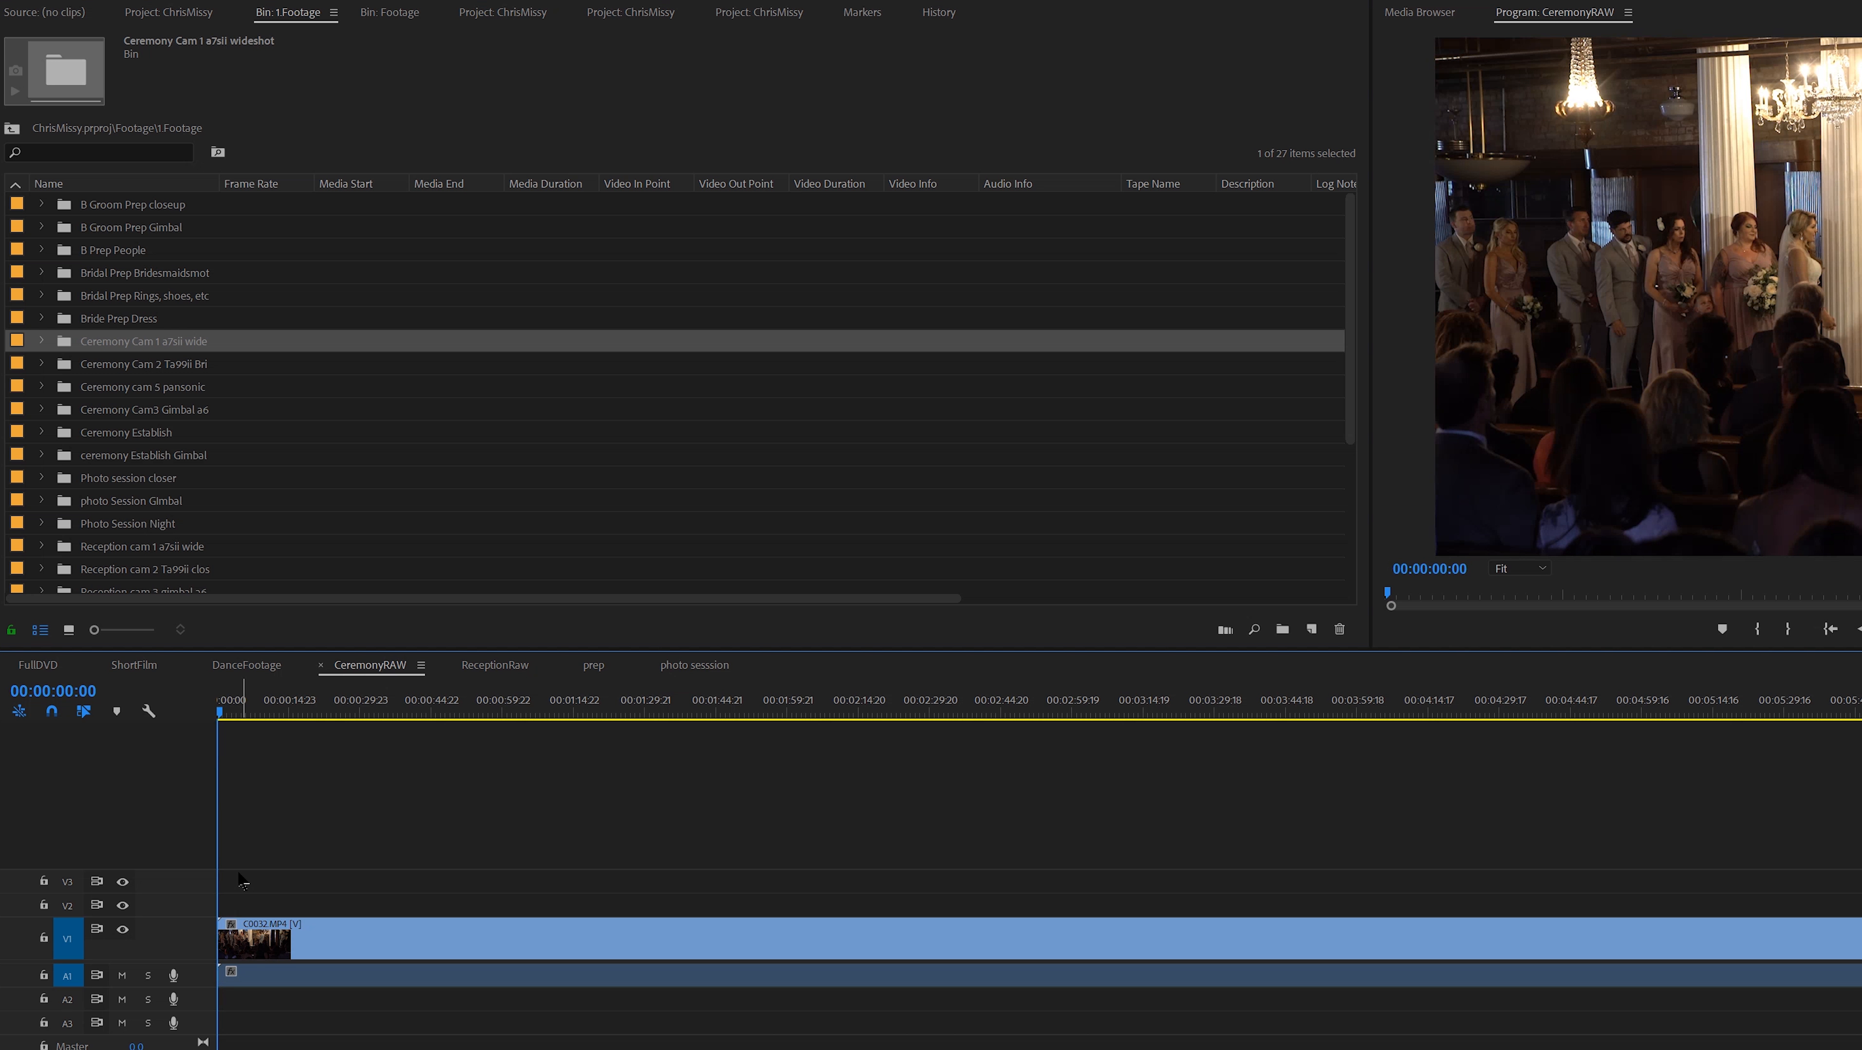
{"action": "left_click", "coordinate": [229, 364]}
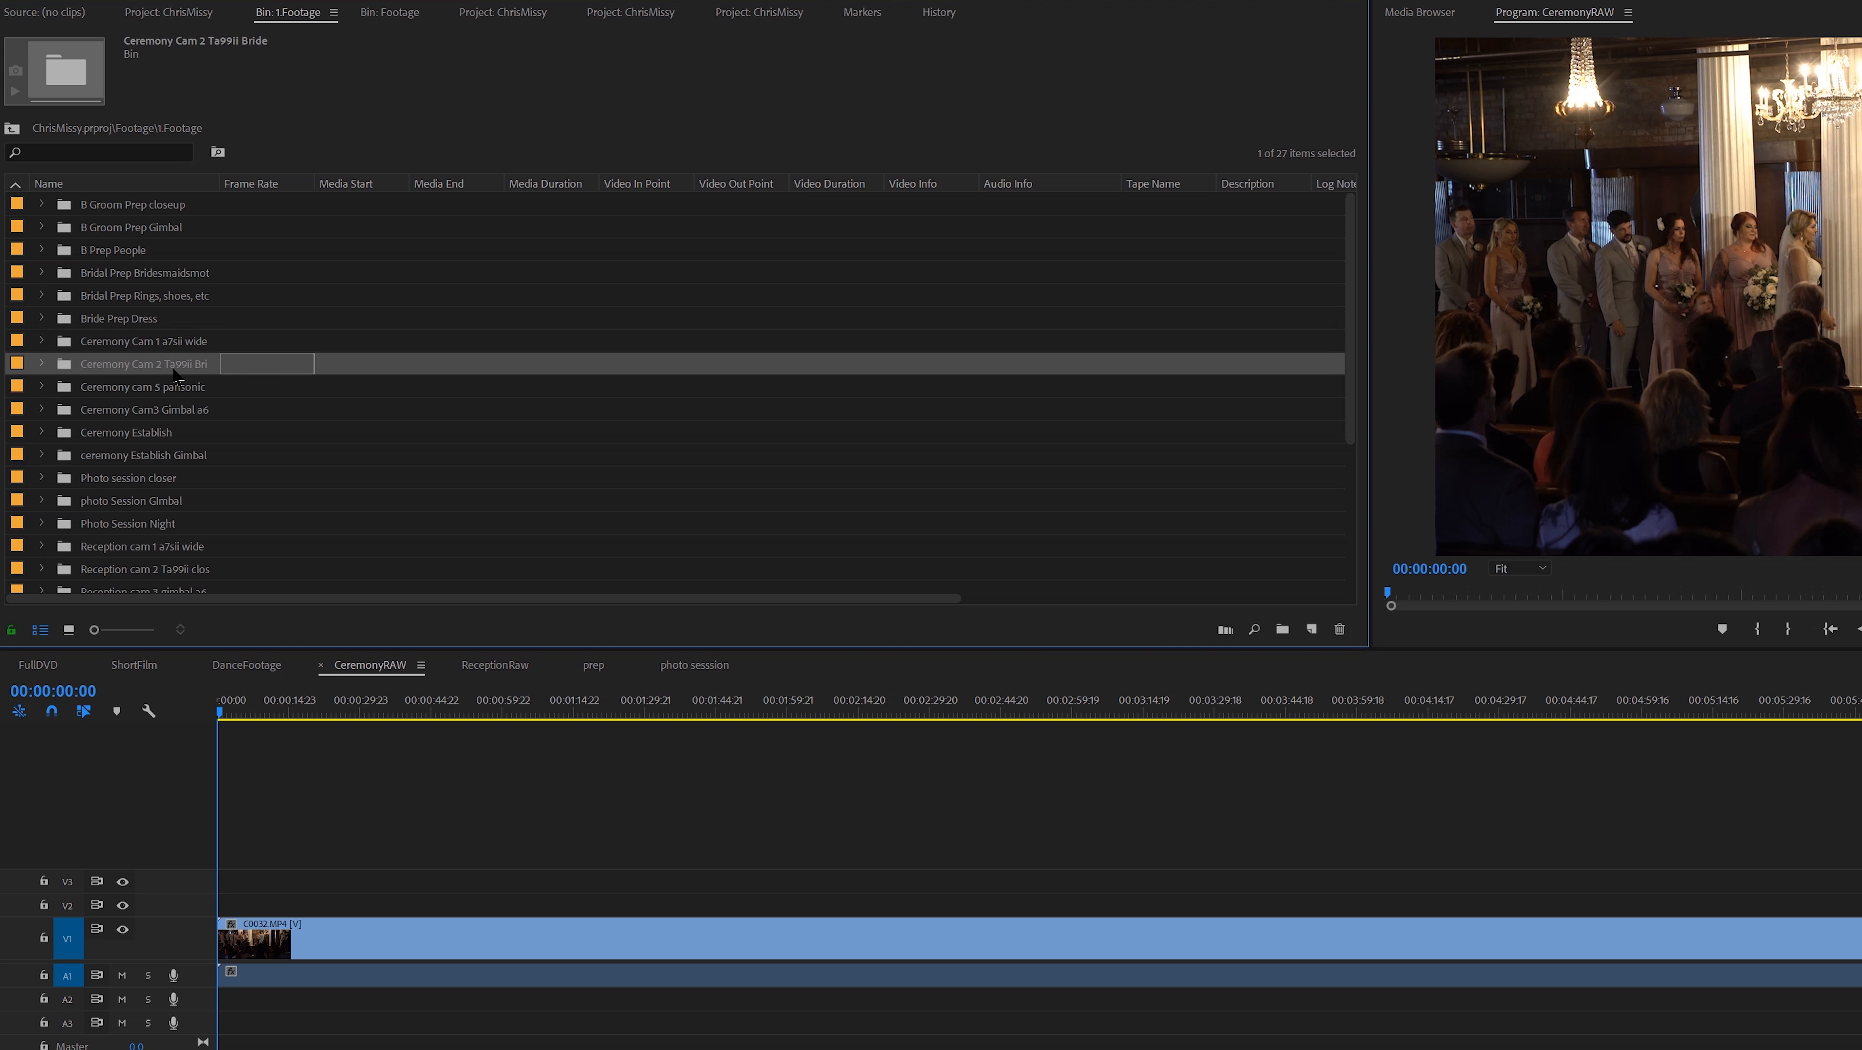
{"action": "left_click_drag", "start_coordinate": [149, 369], "coordinate": [182, 914]}
- Place the Ceremony Cam3 Gimbal a6500 bin on V3 and the Ceremony cam 5 pansonic groom bin on V4 at the sequence start
{"action": "left_click", "coordinate": [123, 388]}
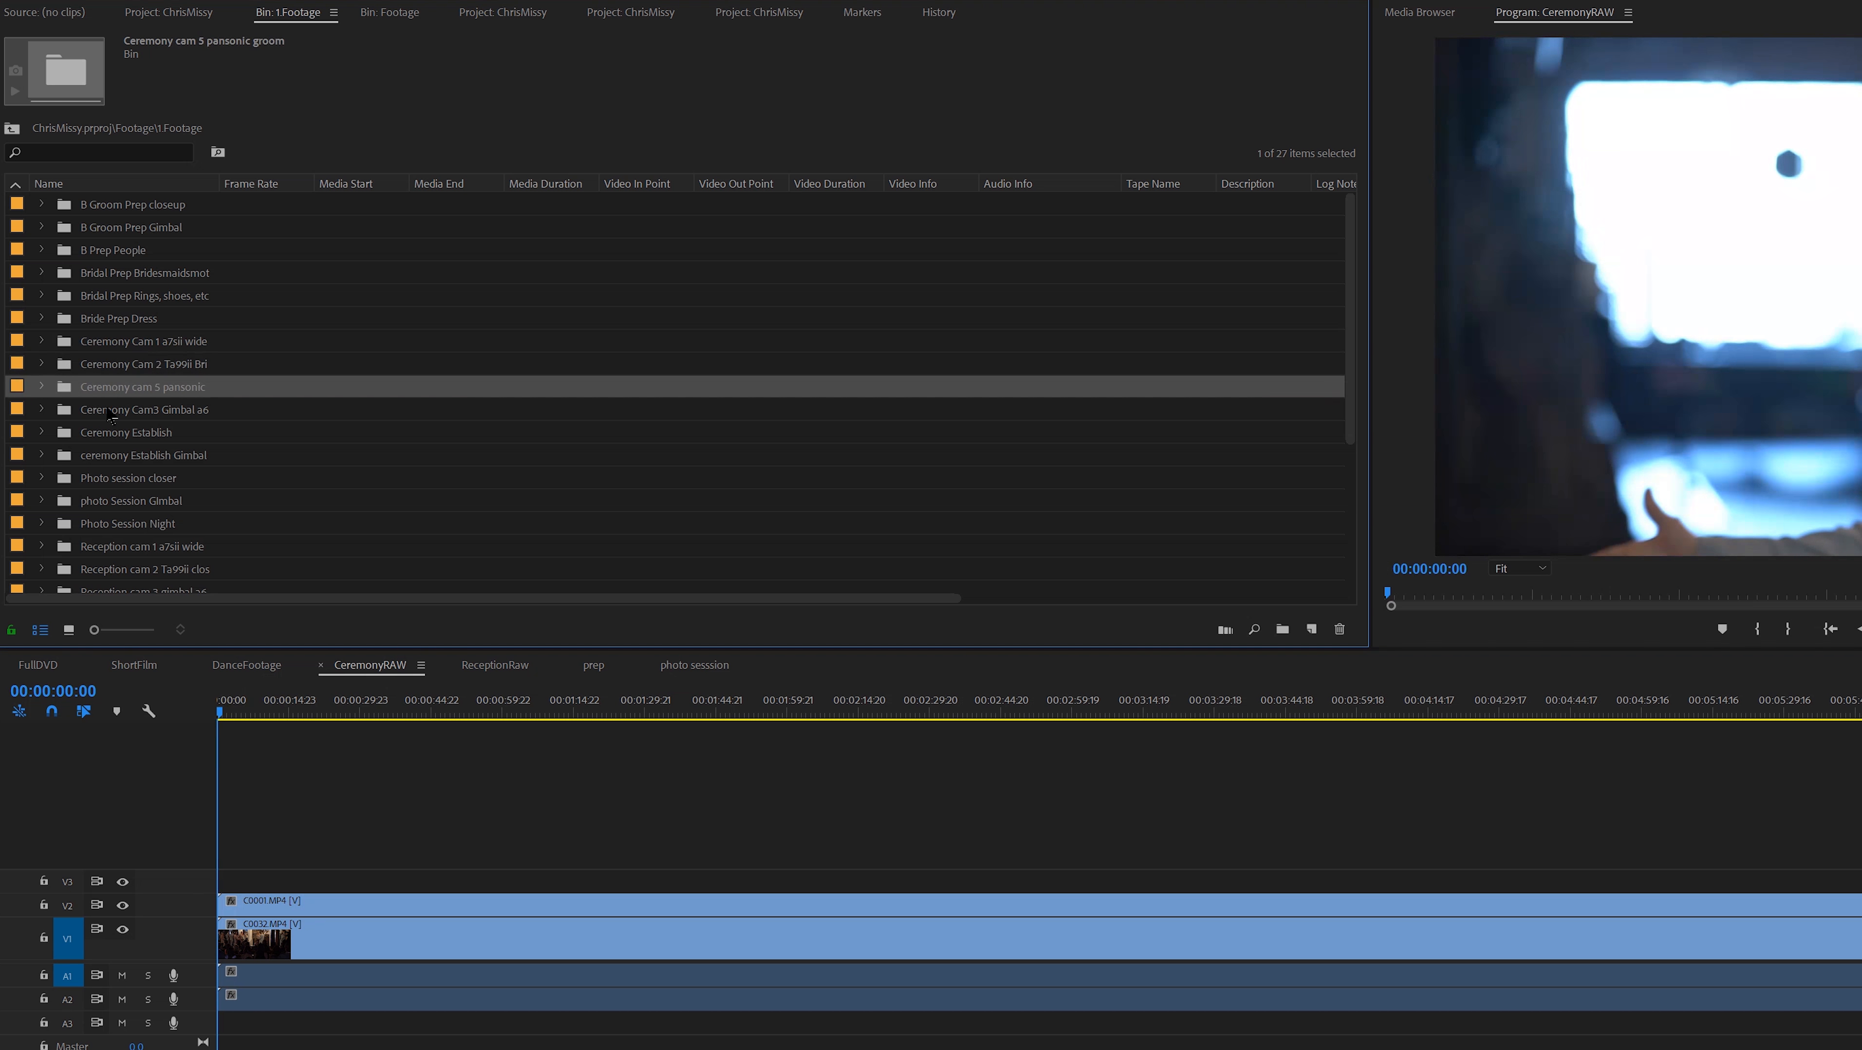
{"action": "left_click_drag", "start_coordinate": [118, 410], "coordinate": [198, 881]}
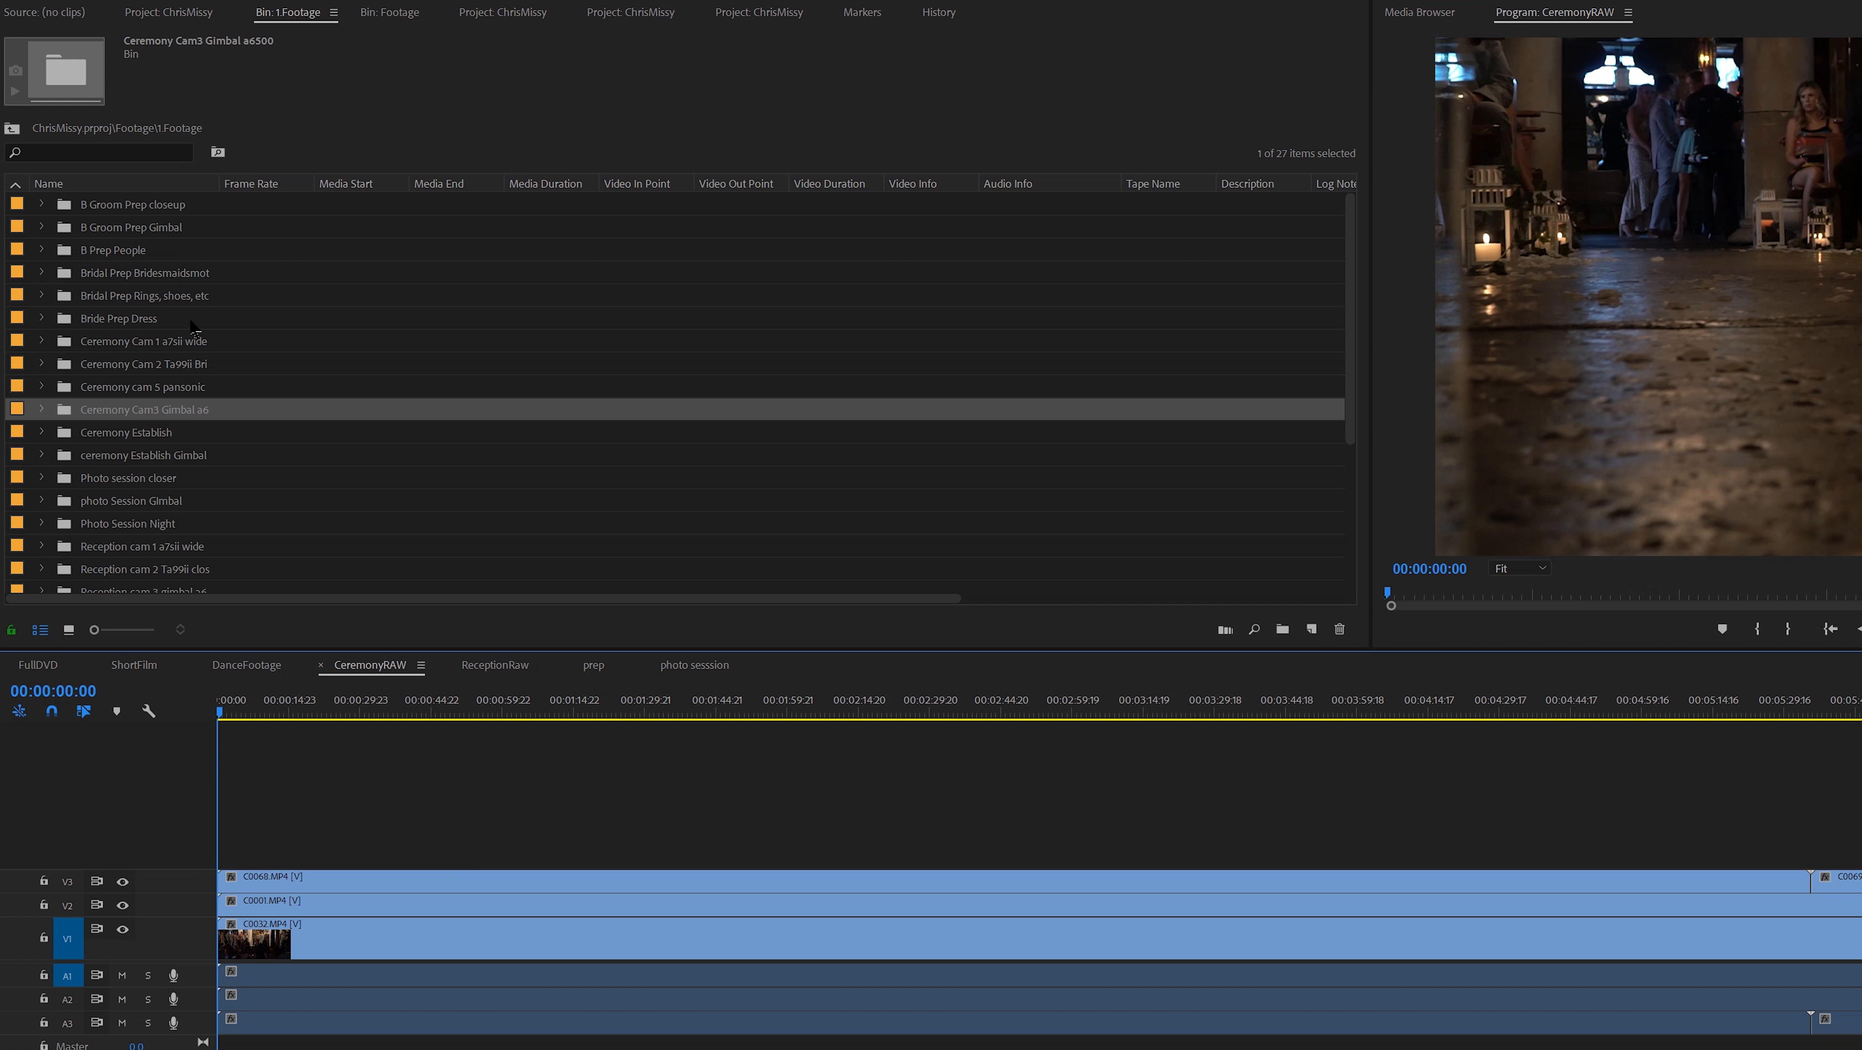
{"action": "left_click", "coordinate": [198, 387]}
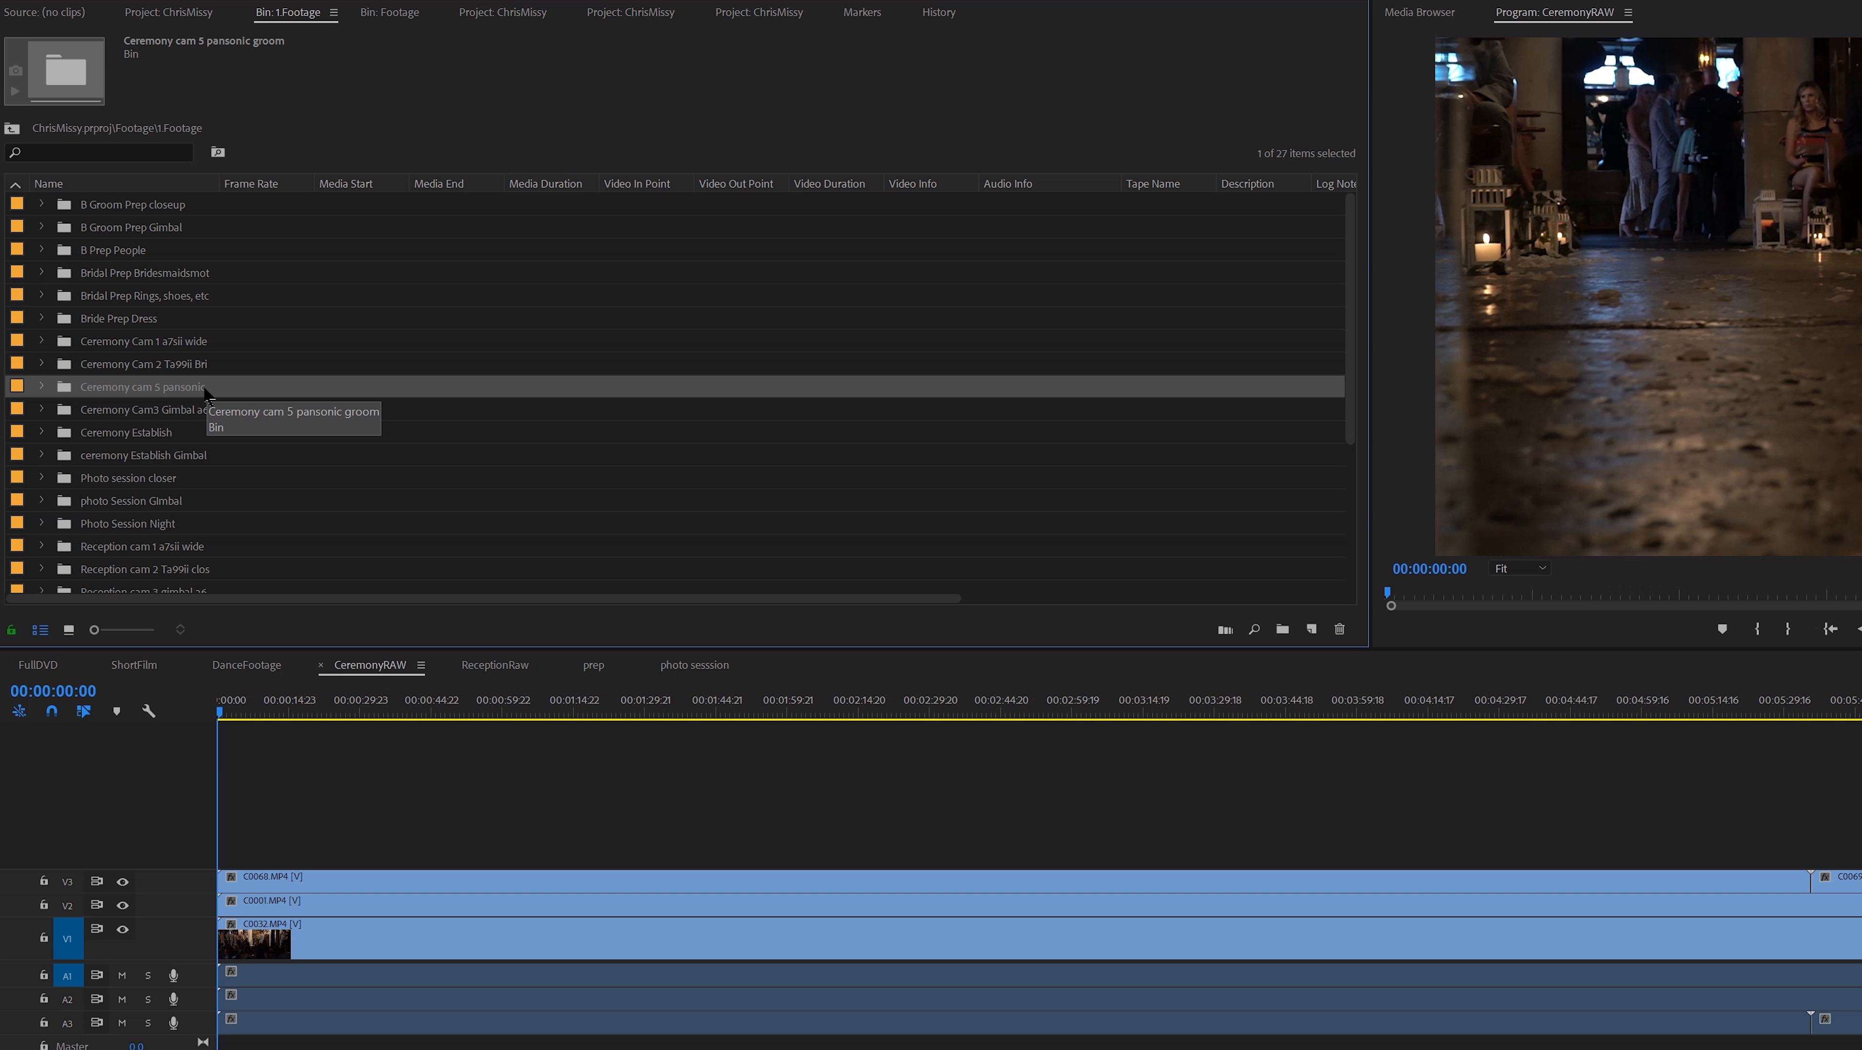
{"action": "left_click_drag", "start_coordinate": [205, 394], "coordinate": [200, 851]}
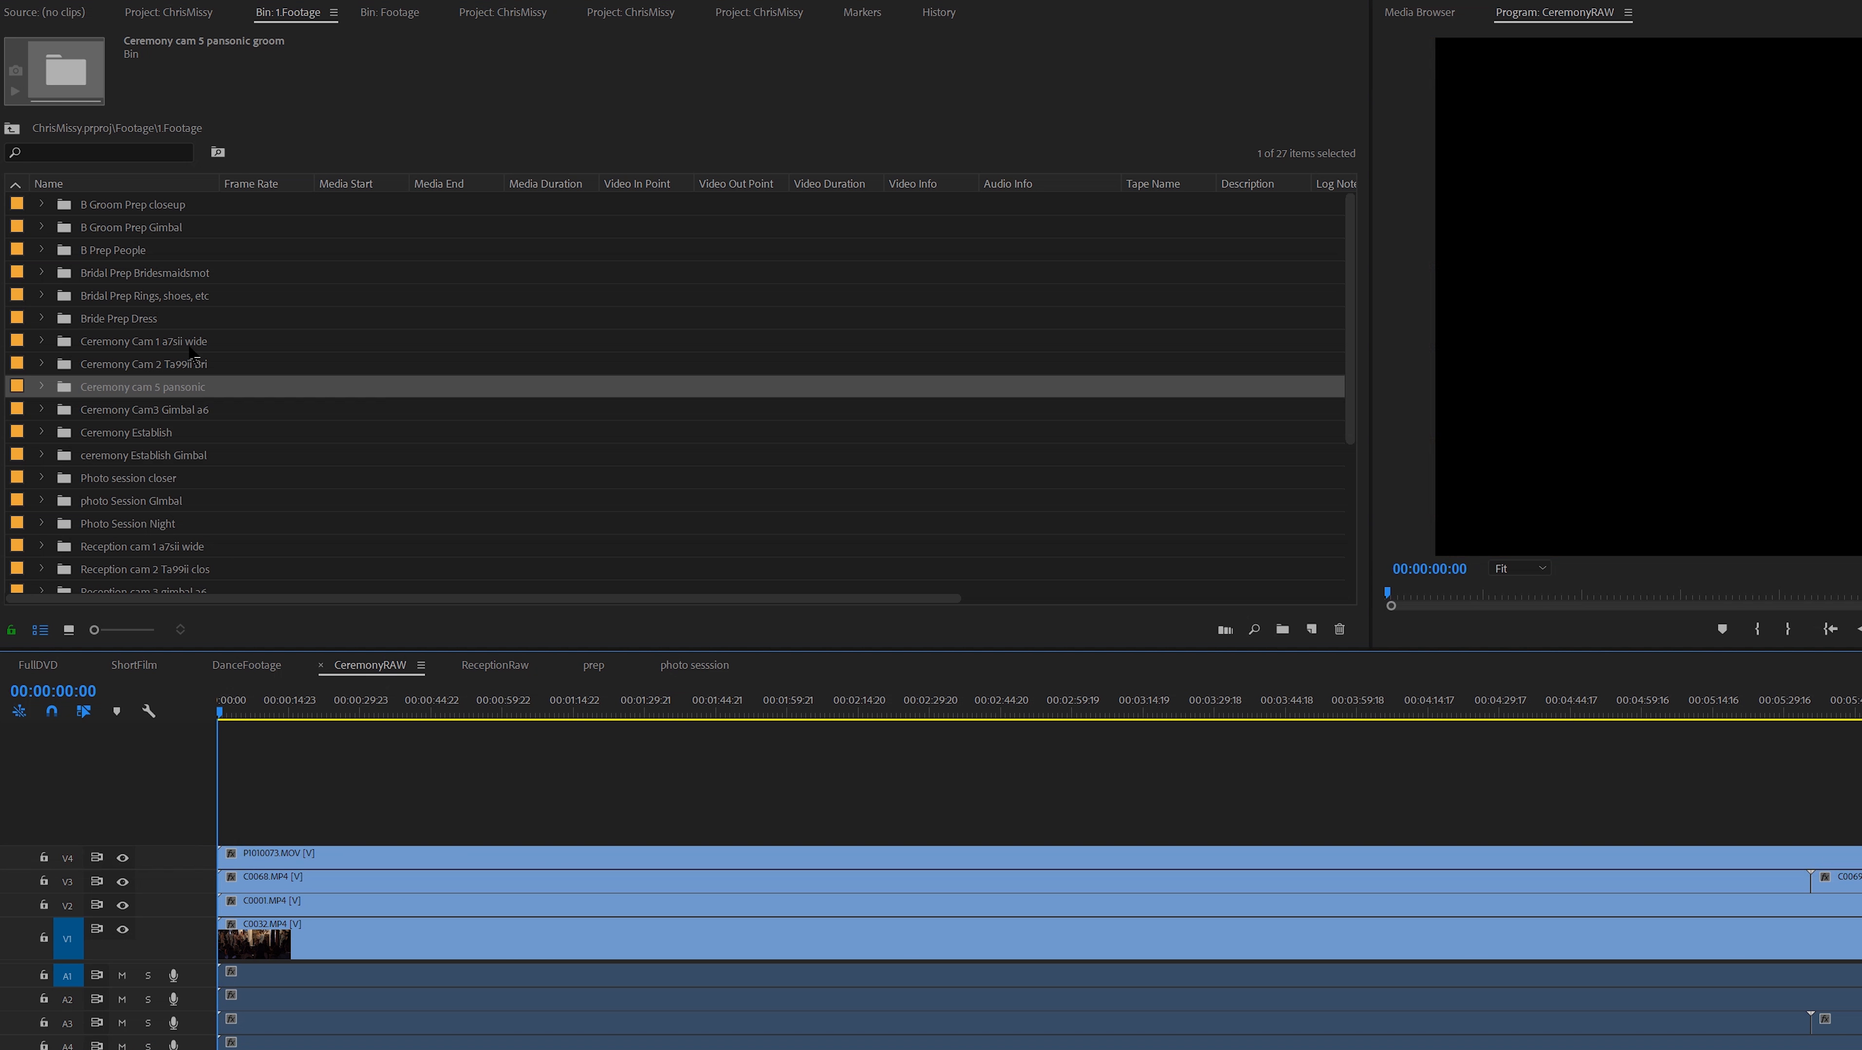
- Look through the list of bins in 1.Footage for remaining ceremony footage, checking the ceremony Establish Gimbal bin
{"action": "scroll", "coordinate": [189, 348], "scroll_direction": "down", "scroll_amount": 3}
{"action": "scroll", "coordinate": [189, 348], "scroll_direction": "down", "scroll_amount": 1}
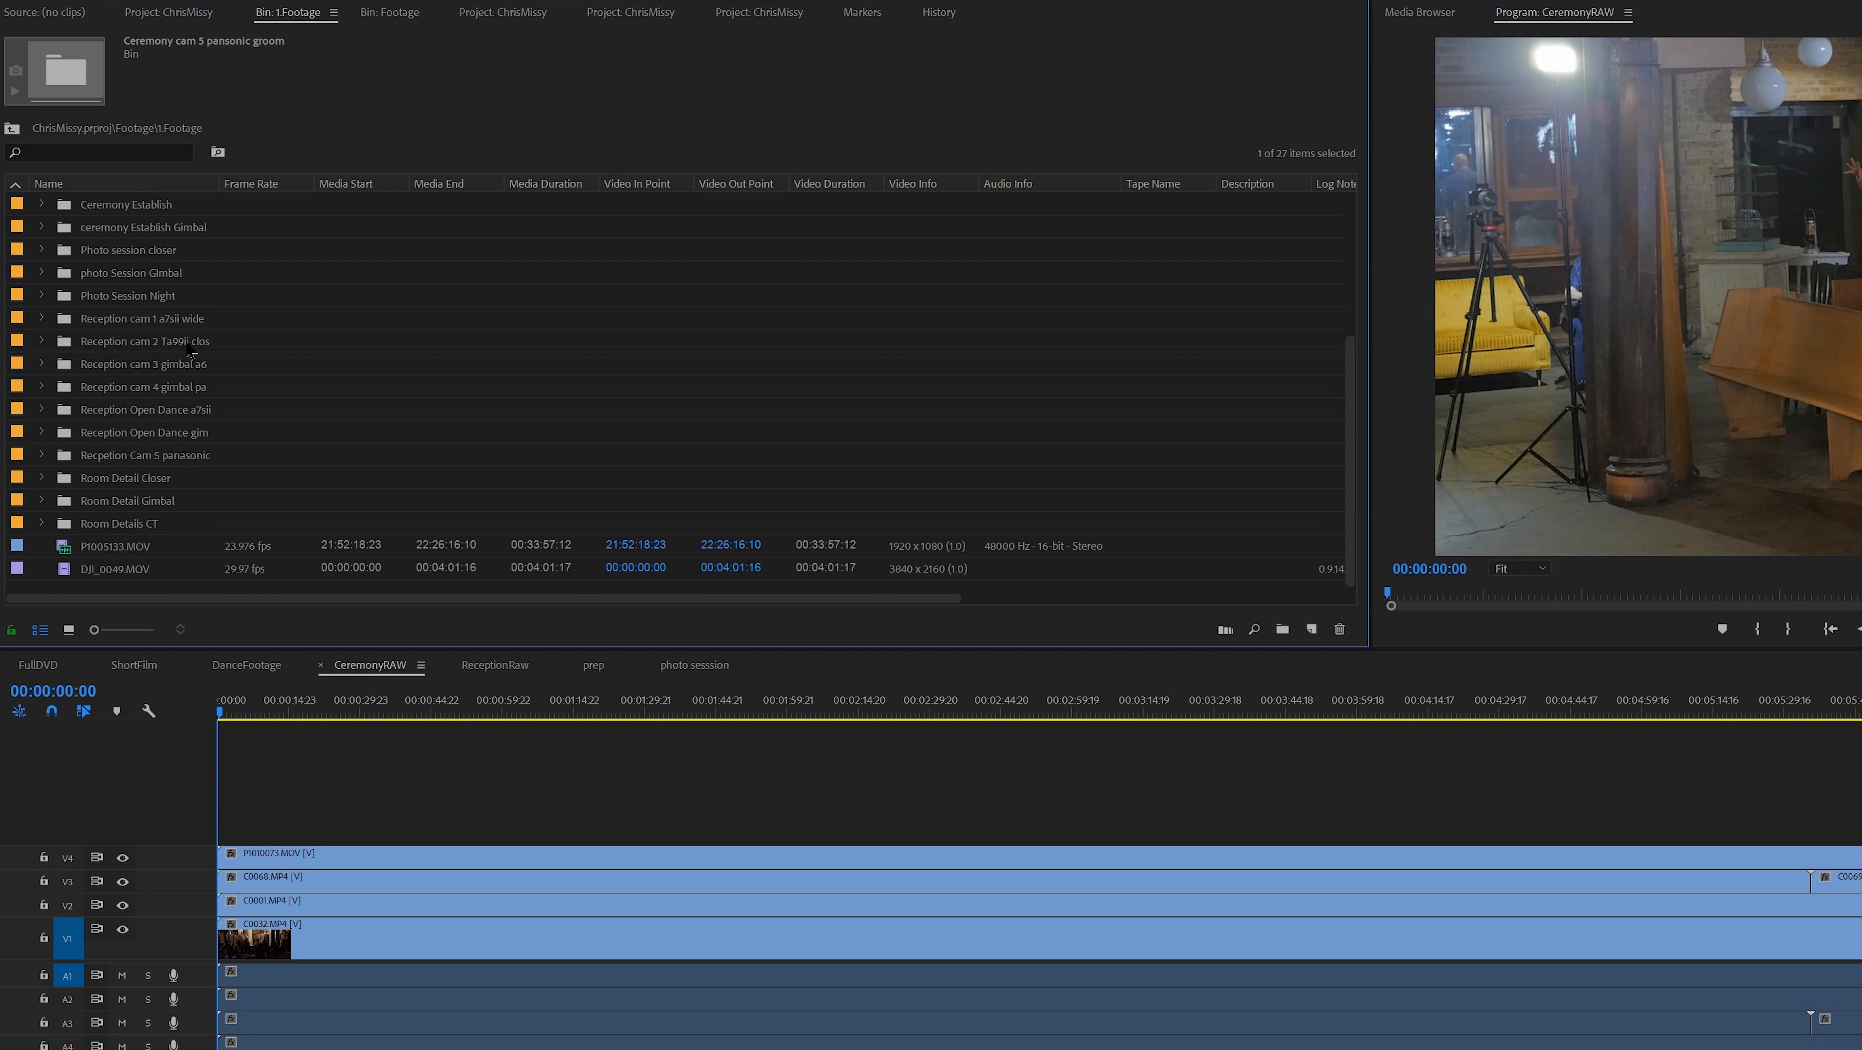
{"action": "scroll", "coordinate": [189, 349], "scroll_direction": "up", "scroll_amount": 1}
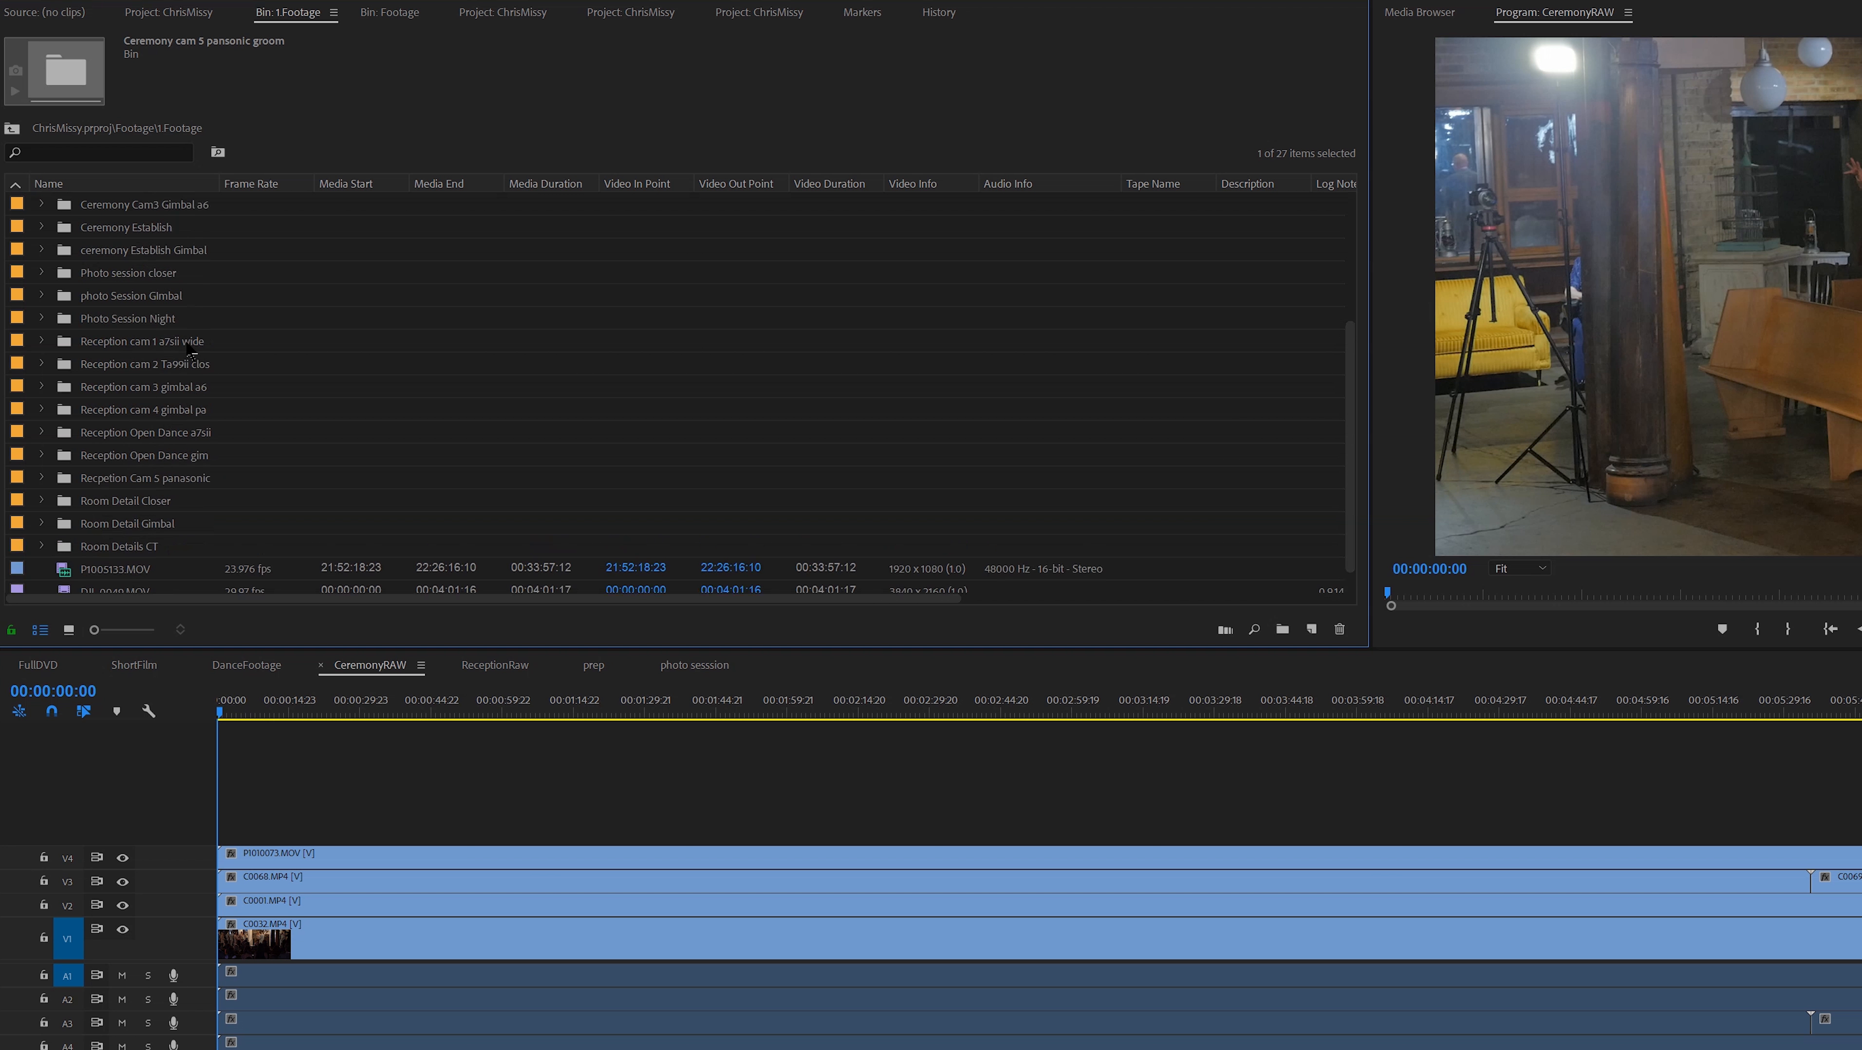
{"action": "scroll", "coordinate": [189, 347], "scroll_direction": "up", "scroll_amount": 1}
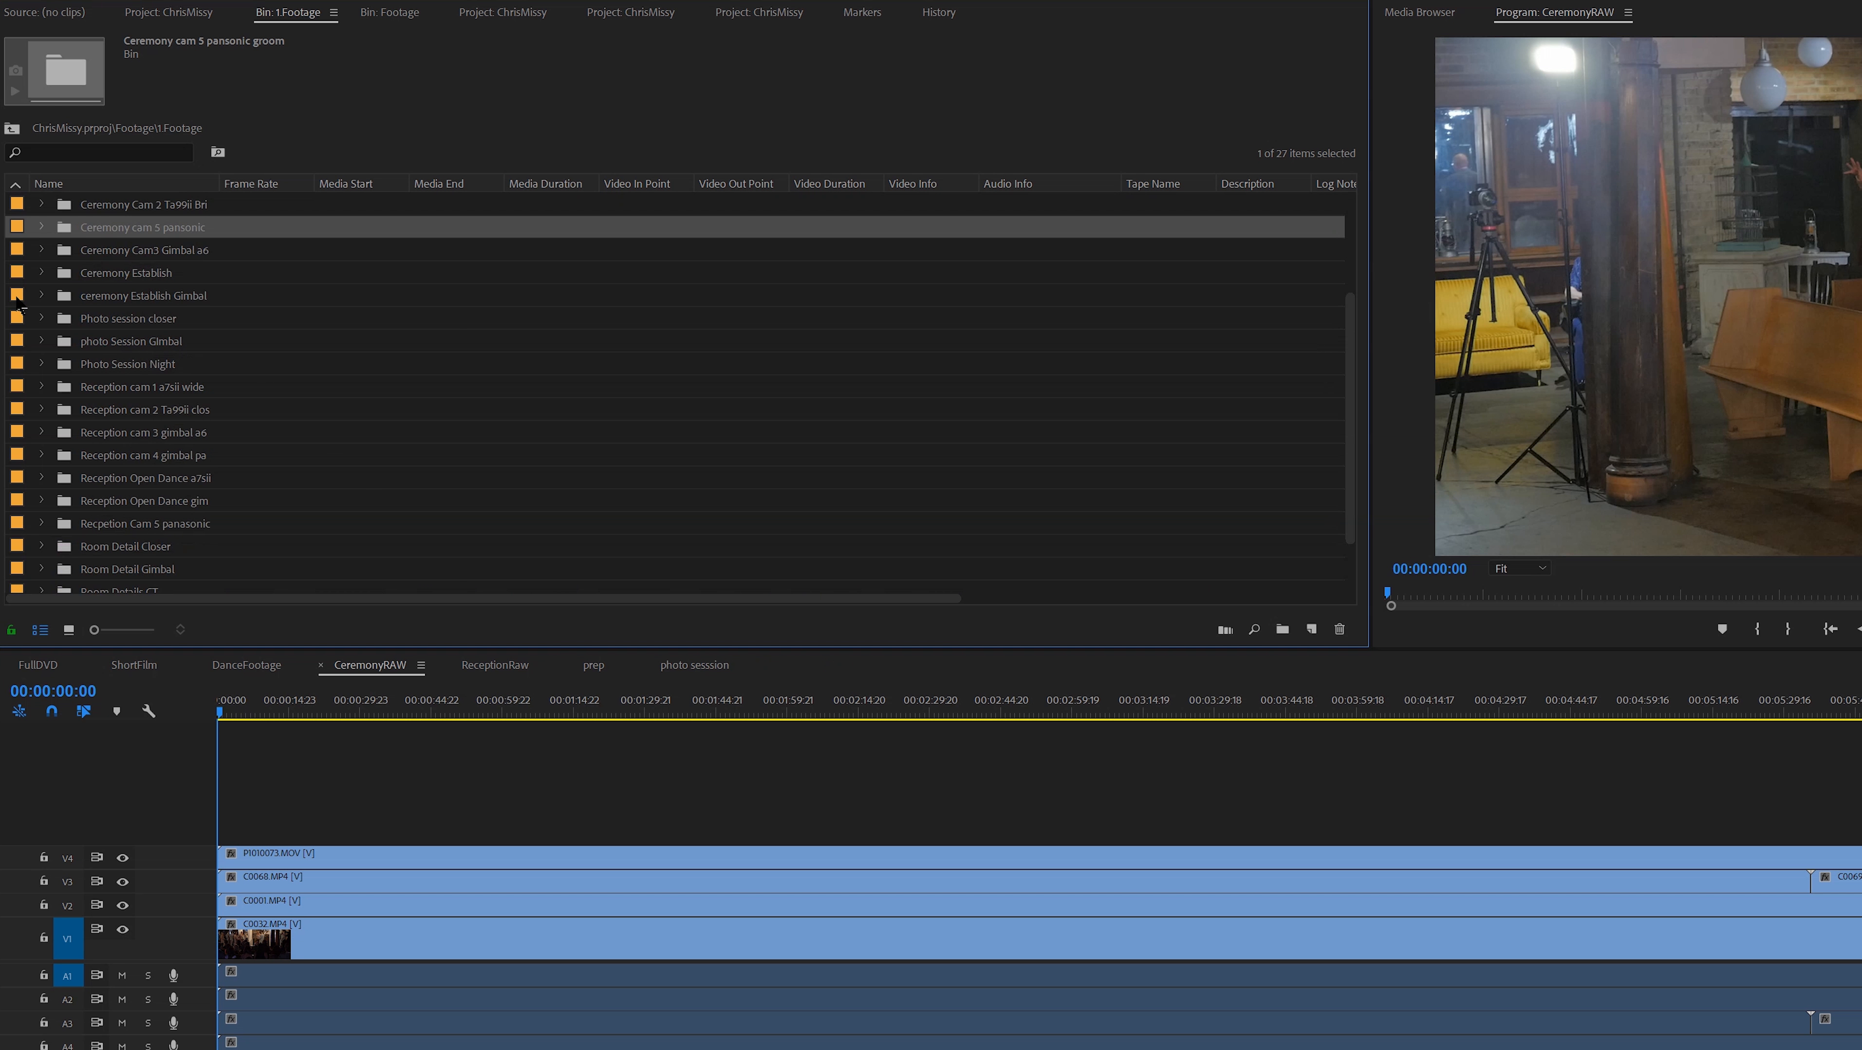
{"action": "left_click", "coordinate": [42, 295]}
{"action": "left_click", "coordinate": [41, 297]}
{"action": "scroll", "coordinate": [41, 303], "scroll_direction": "up", "scroll_amount": 3}
{"action": "scroll", "coordinate": [42, 303], "scroll_direction": "up", "scroll_amount": 1}
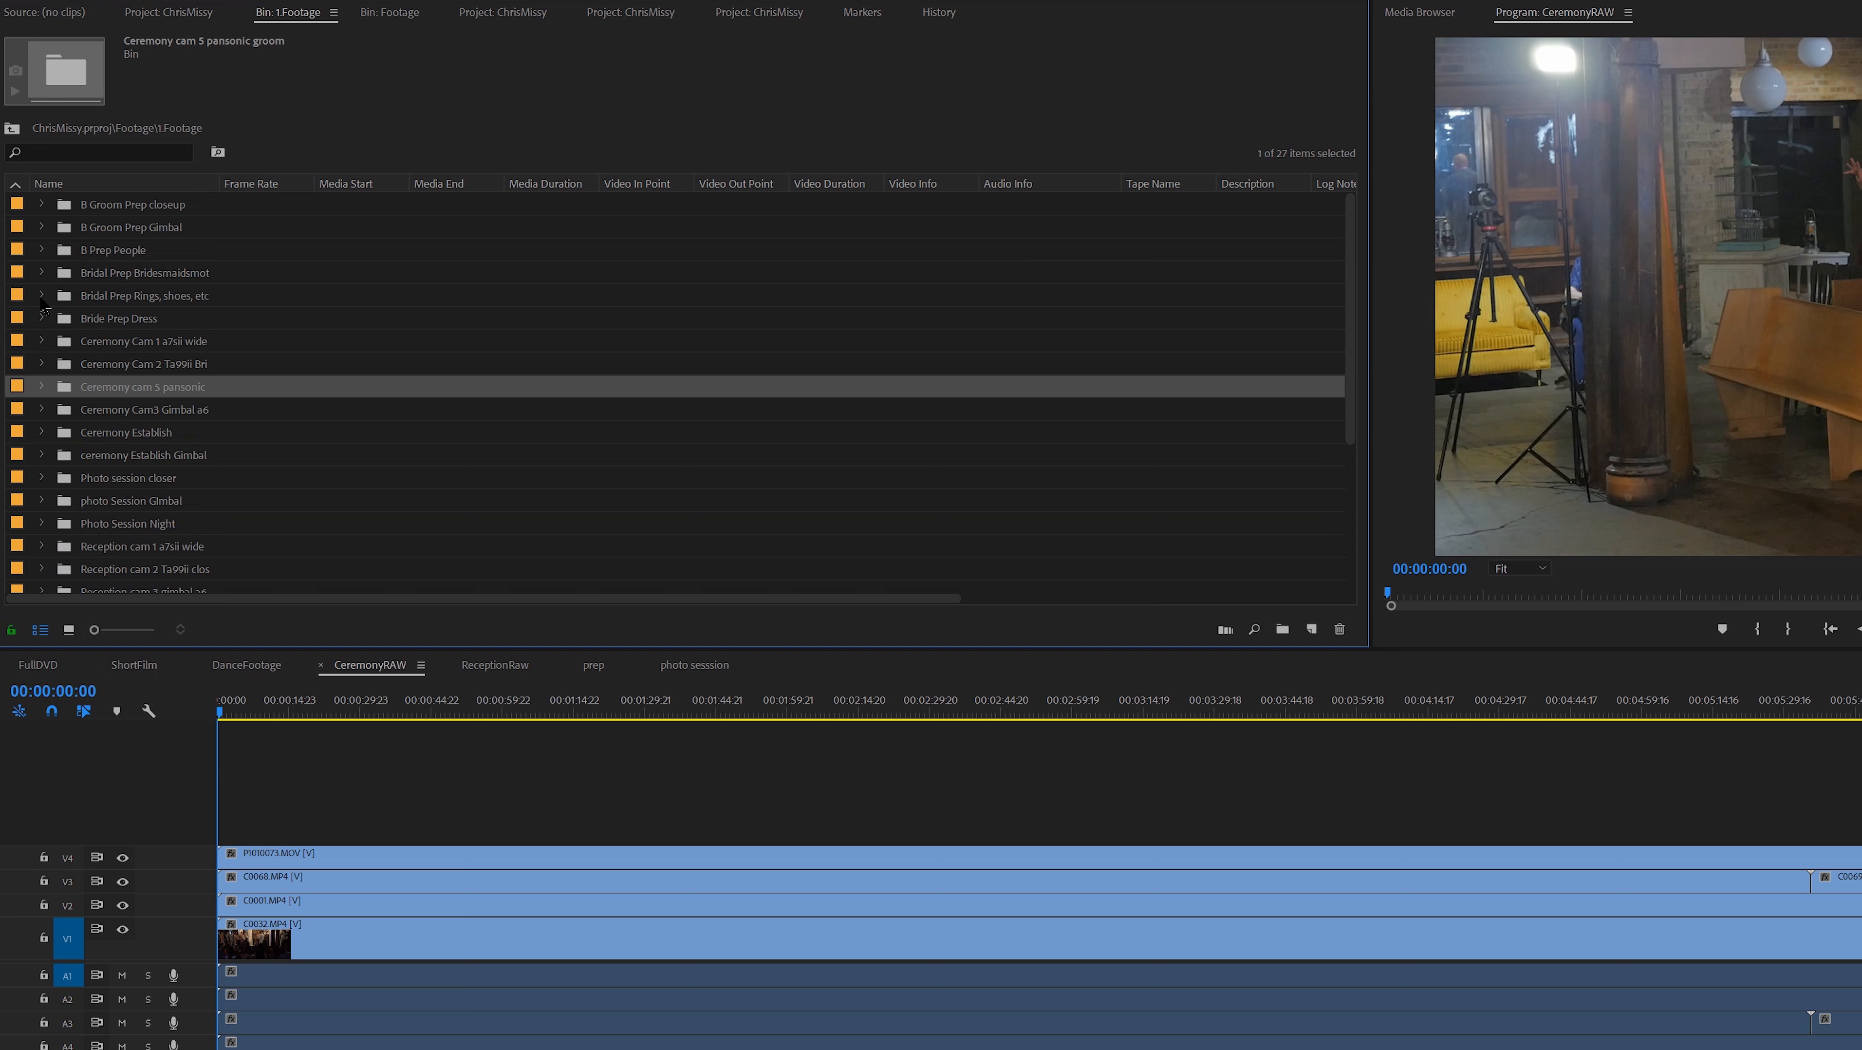
- Show the bins as icons and inspect the clips in ceremony Establish Gimbal and Reception cam 4 gimbal panasonic
{"action": "left_click", "coordinate": [68, 629]}
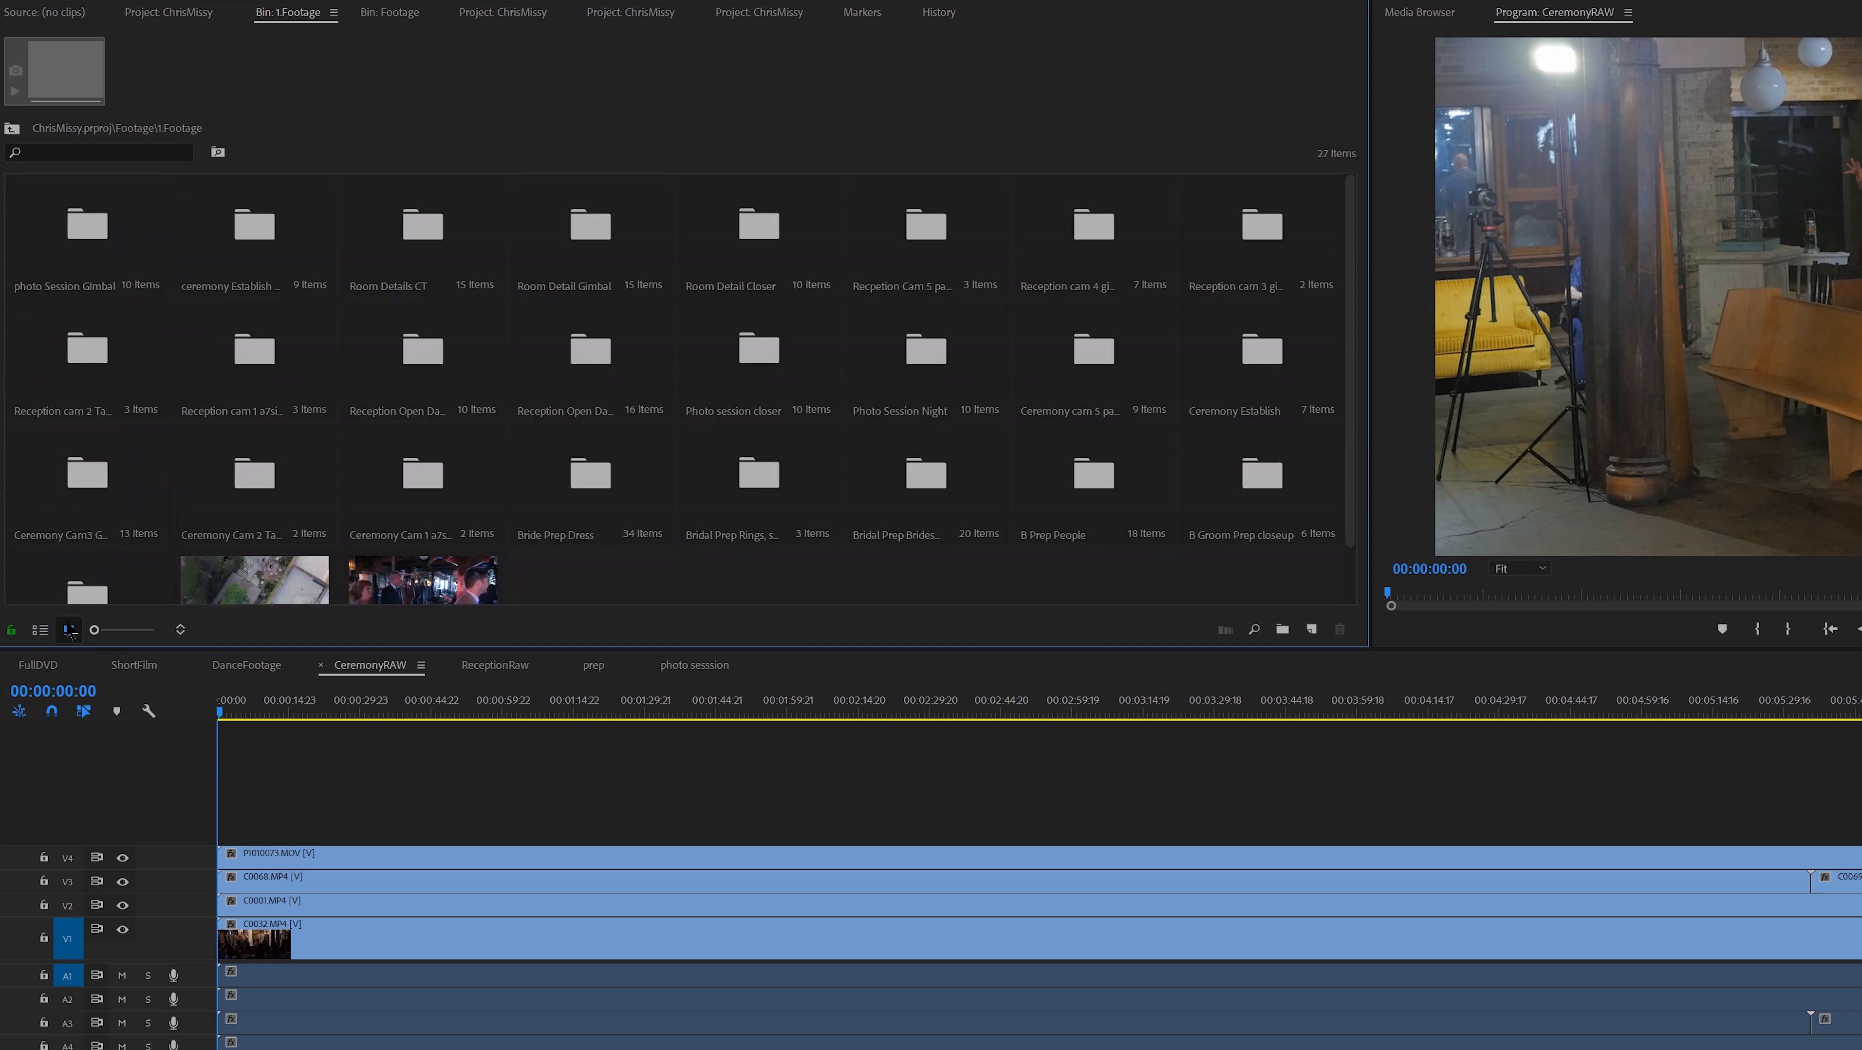
{"action": "double_click", "coordinate": [222, 294]}
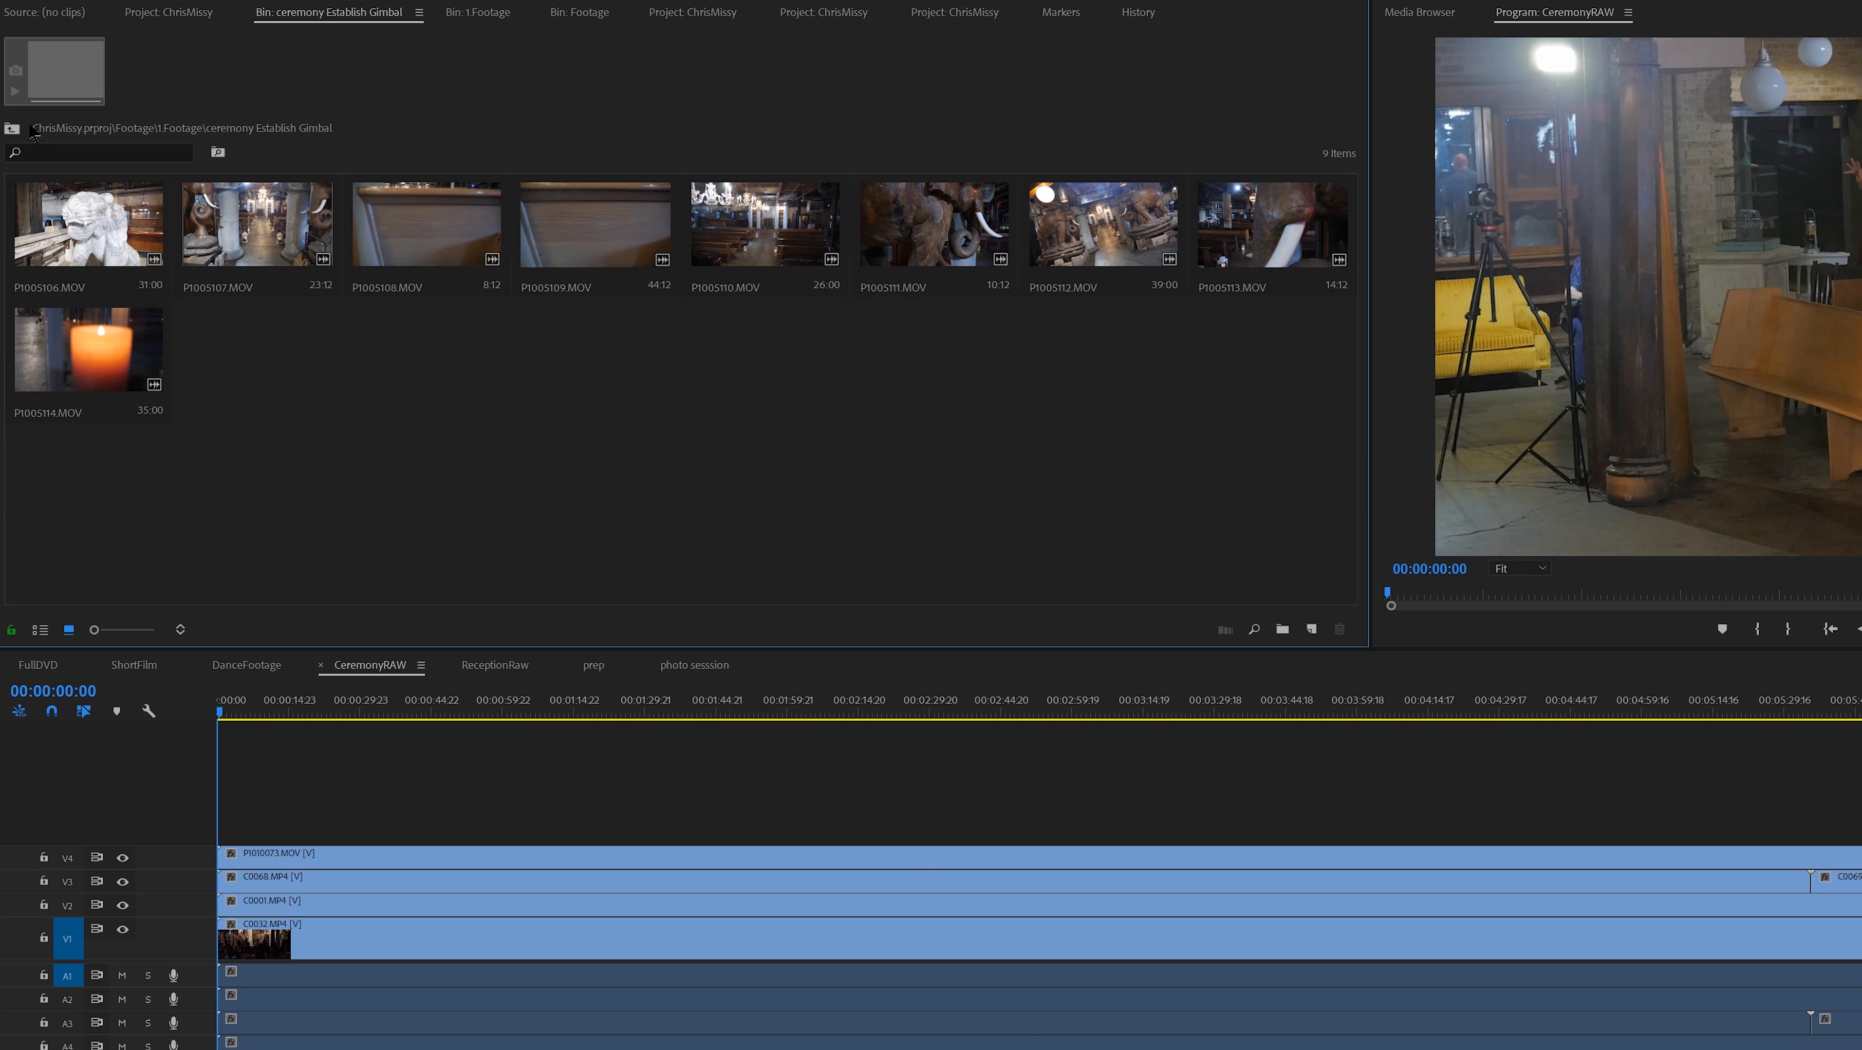
{"action": "left_click", "coordinate": [15, 130]}
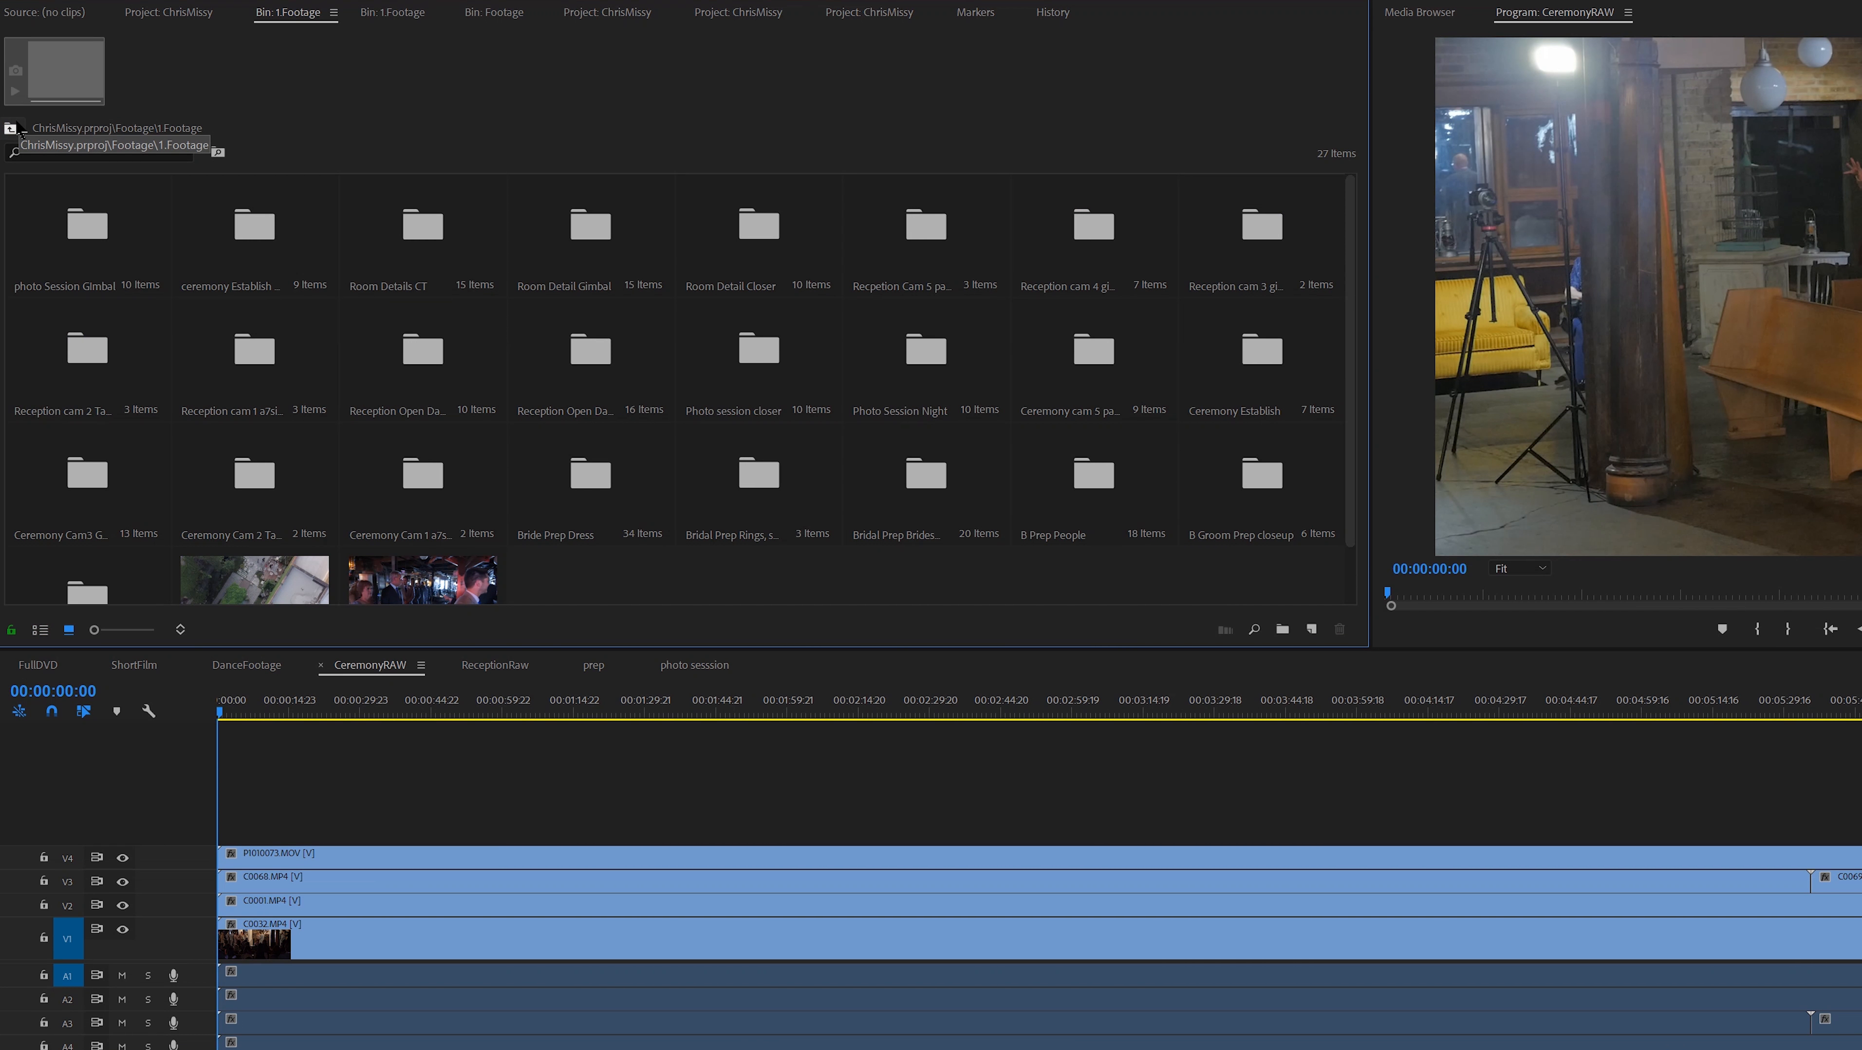
{"action": "double_click", "coordinate": [1111, 247]}
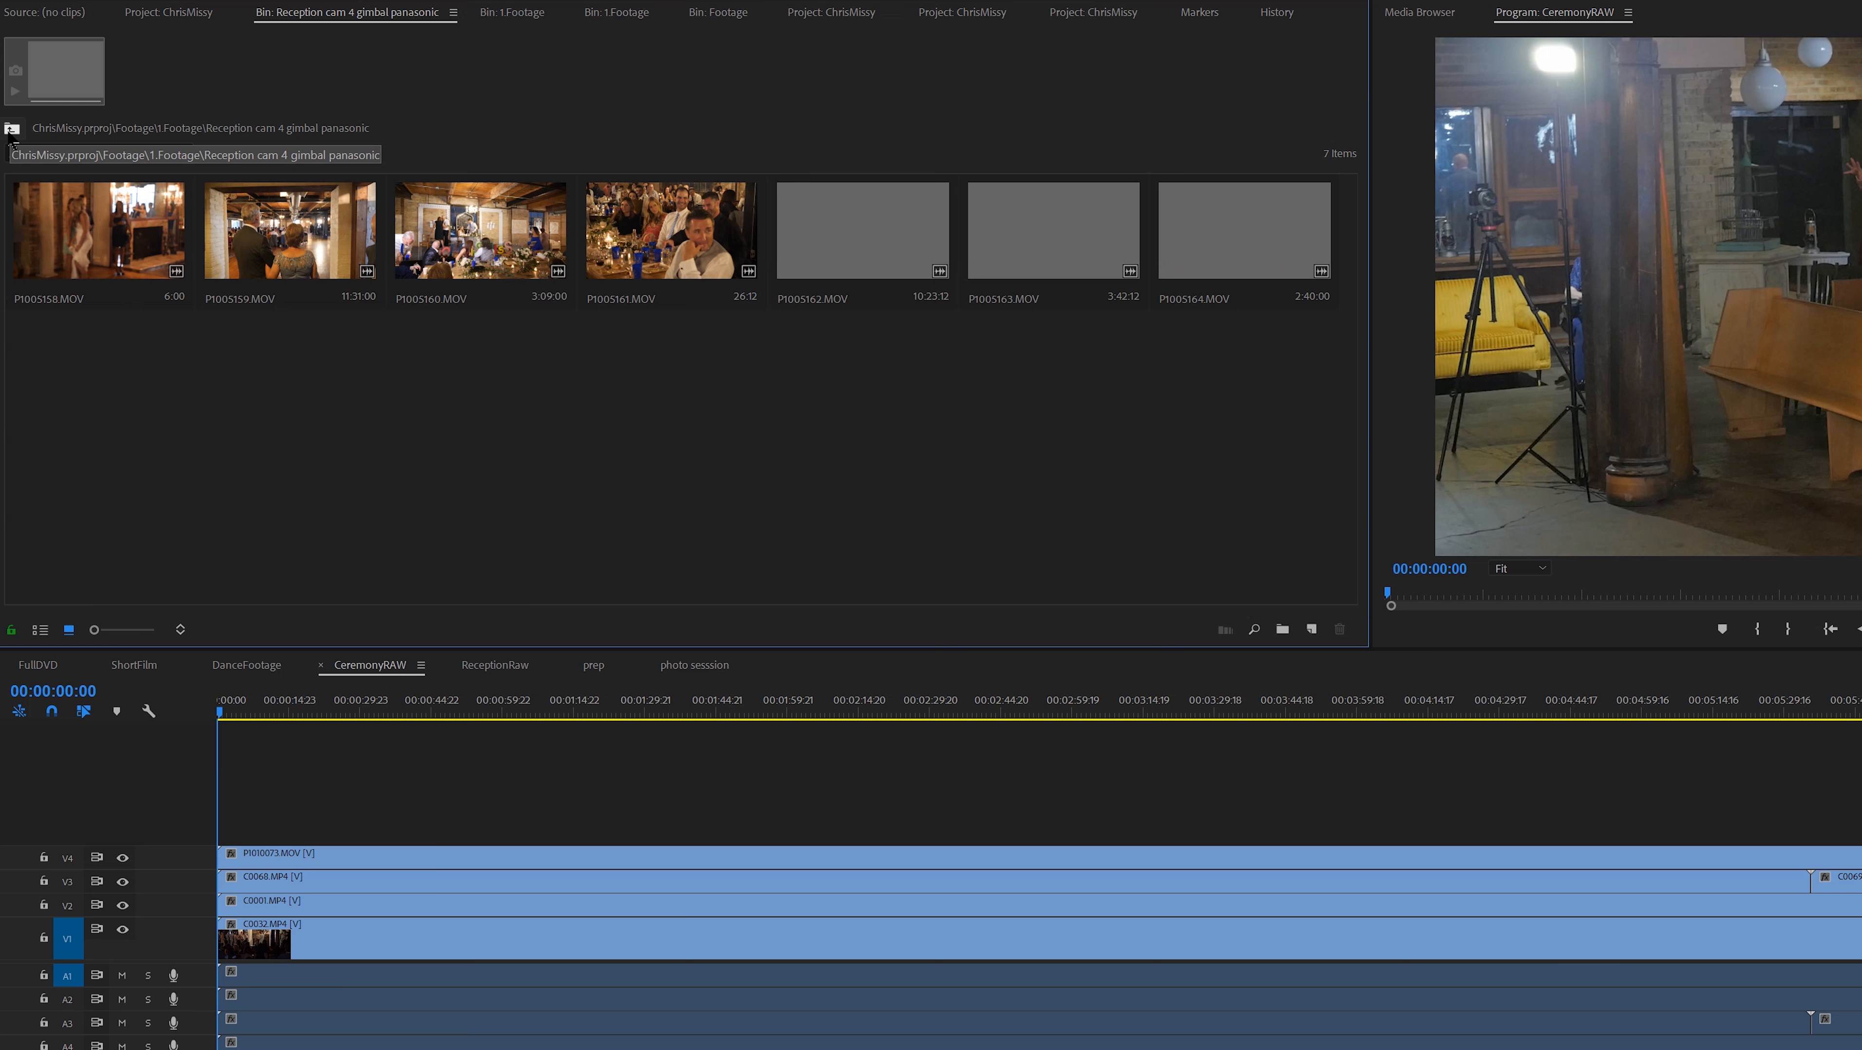
{"action": "left_click", "coordinate": [11, 131]}
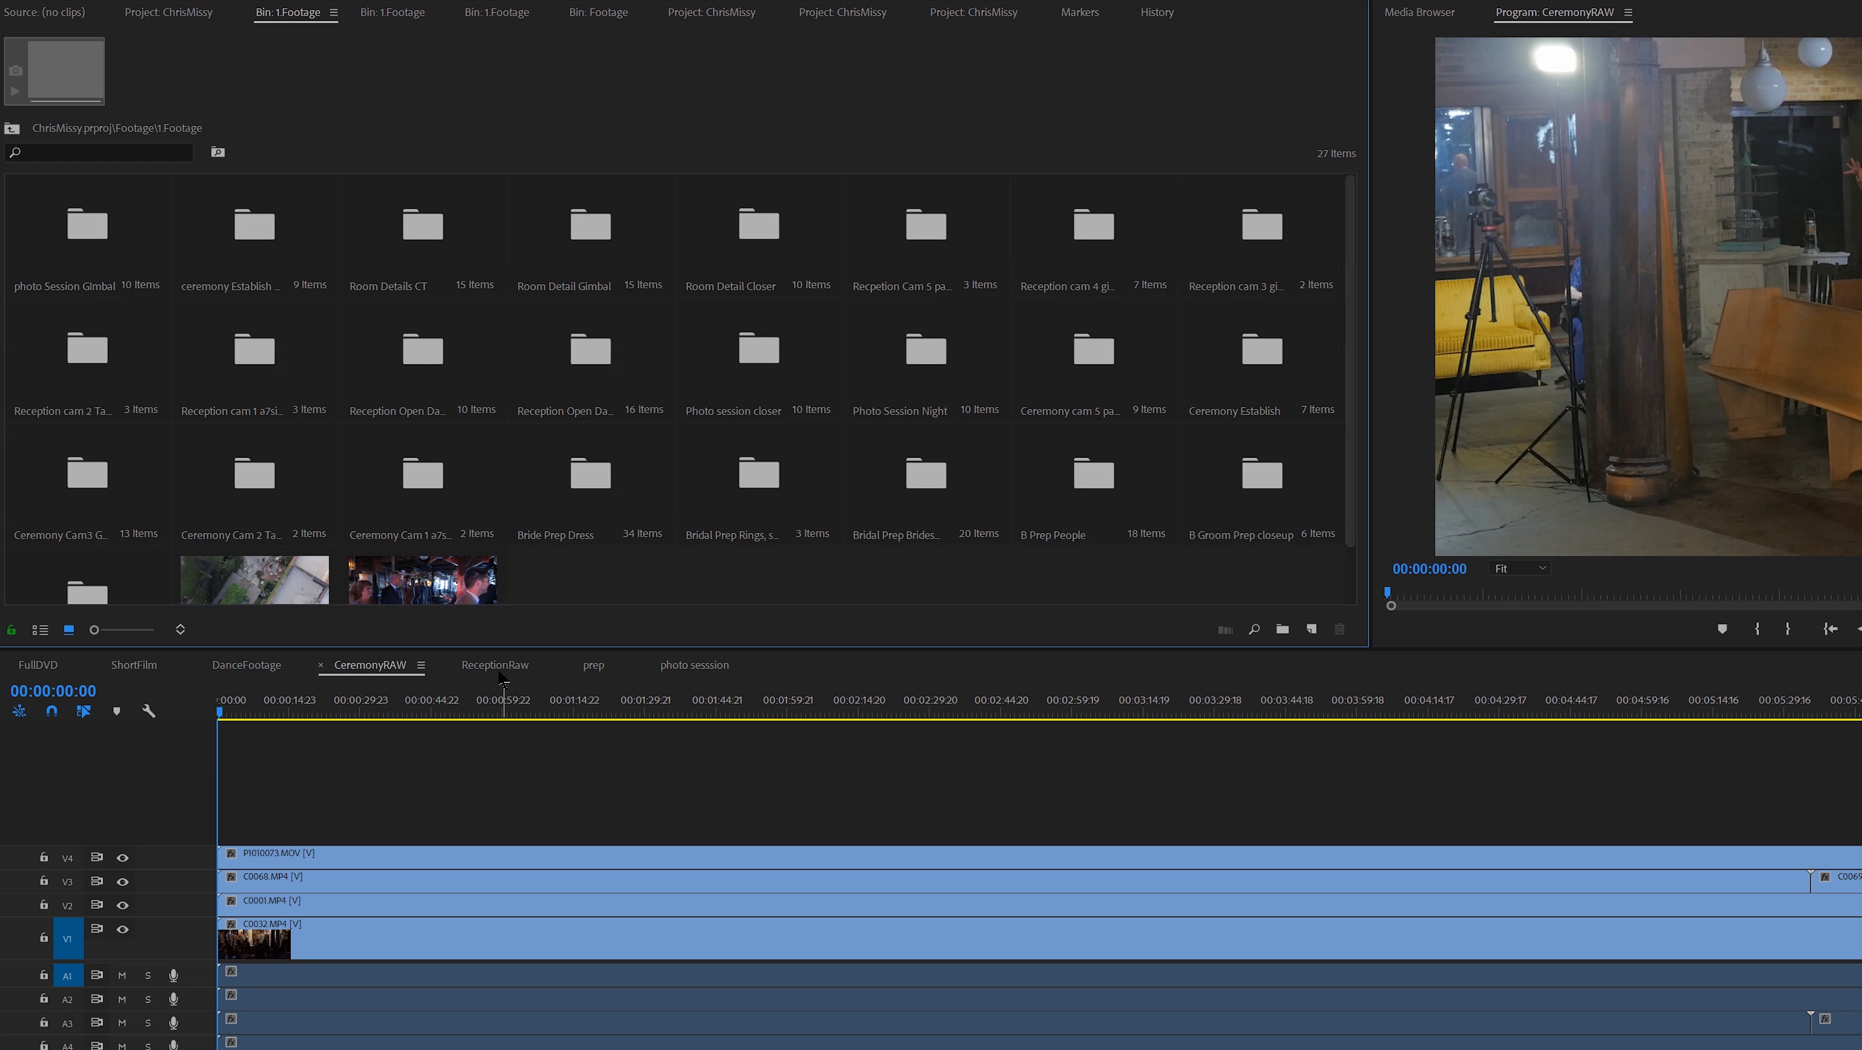
- In the ReceptionRaw sequence, stack the Reception cam 1 to cam 5 bins in order on tracks V1 to V5 from the start
{"action": "left_click", "coordinate": [497, 665]}
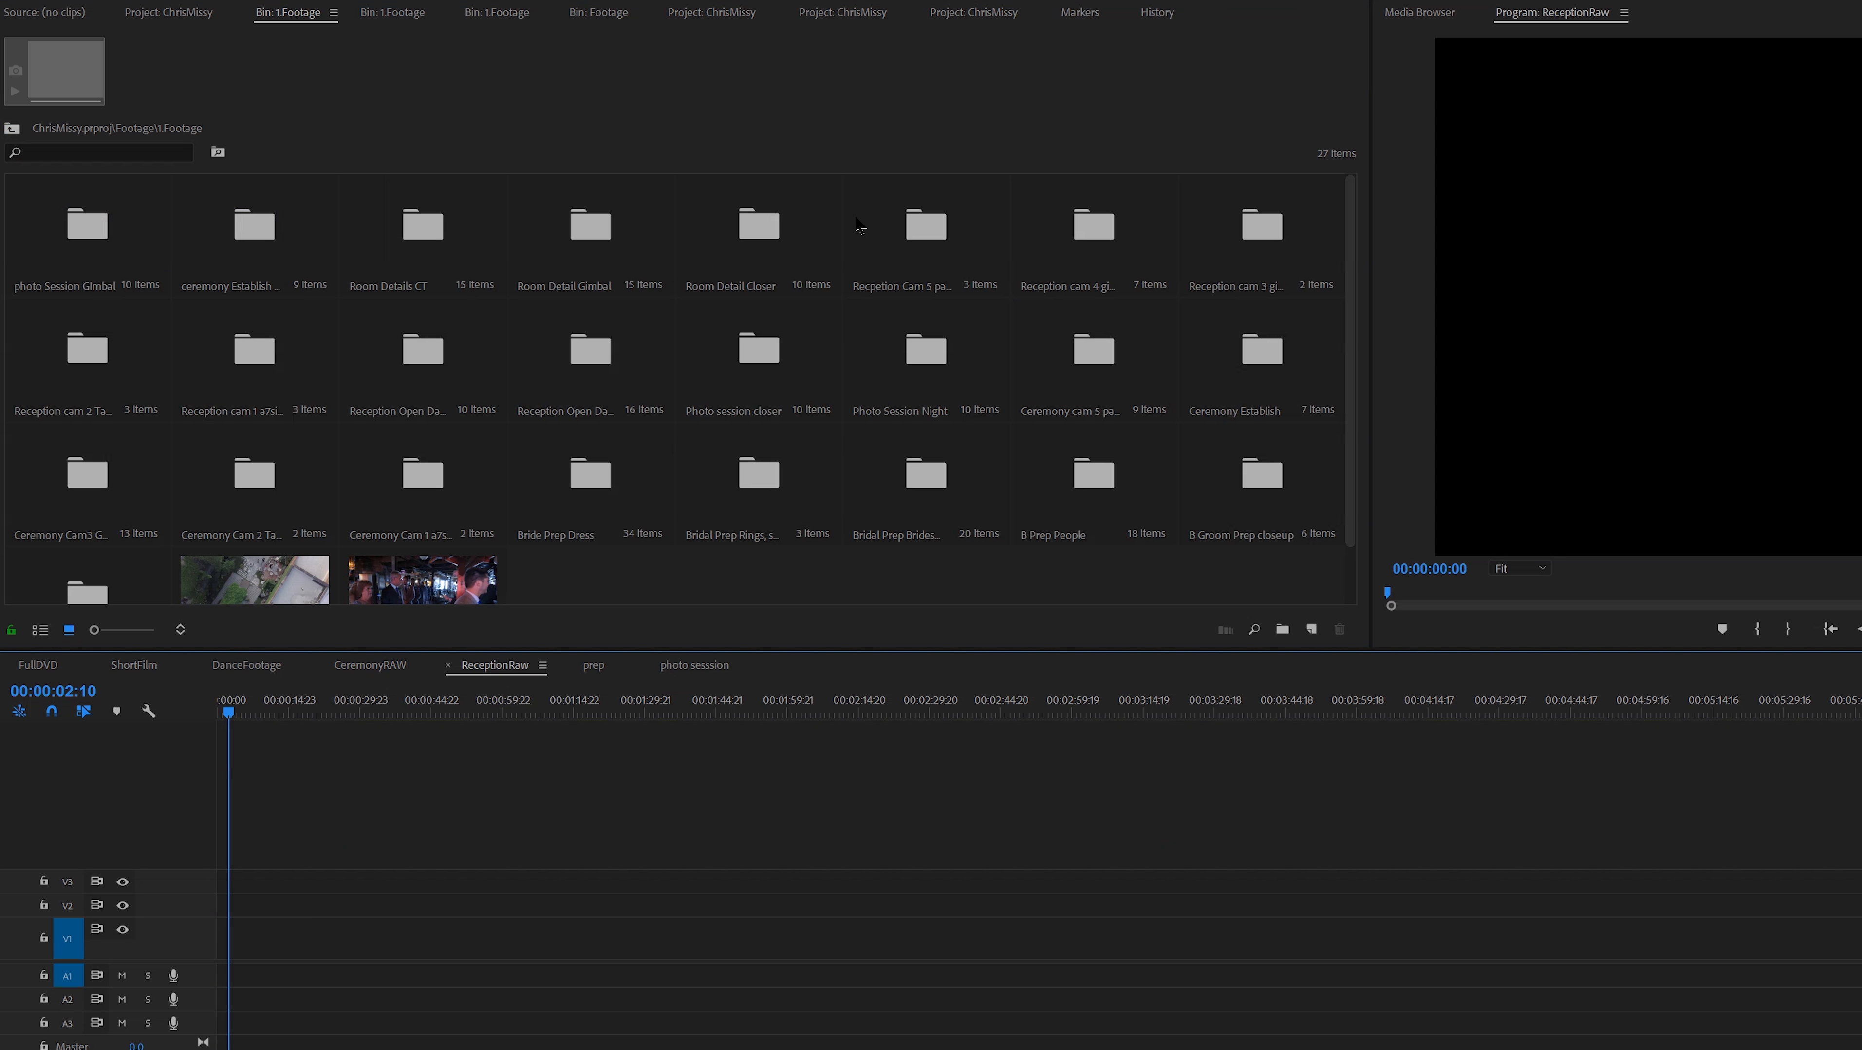
{"action": "left_click_drag", "start_coordinate": [246, 351], "coordinate": [171, 943]}
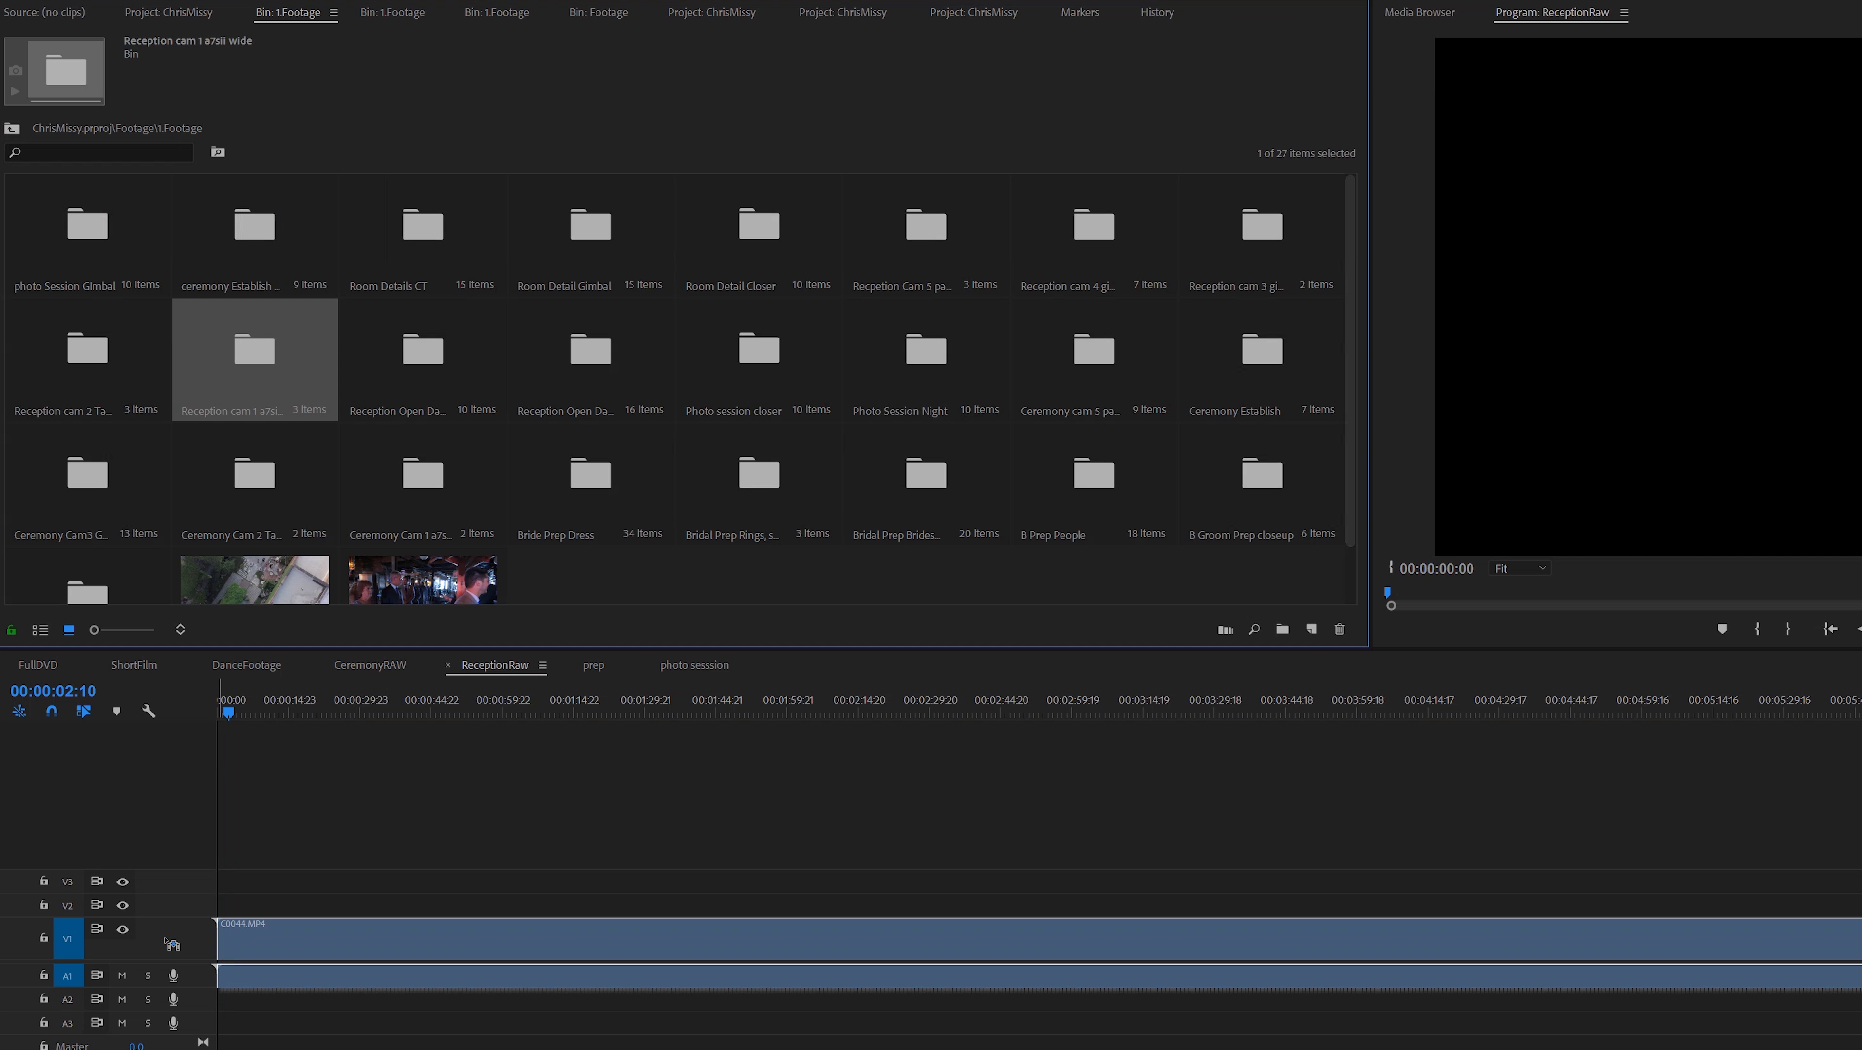
{"action": "left_click_drag", "start_coordinate": [62, 357], "coordinate": [174, 901]}
{"action": "left_click_drag", "start_coordinate": [1248, 248], "coordinate": [379, 879]}
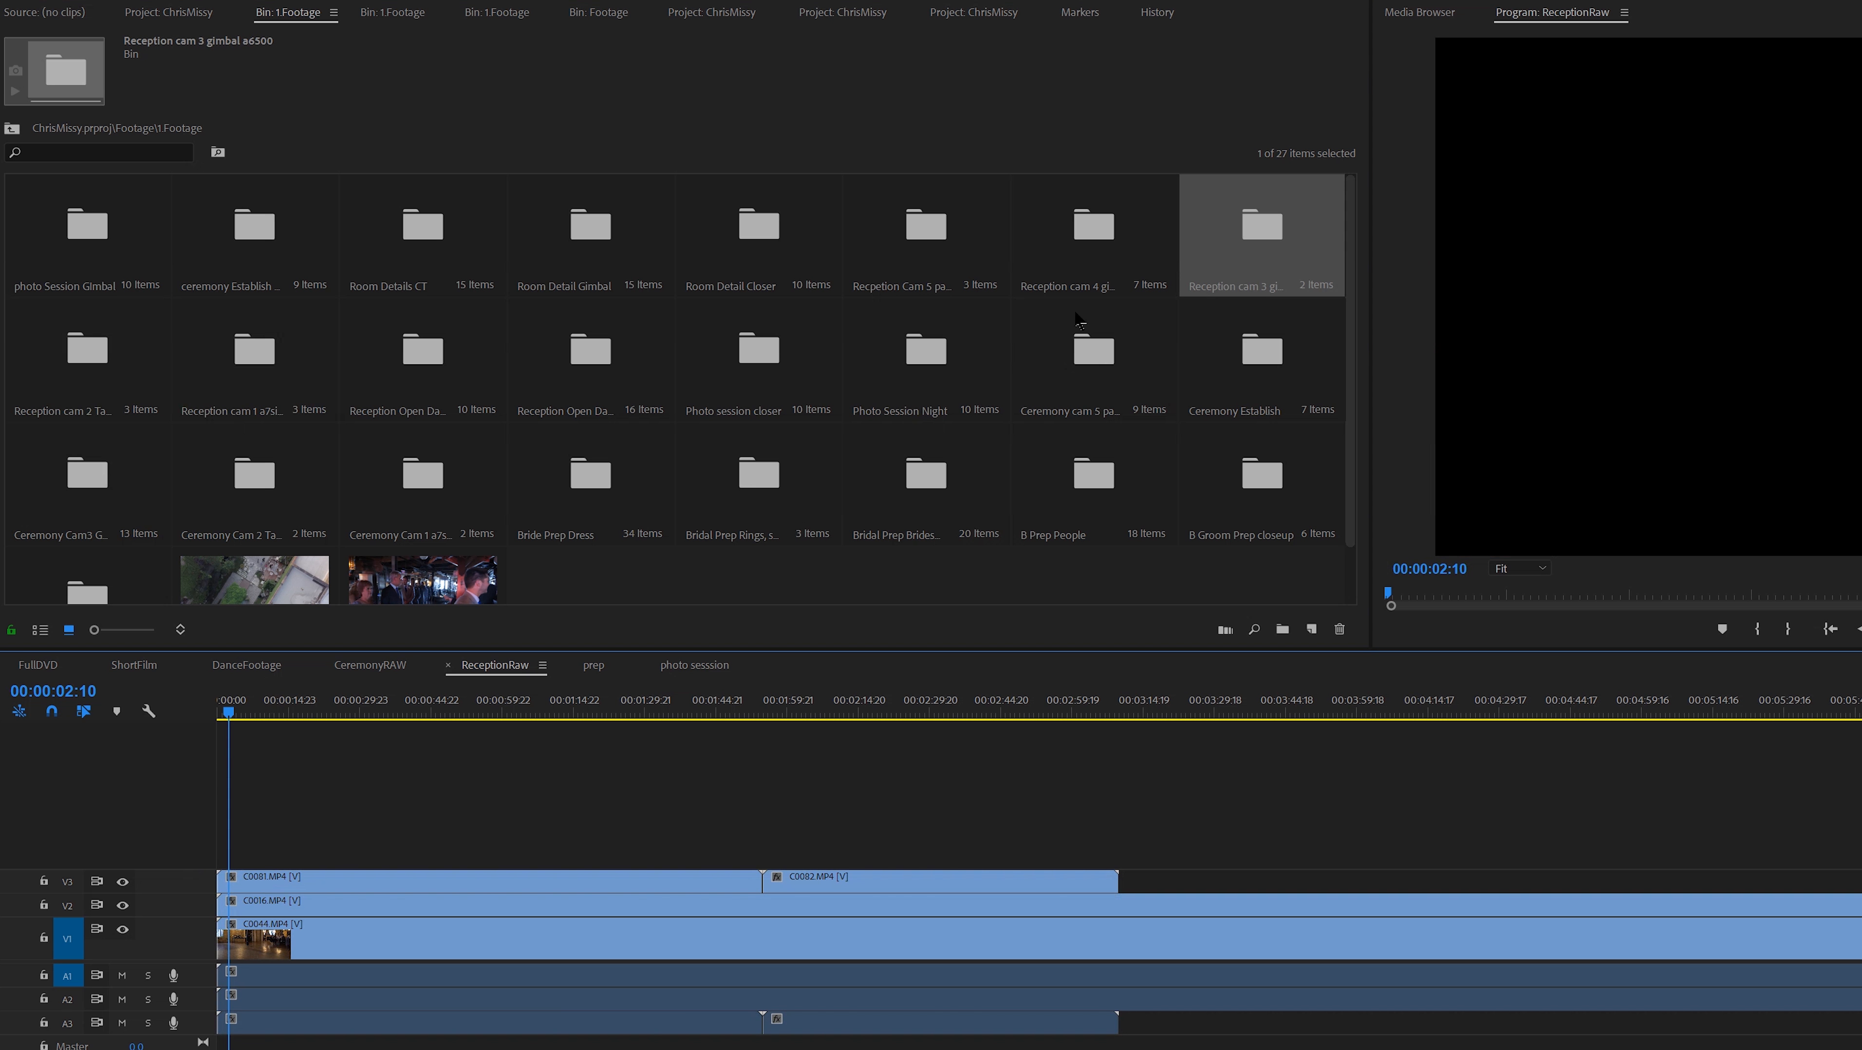
{"action": "left_click_drag", "start_coordinate": [1092, 242], "coordinate": [202, 856]}
{"action": "left_click_drag", "start_coordinate": [936, 225], "coordinate": [176, 821]}
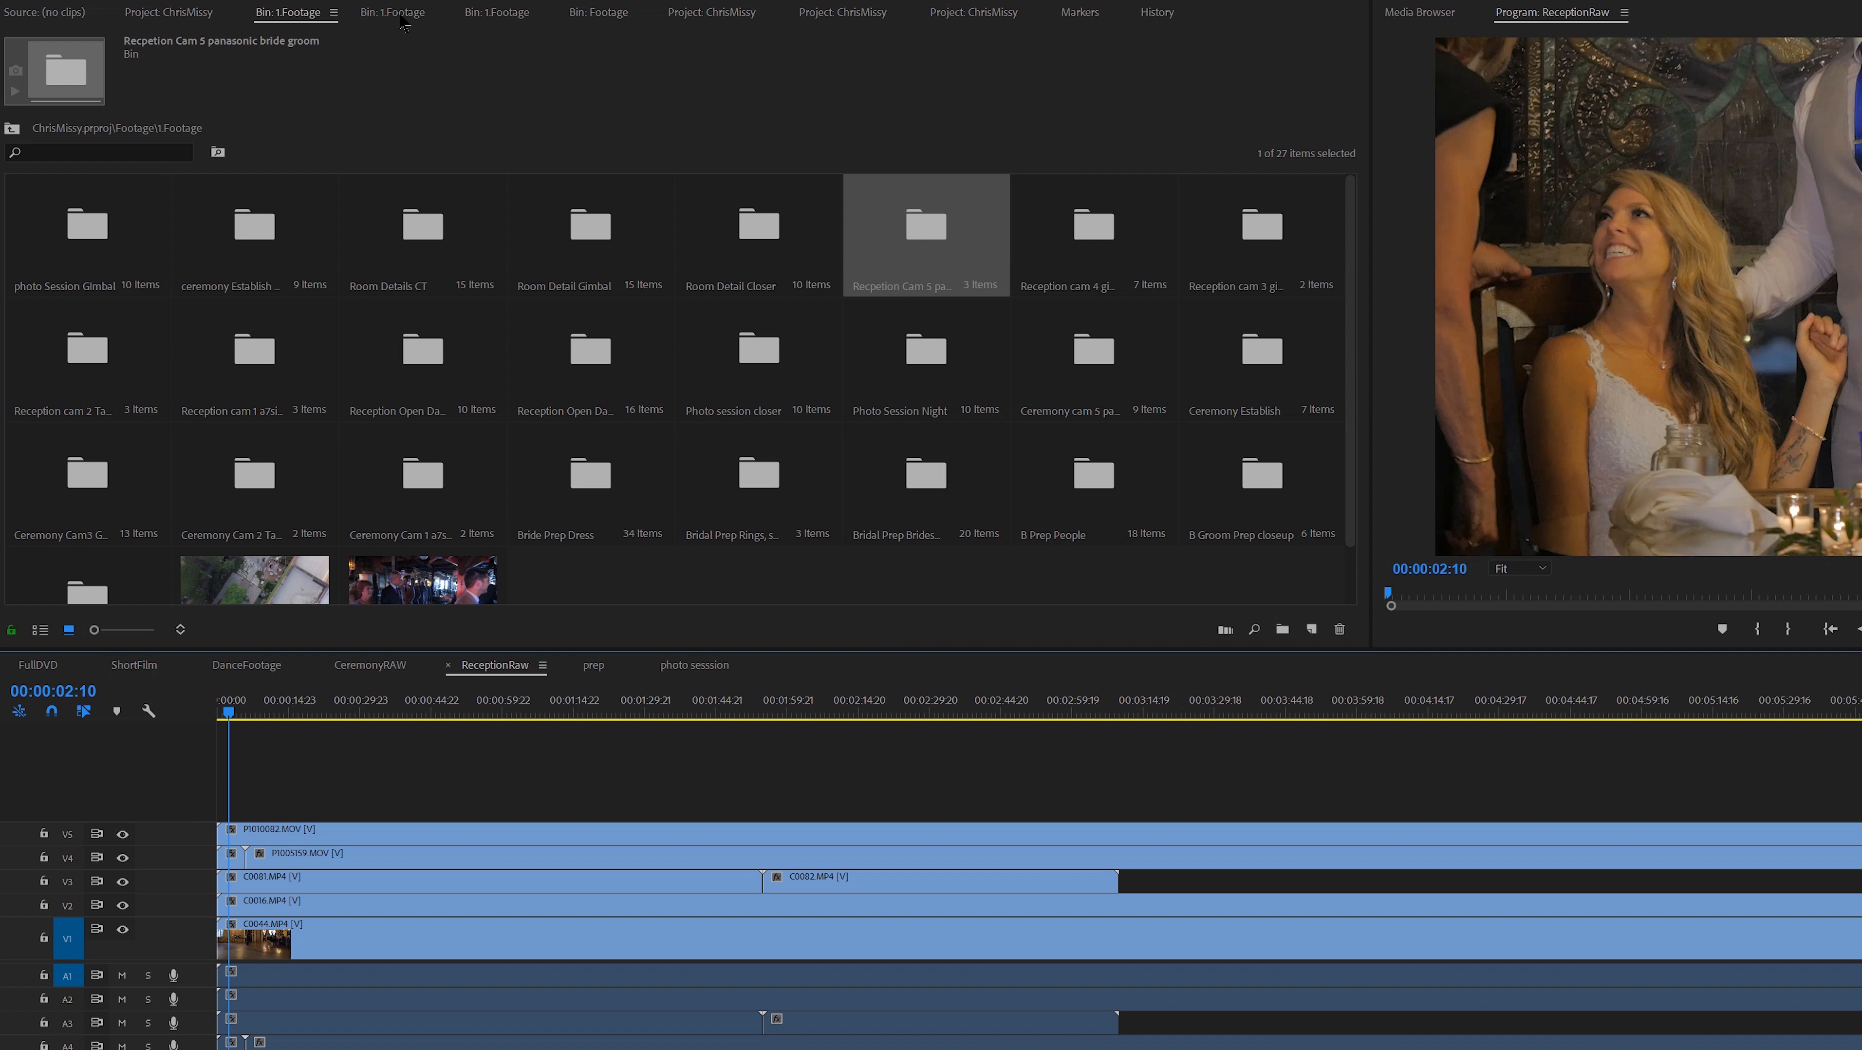
- Go back up to the project's Audio bin and view the recording in the h1n podium bin
{"action": "left_click", "coordinate": [402, 15]}
{"action": "left_click", "coordinate": [12, 129]}
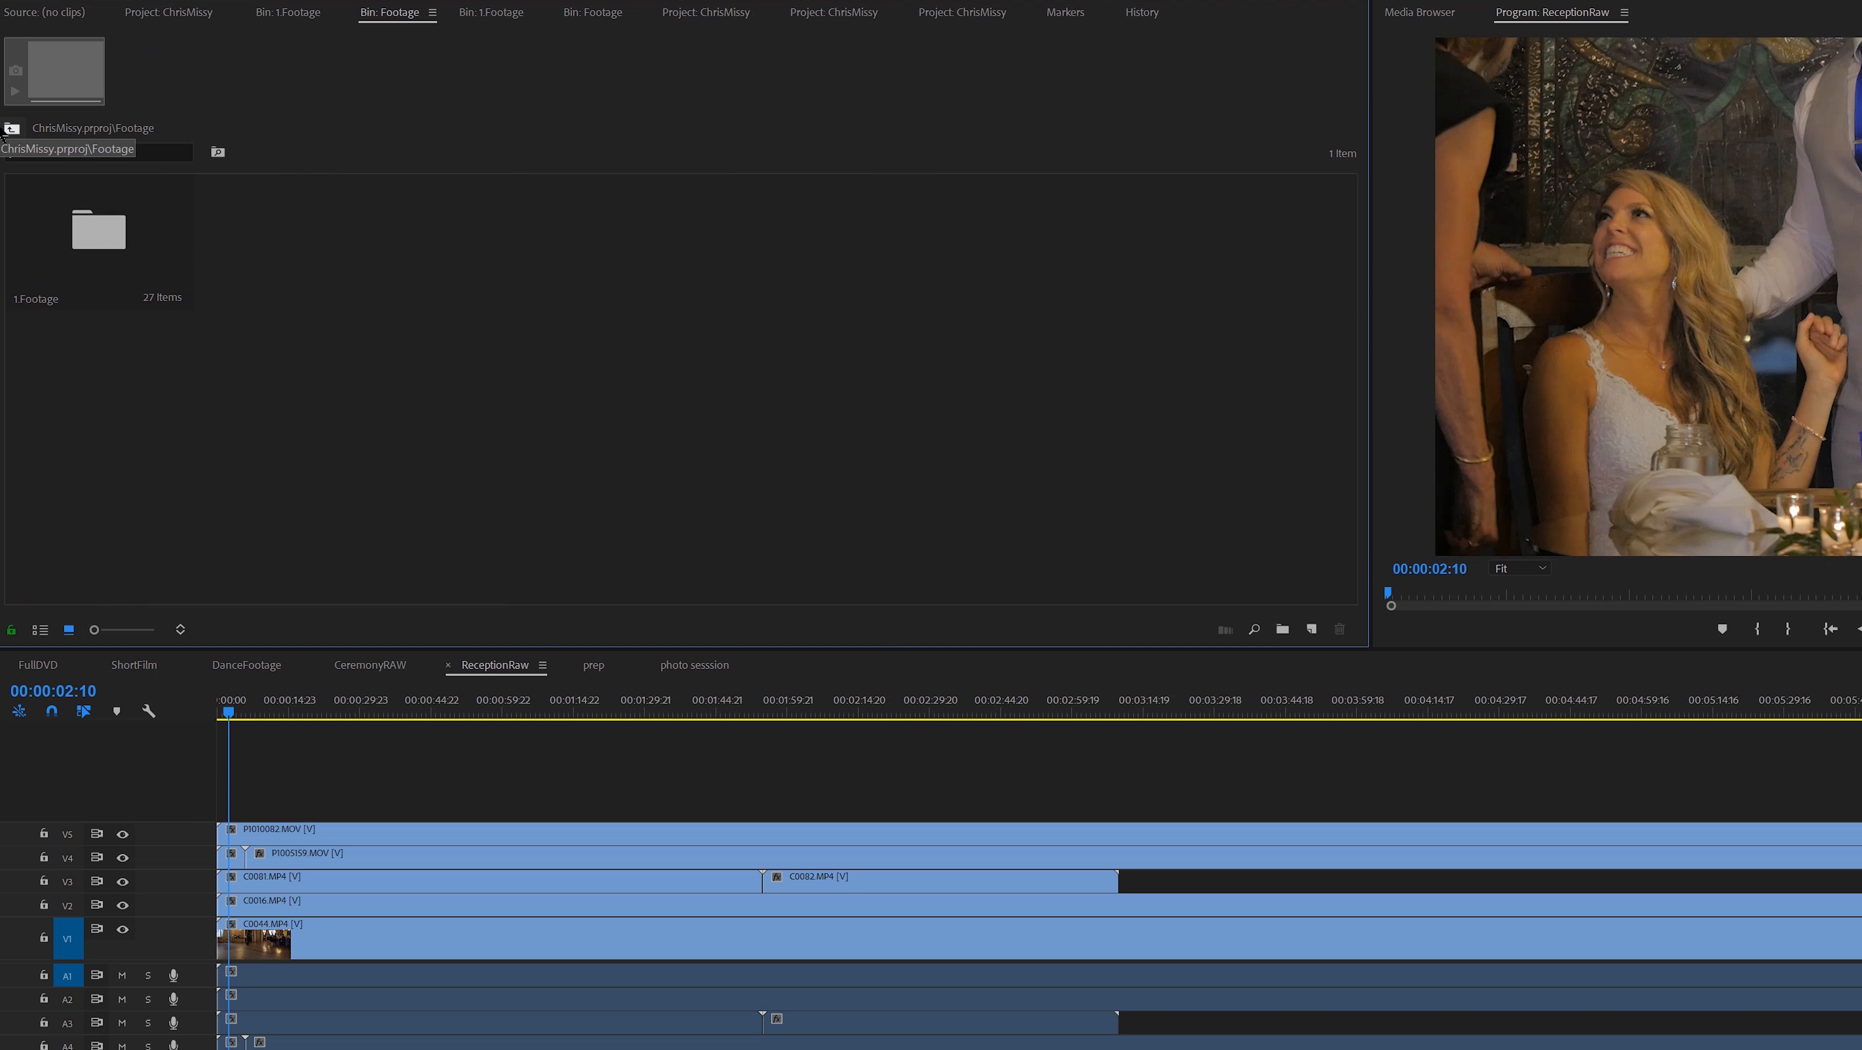
{"action": "left_click", "coordinate": [12, 129]}
{"action": "double_click", "coordinate": [441, 232]}
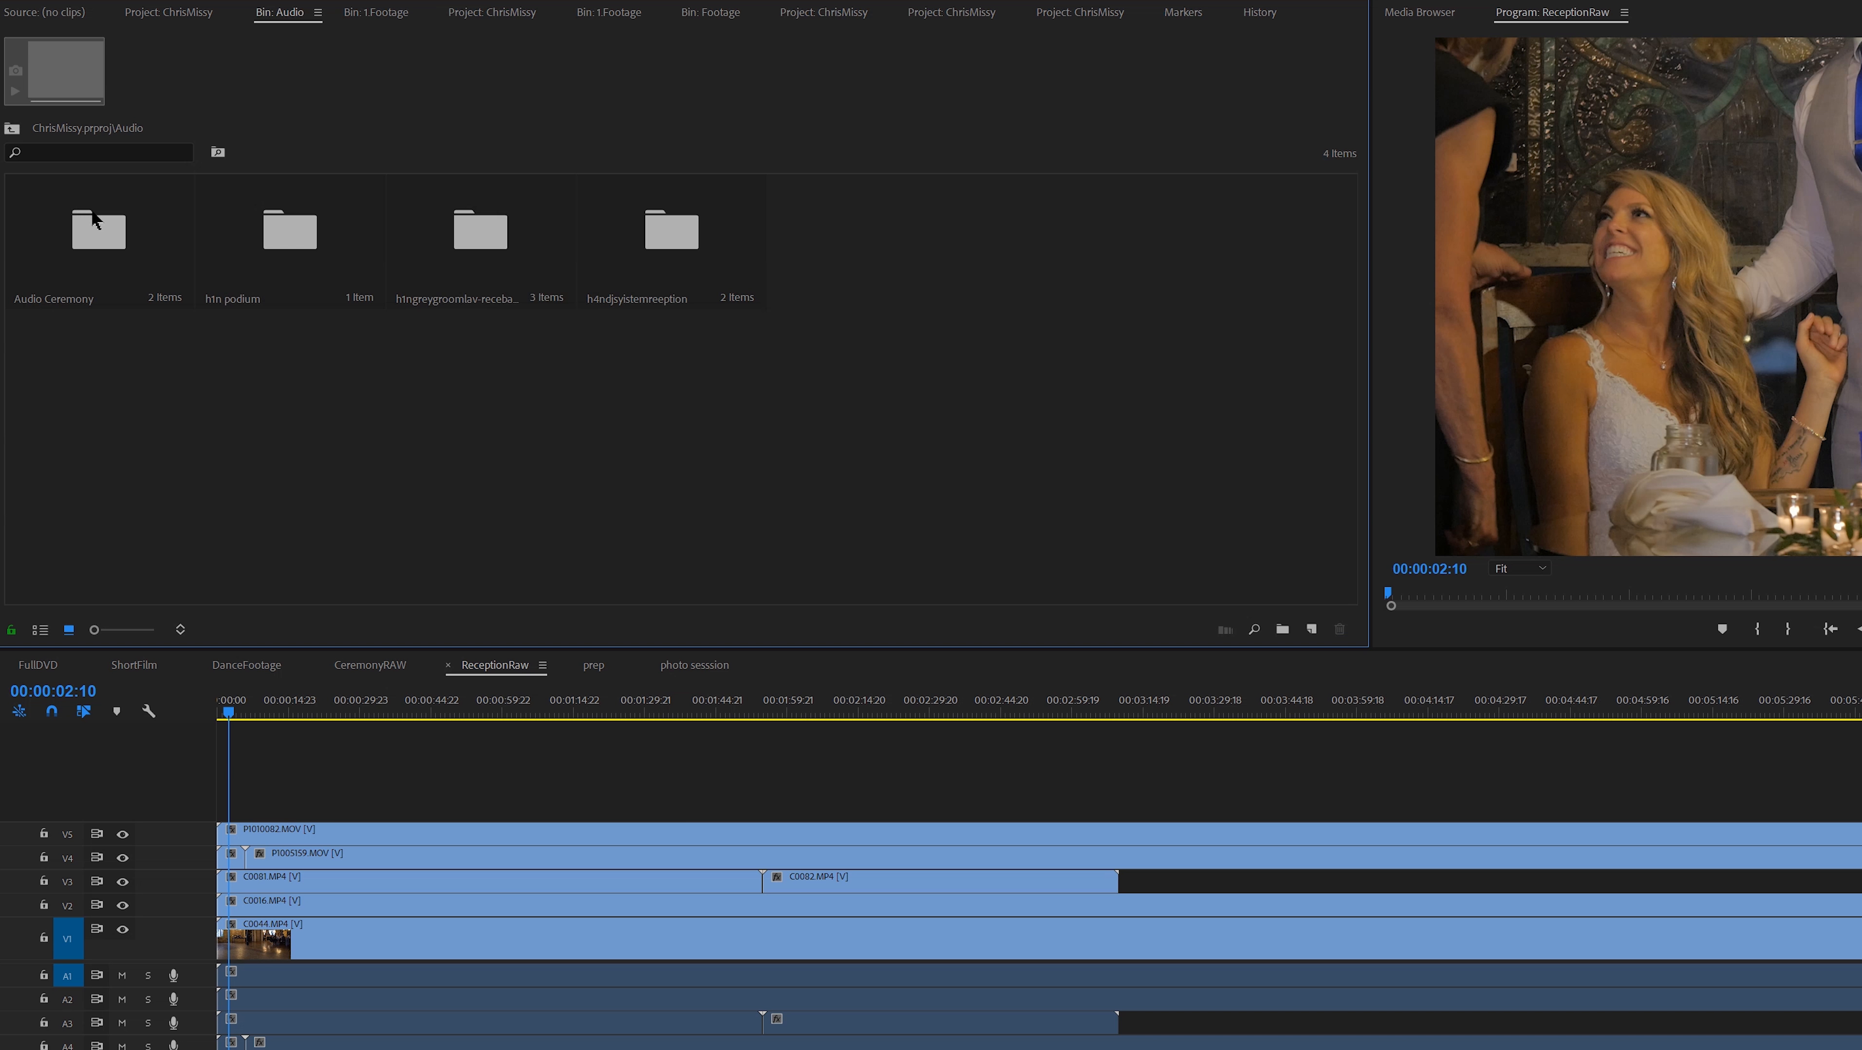
{"action": "double_click", "coordinate": [299, 258]}
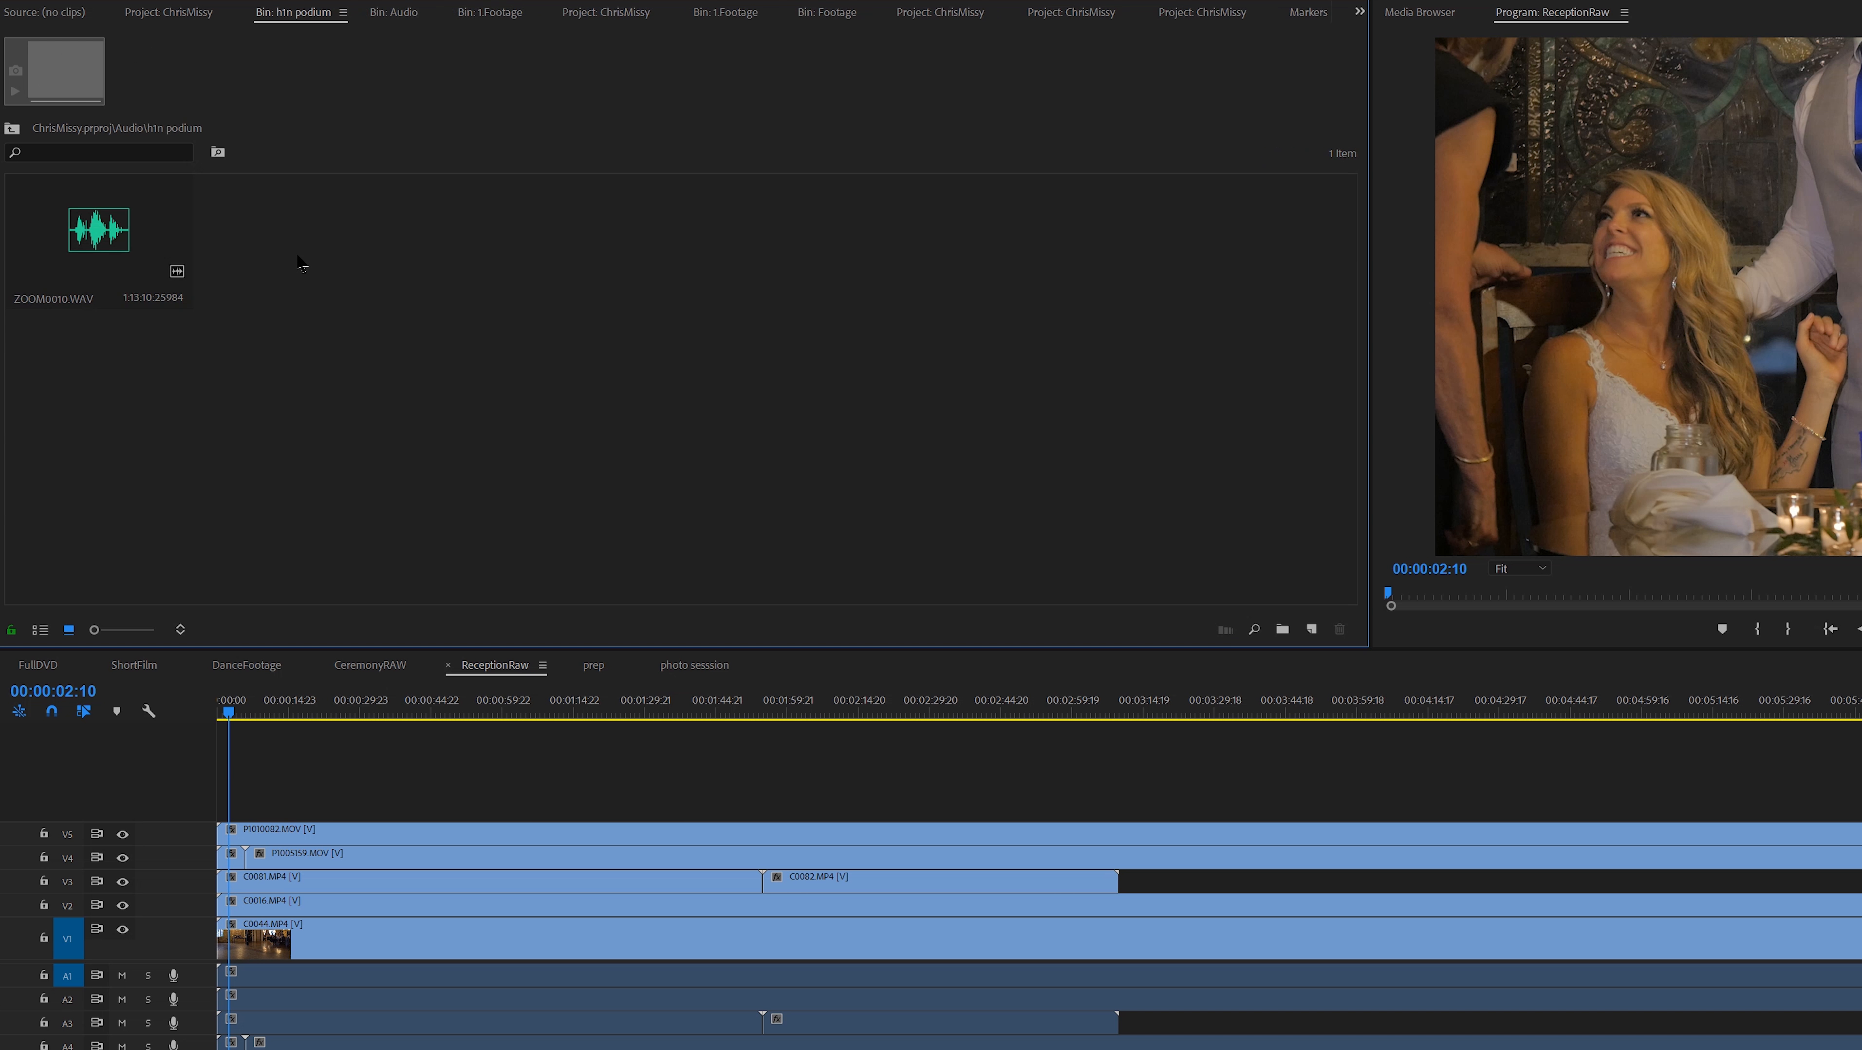
- Open ZOOM0002.WAV from the h1ngreygroomlav-recebackup bin and play it from about a quarter of the way in
{"action": "left_click", "coordinate": [12, 128]}
{"action": "double_click", "coordinate": [481, 232]}
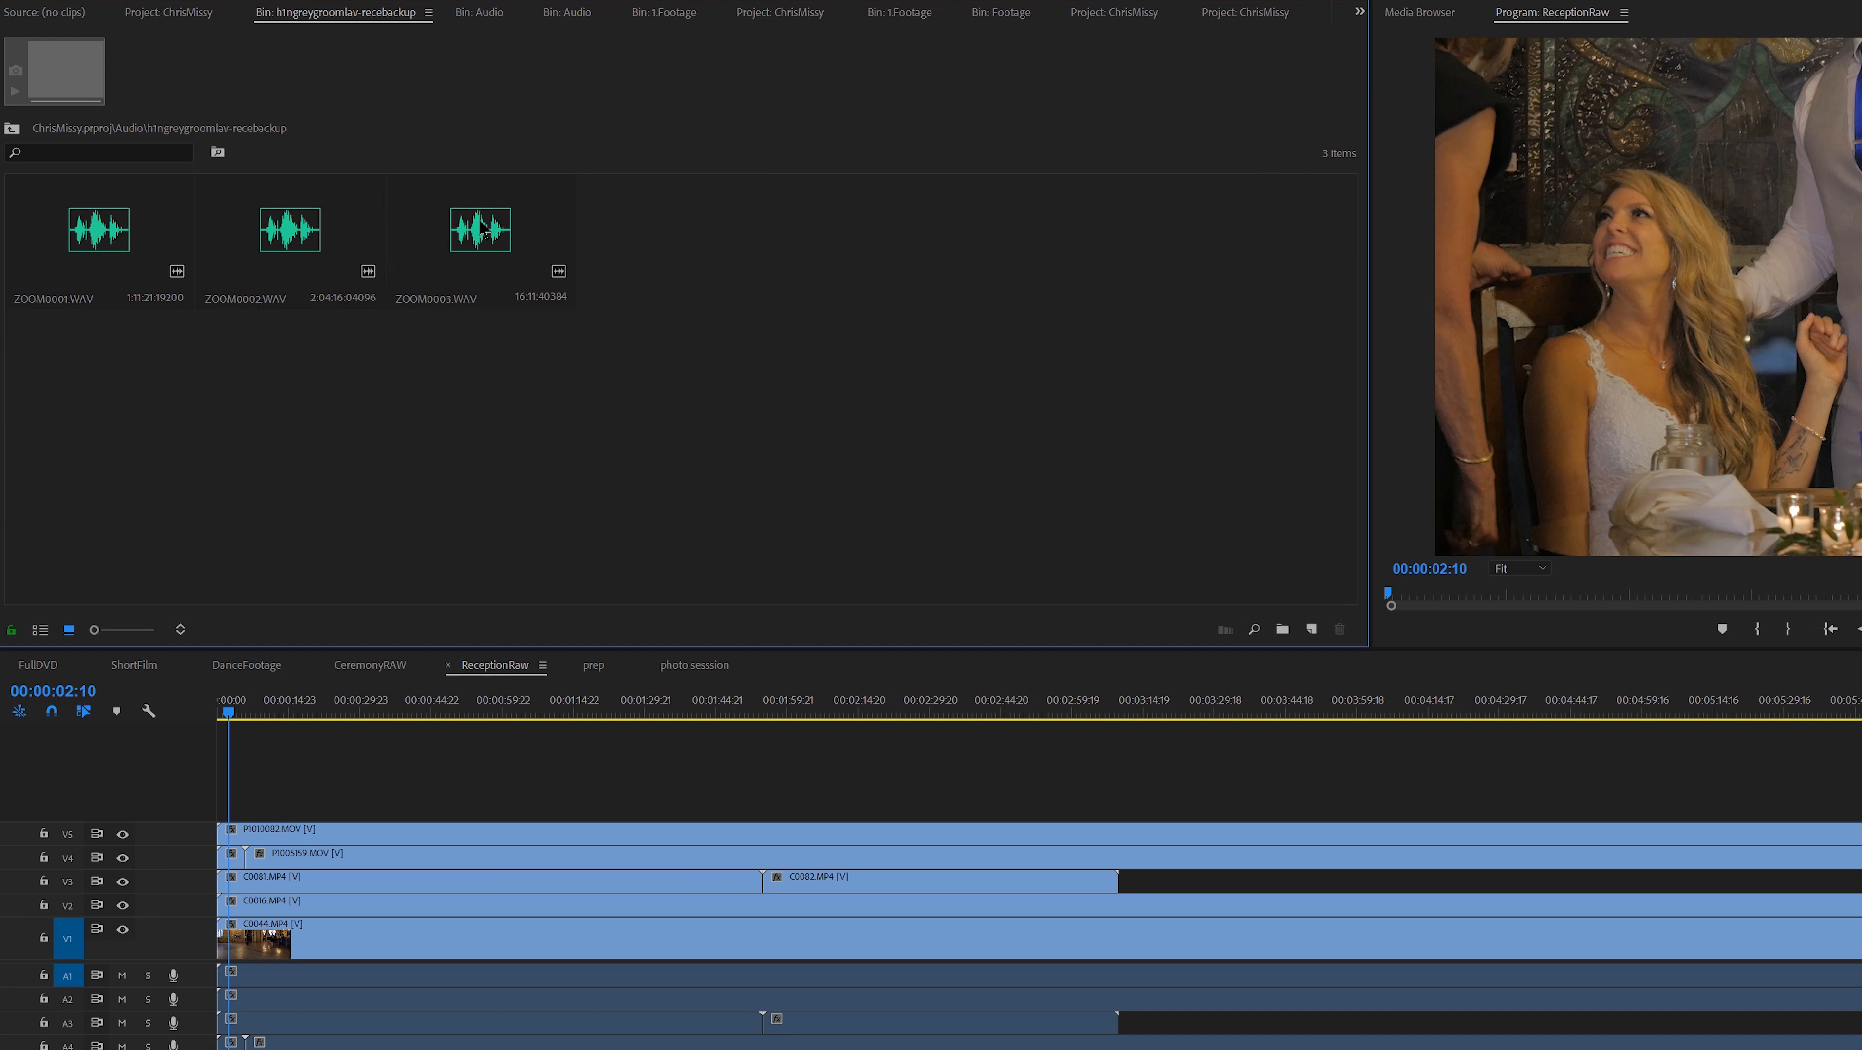
{"action": "double_click", "coordinate": [286, 228]}
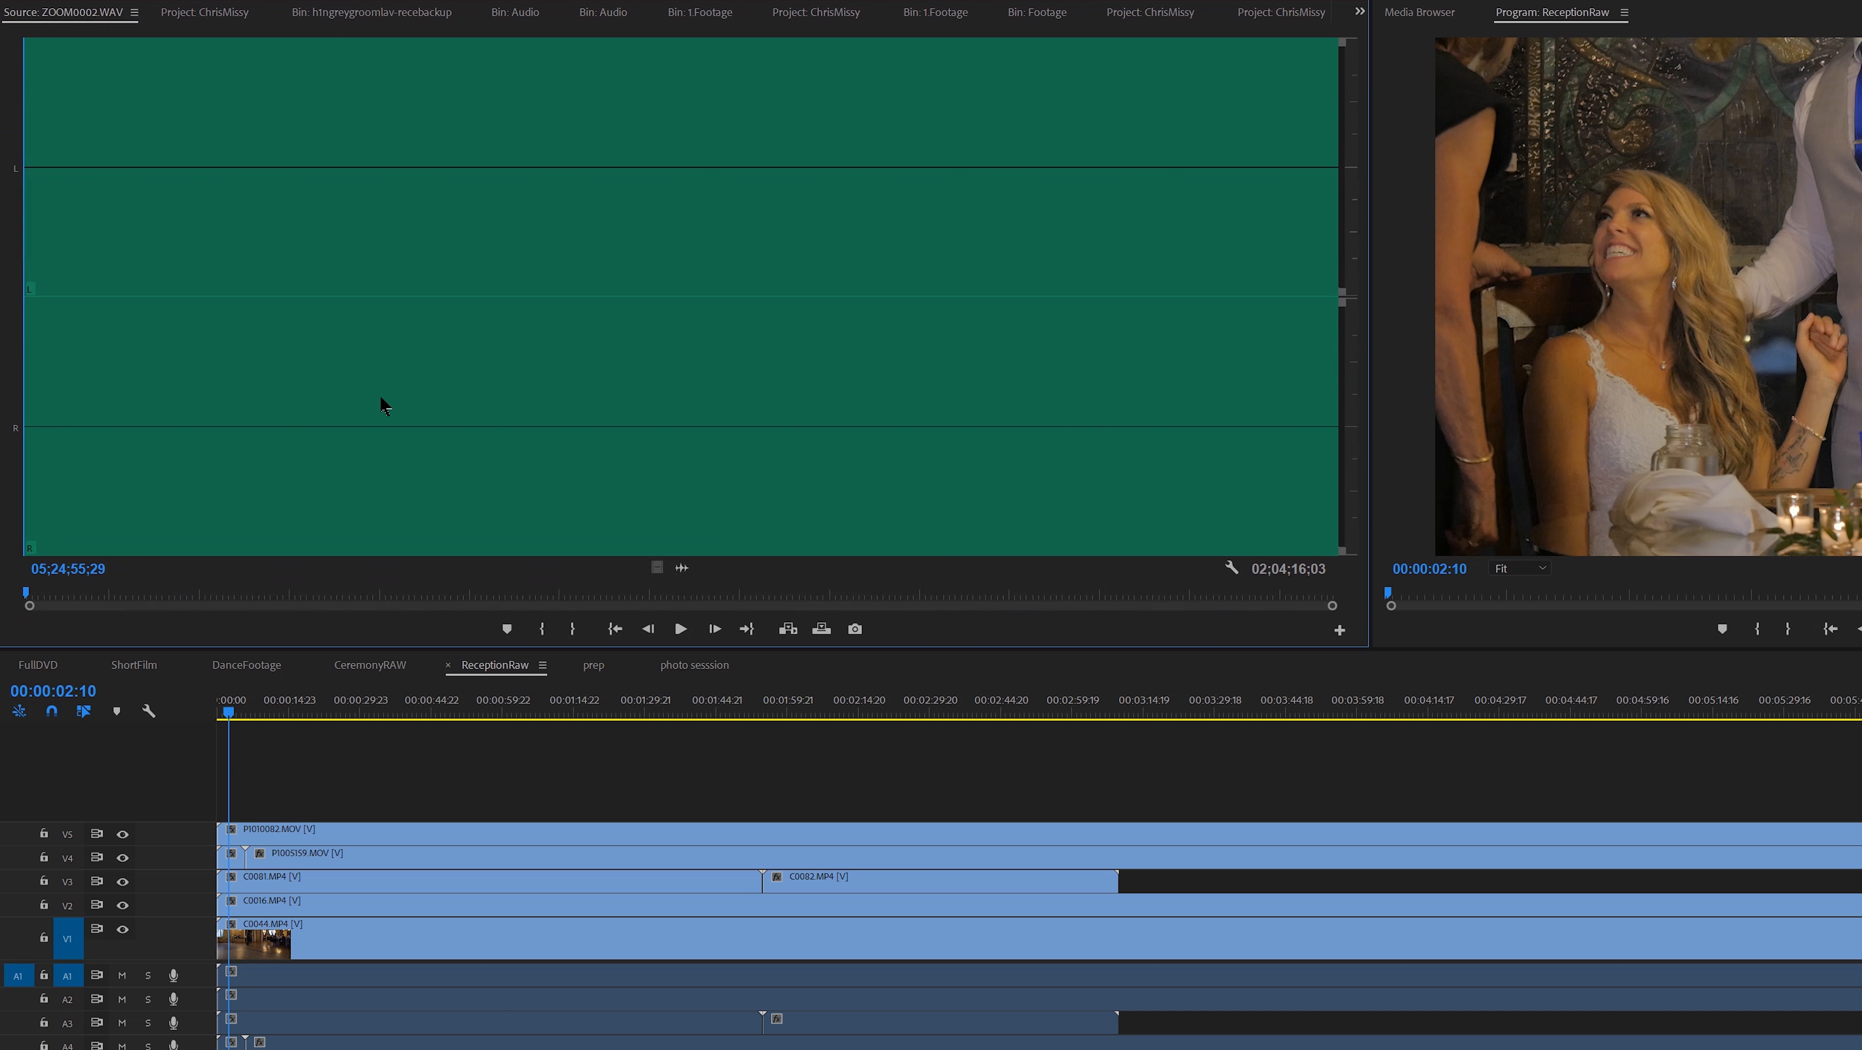
{"action": "left_click_drag", "start_coordinate": [326, 594], "coordinate": [374, 596]}
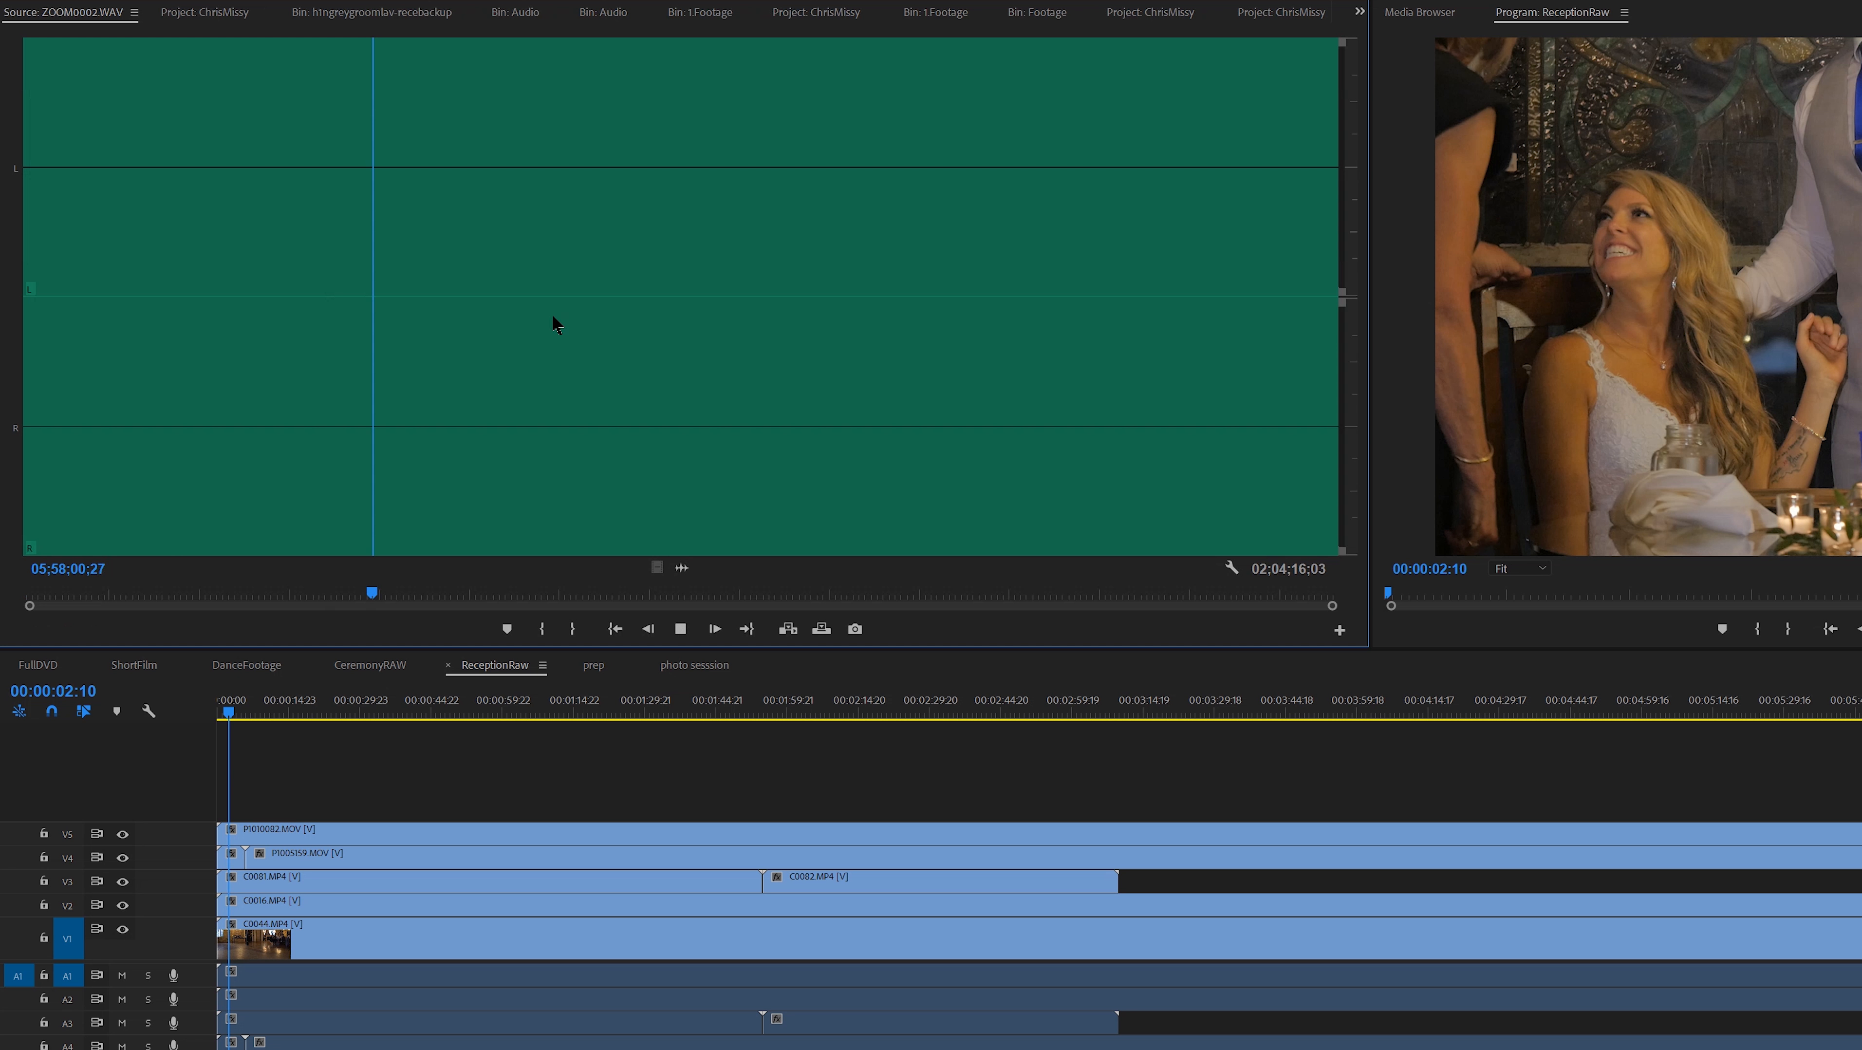
- Add ZOOM0002.WAV and ZOOM0003.WAV from the h1ngreygroomlav-recebackup bin to a new audio track below A5, starting at the sequence start
{"action": "left_click", "coordinate": [199, 12]}
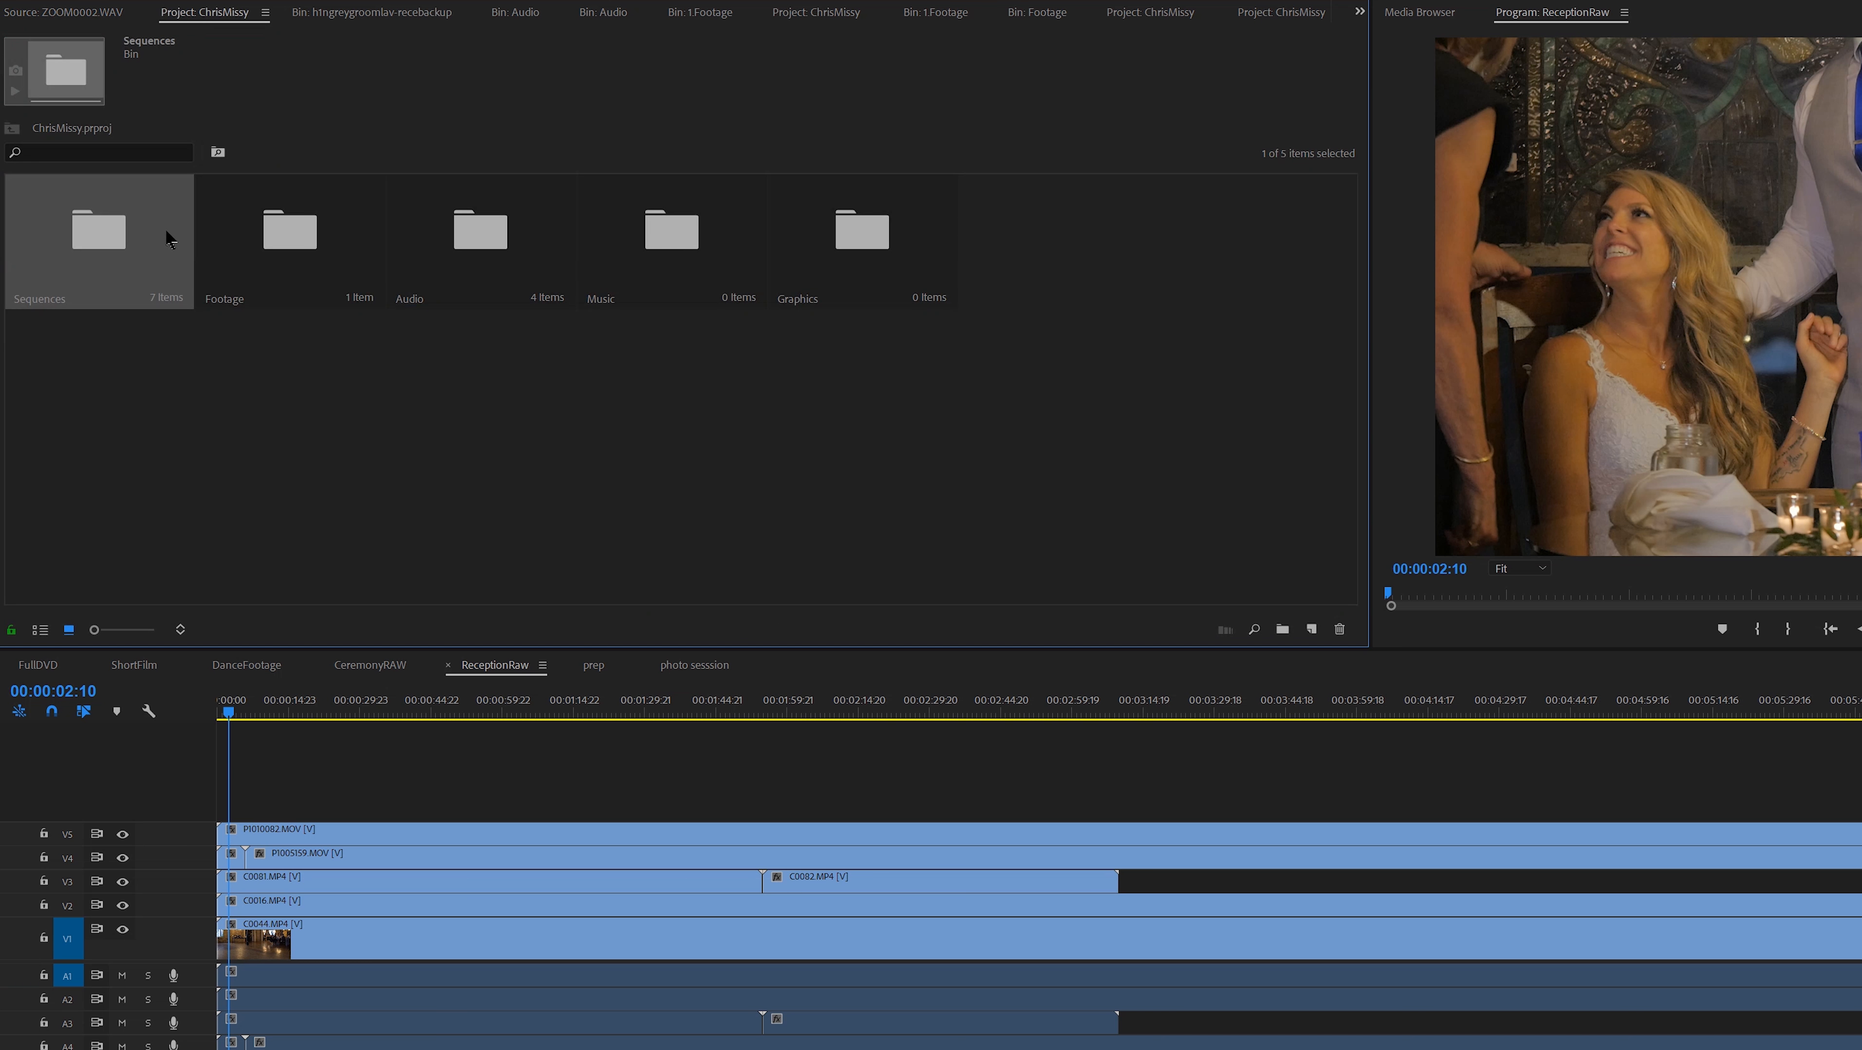
{"action": "left_click", "coordinate": [516, 13]}
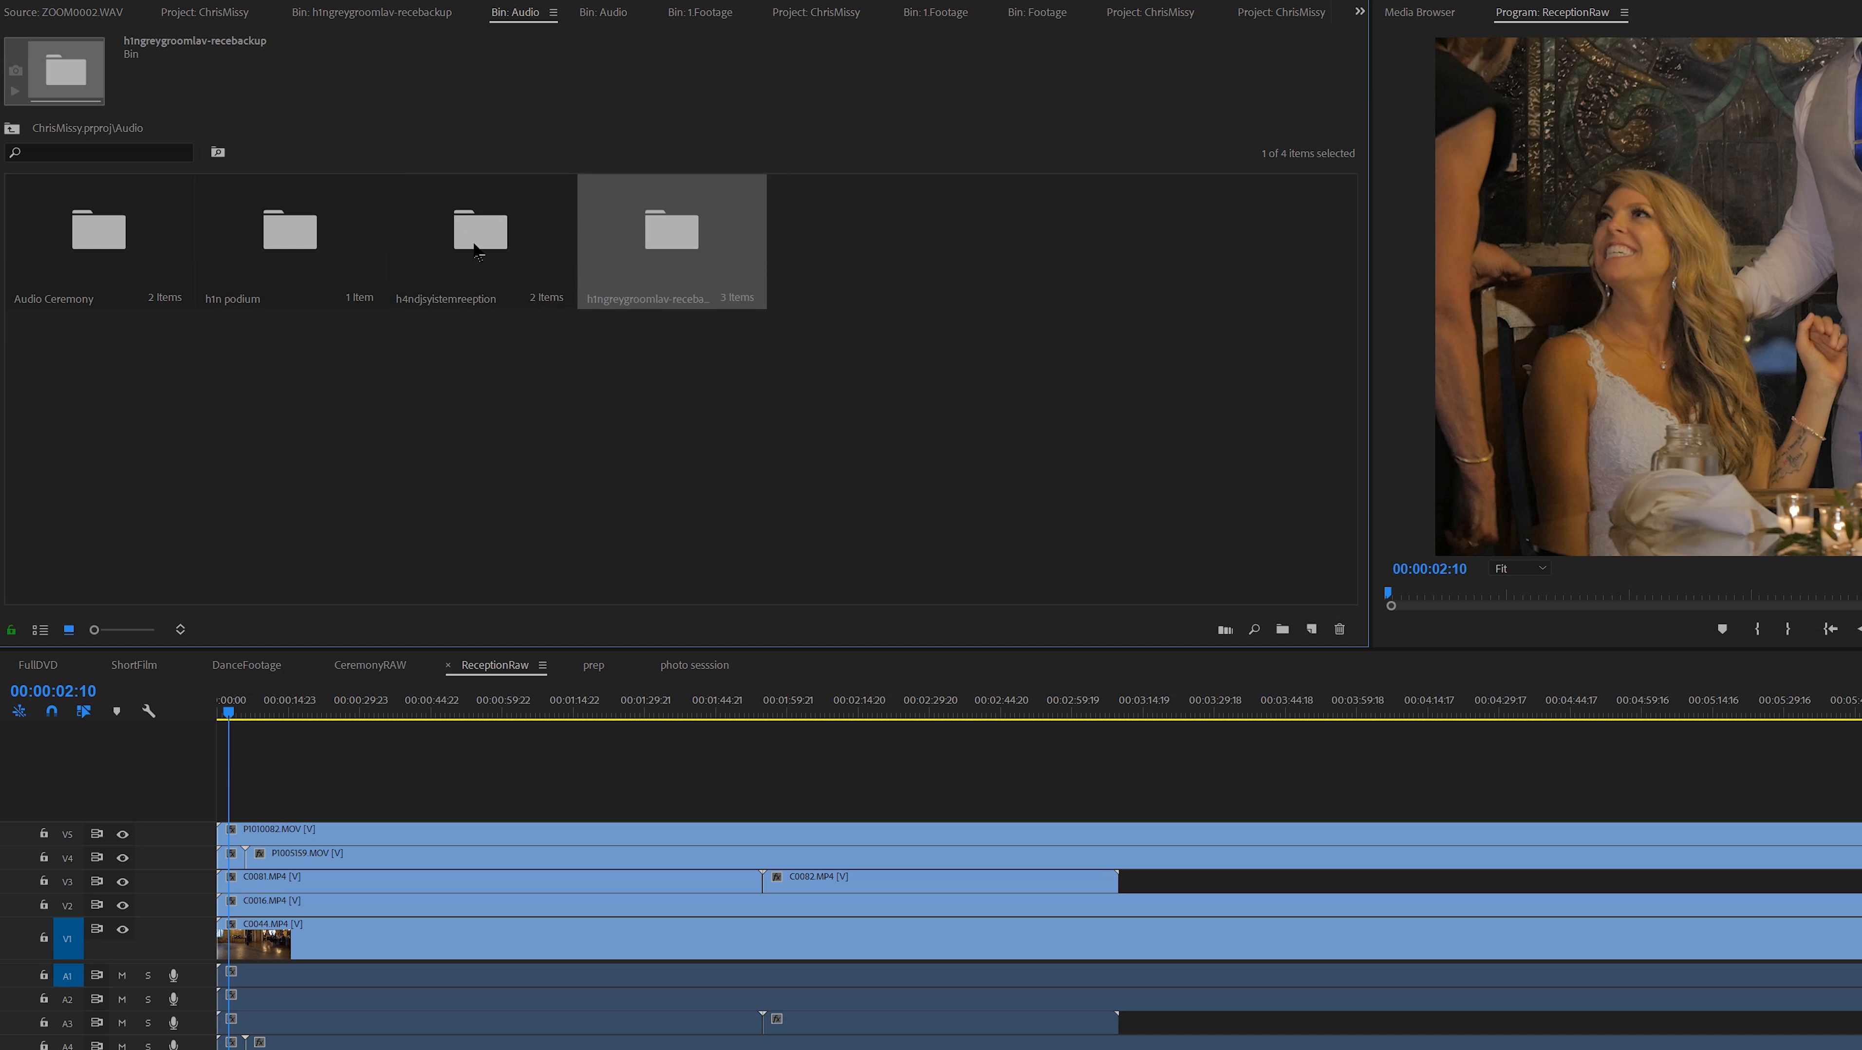
{"action": "double_click", "coordinate": [476, 250]}
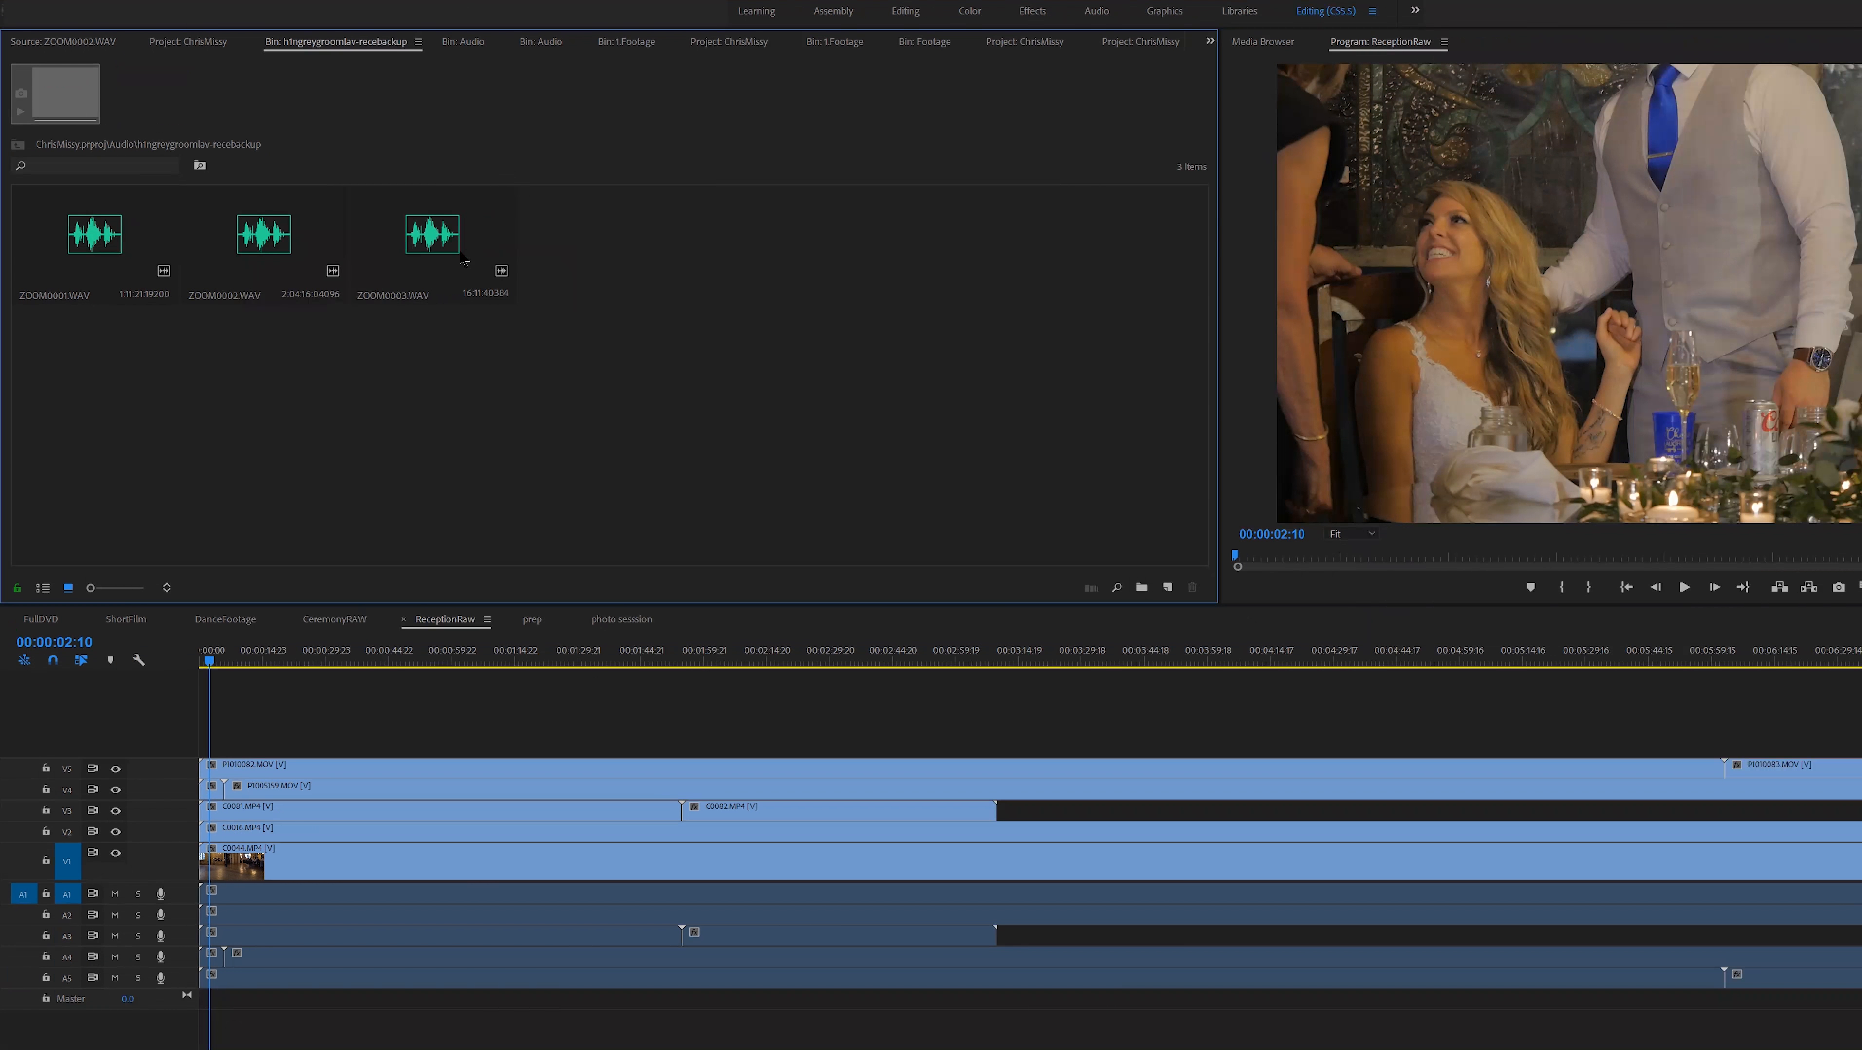
{"action": "double_click", "coordinate": [307, 349]}
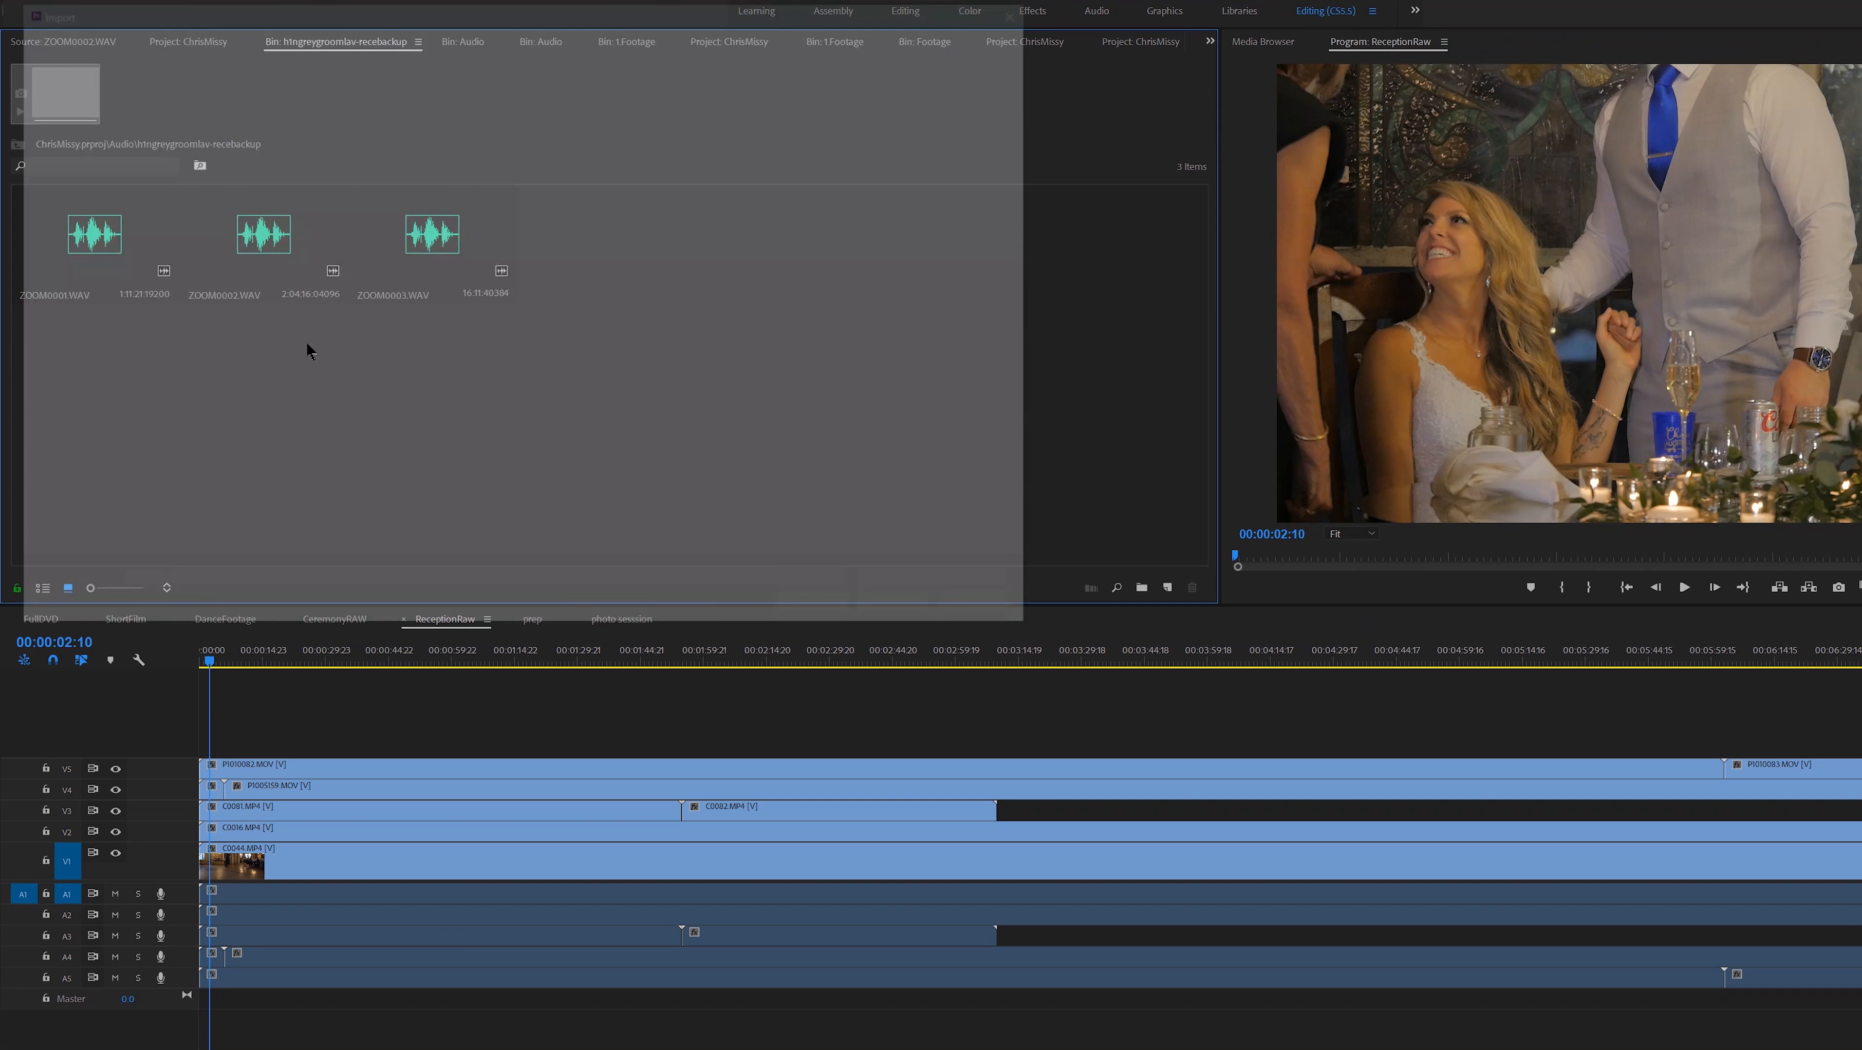
{"action": "left_click", "coordinate": [1027, 7]}
{"action": "left_click_drag", "start_coordinate": [213, 343], "coordinate": [515, 221]}
{"action": "left_click_drag", "start_coordinate": [425, 290], "coordinate": [141, 1031]}
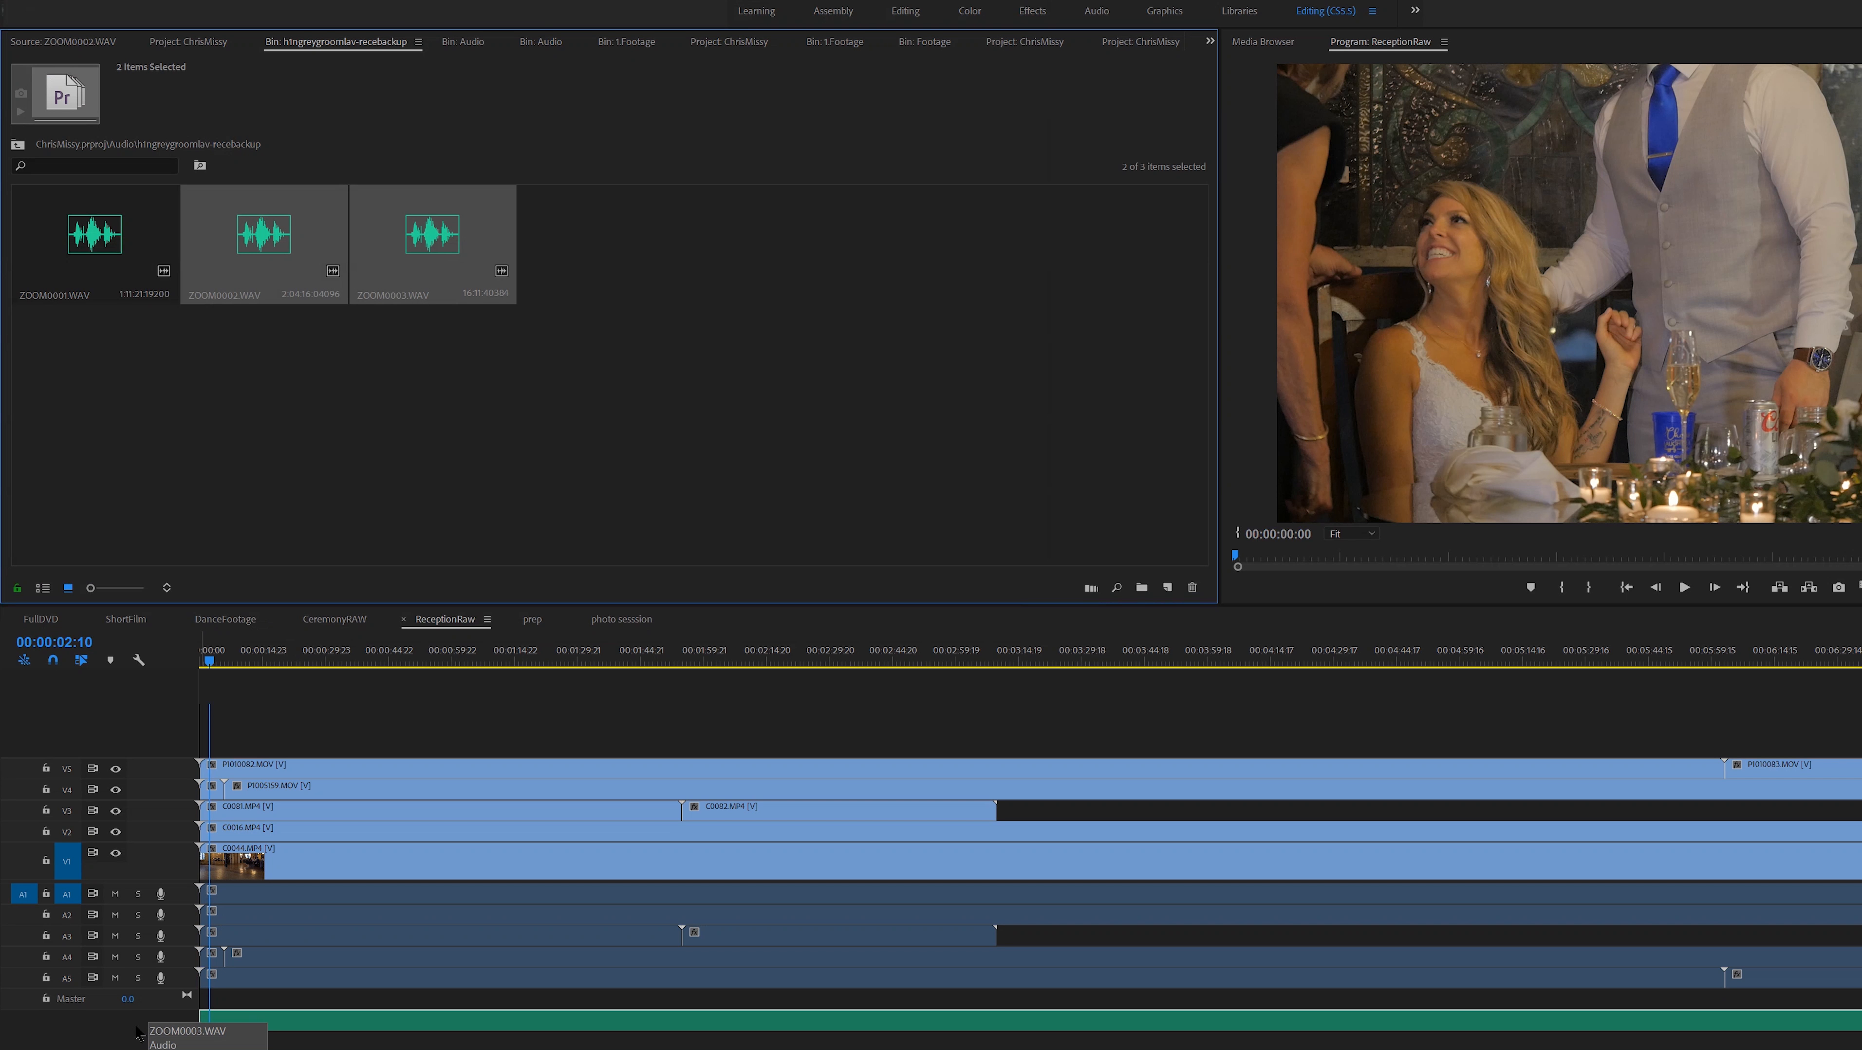
- Add STE-003.wav and STE-004.wav from the reception DJ system bin to a new audio track below A6, starting at the sequence start
{"action": "left_click", "coordinate": [17, 144]}
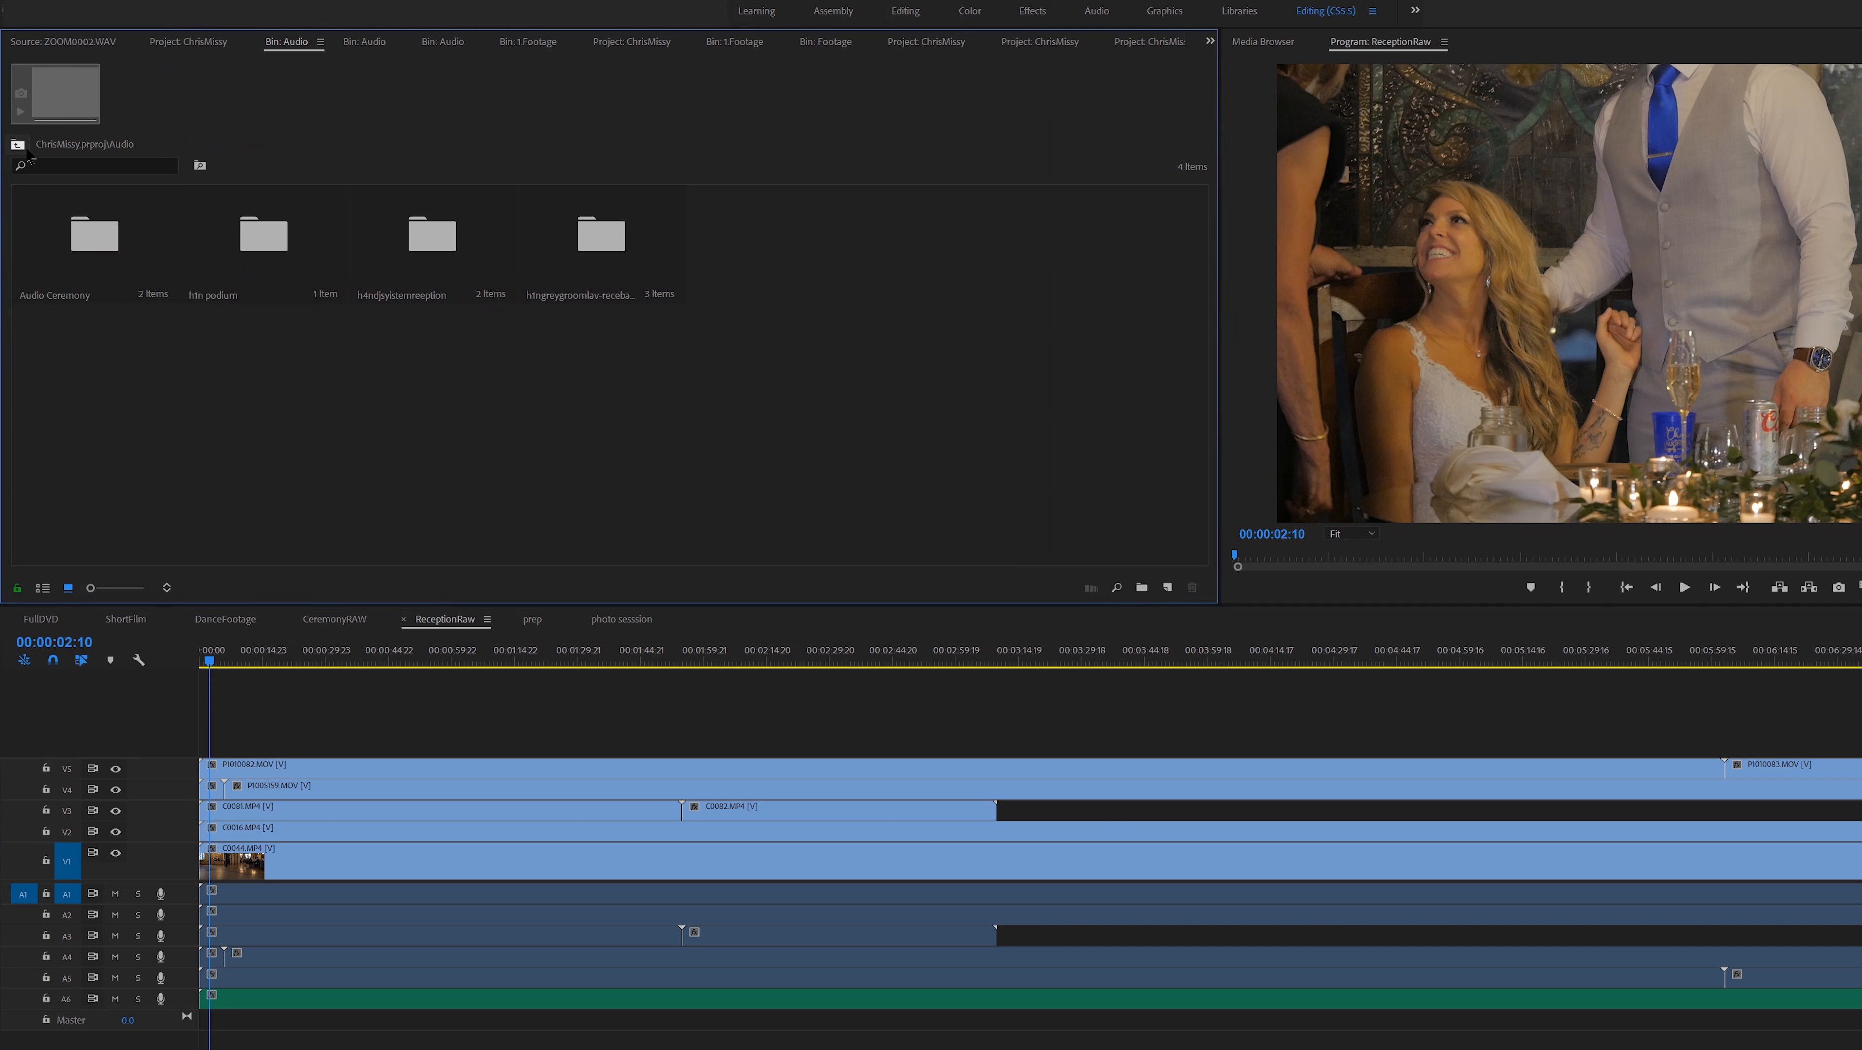
{"action": "double_click", "coordinate": [579, 237]}
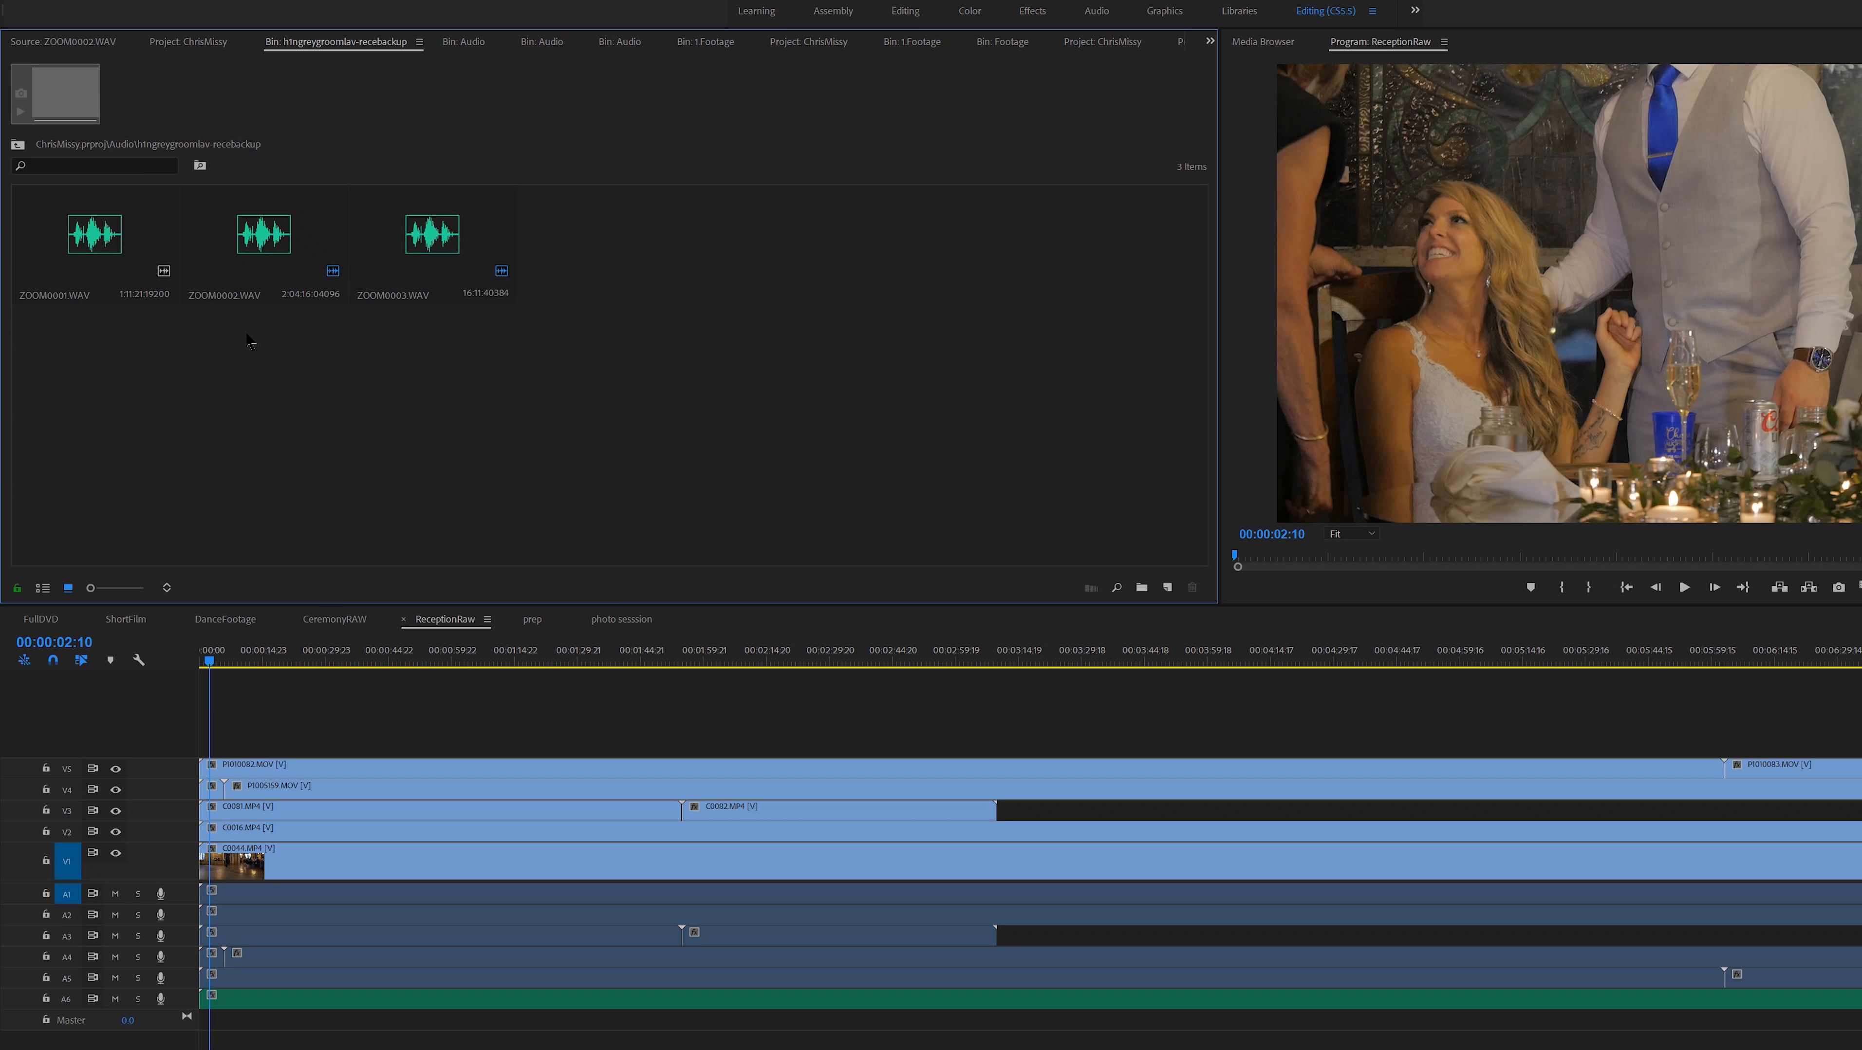
{"action": "left_click", "coordinate": [16, 145]}
{"action": "double_click", "coordinate": [396, 238]}
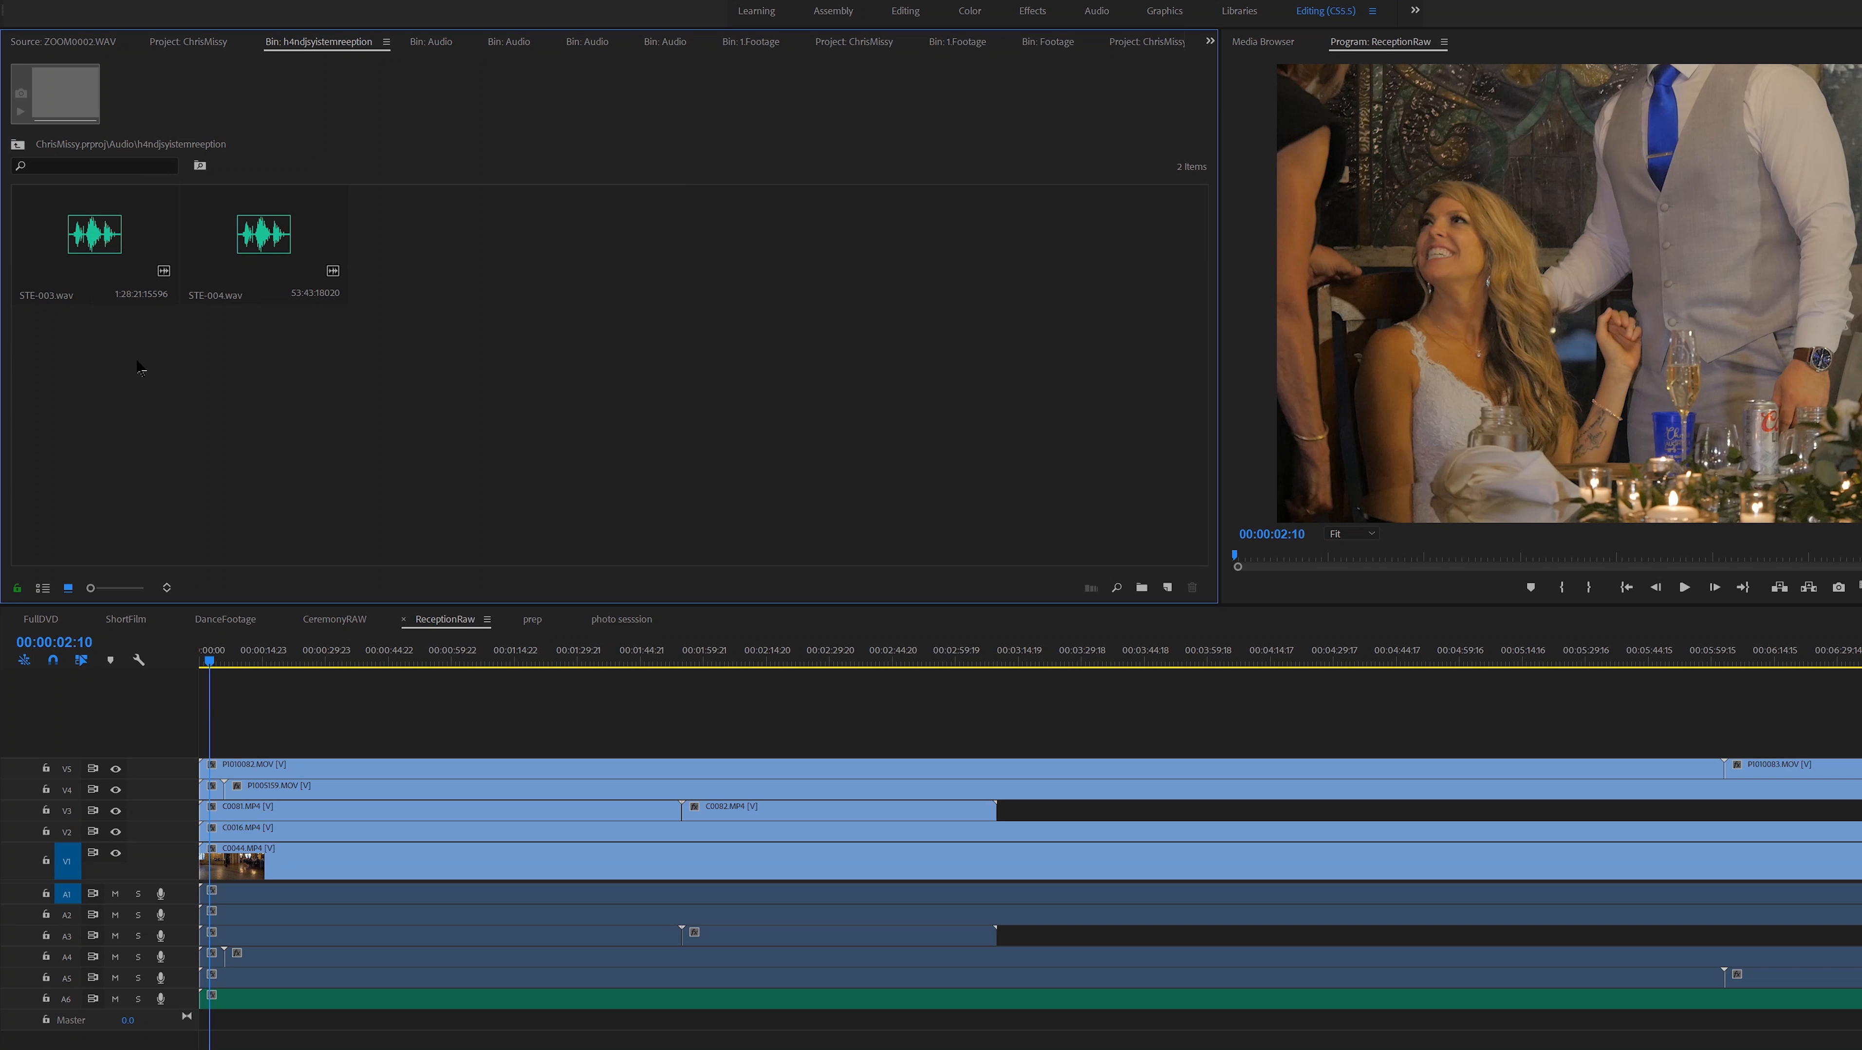
{"action": "left_click_drag", "start_coordinate": [78, 350], "coordinate": [331, 233]}
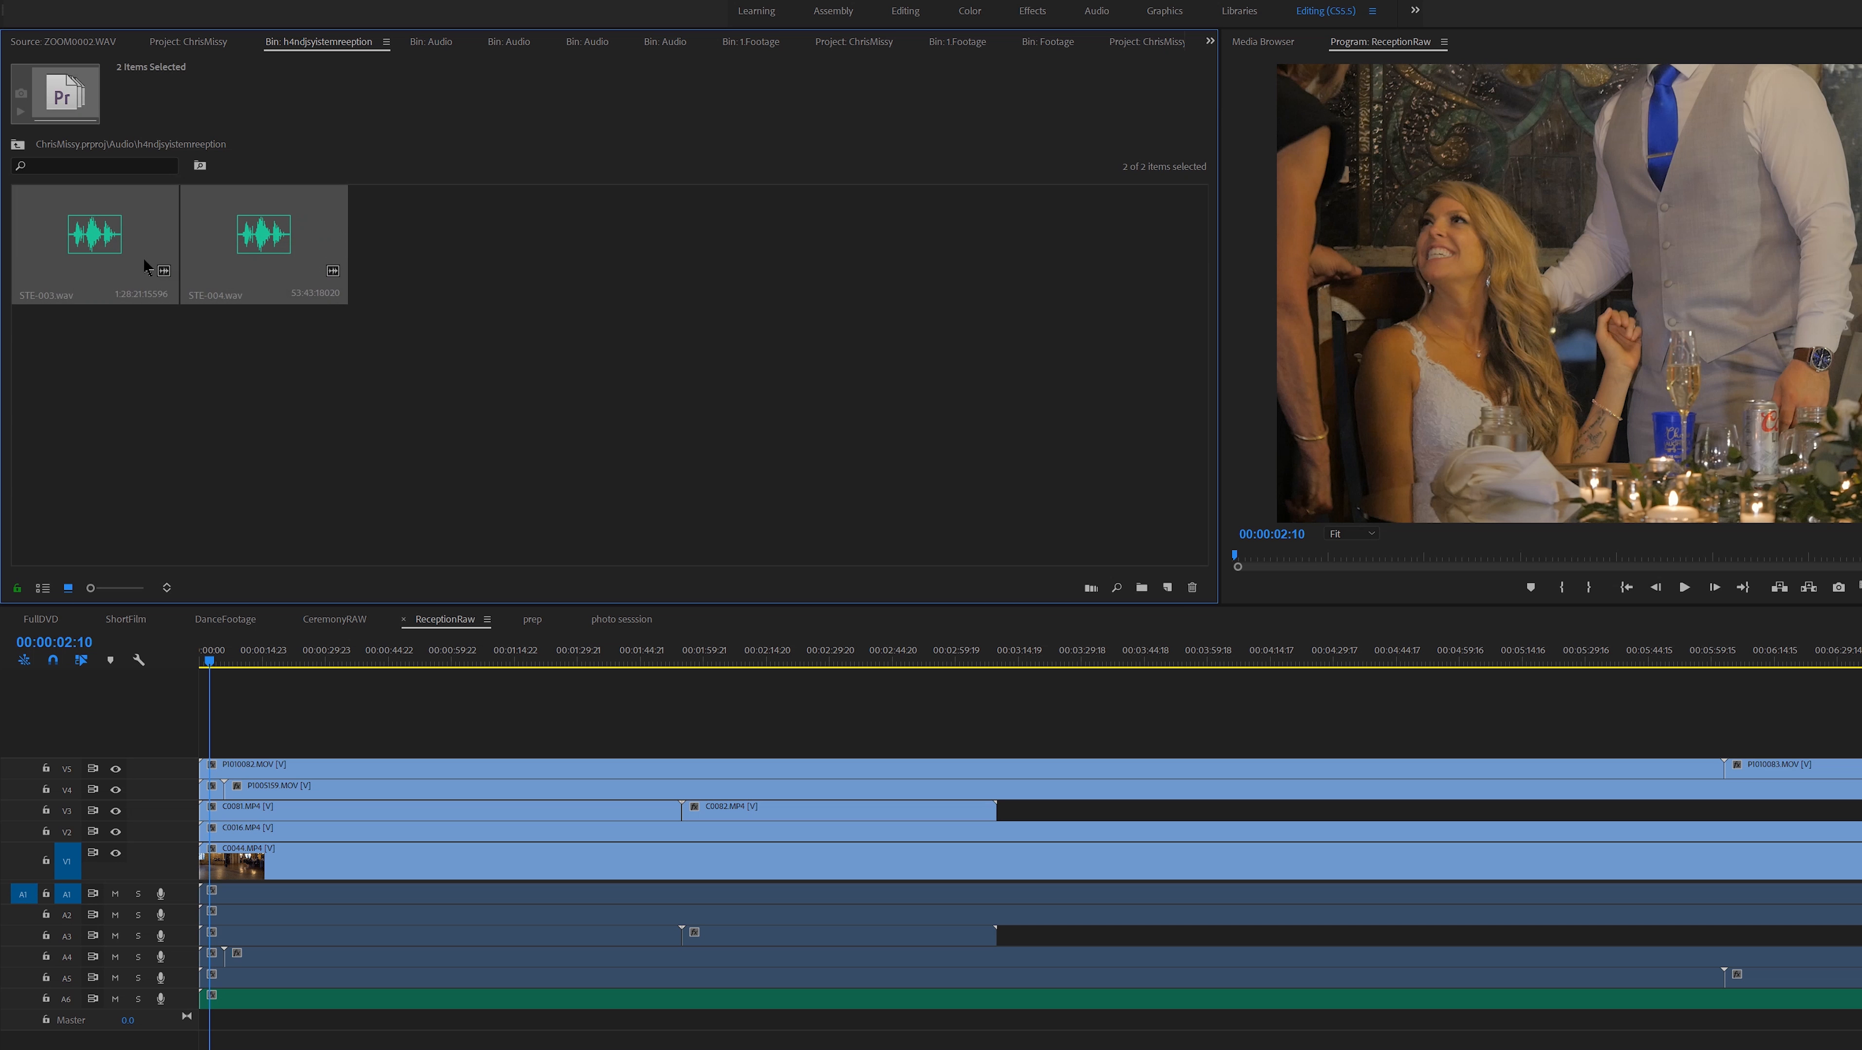
{"action": "left_click_drag", "start_coordinate": [147, 261], "coordinate": [183, 1043]}
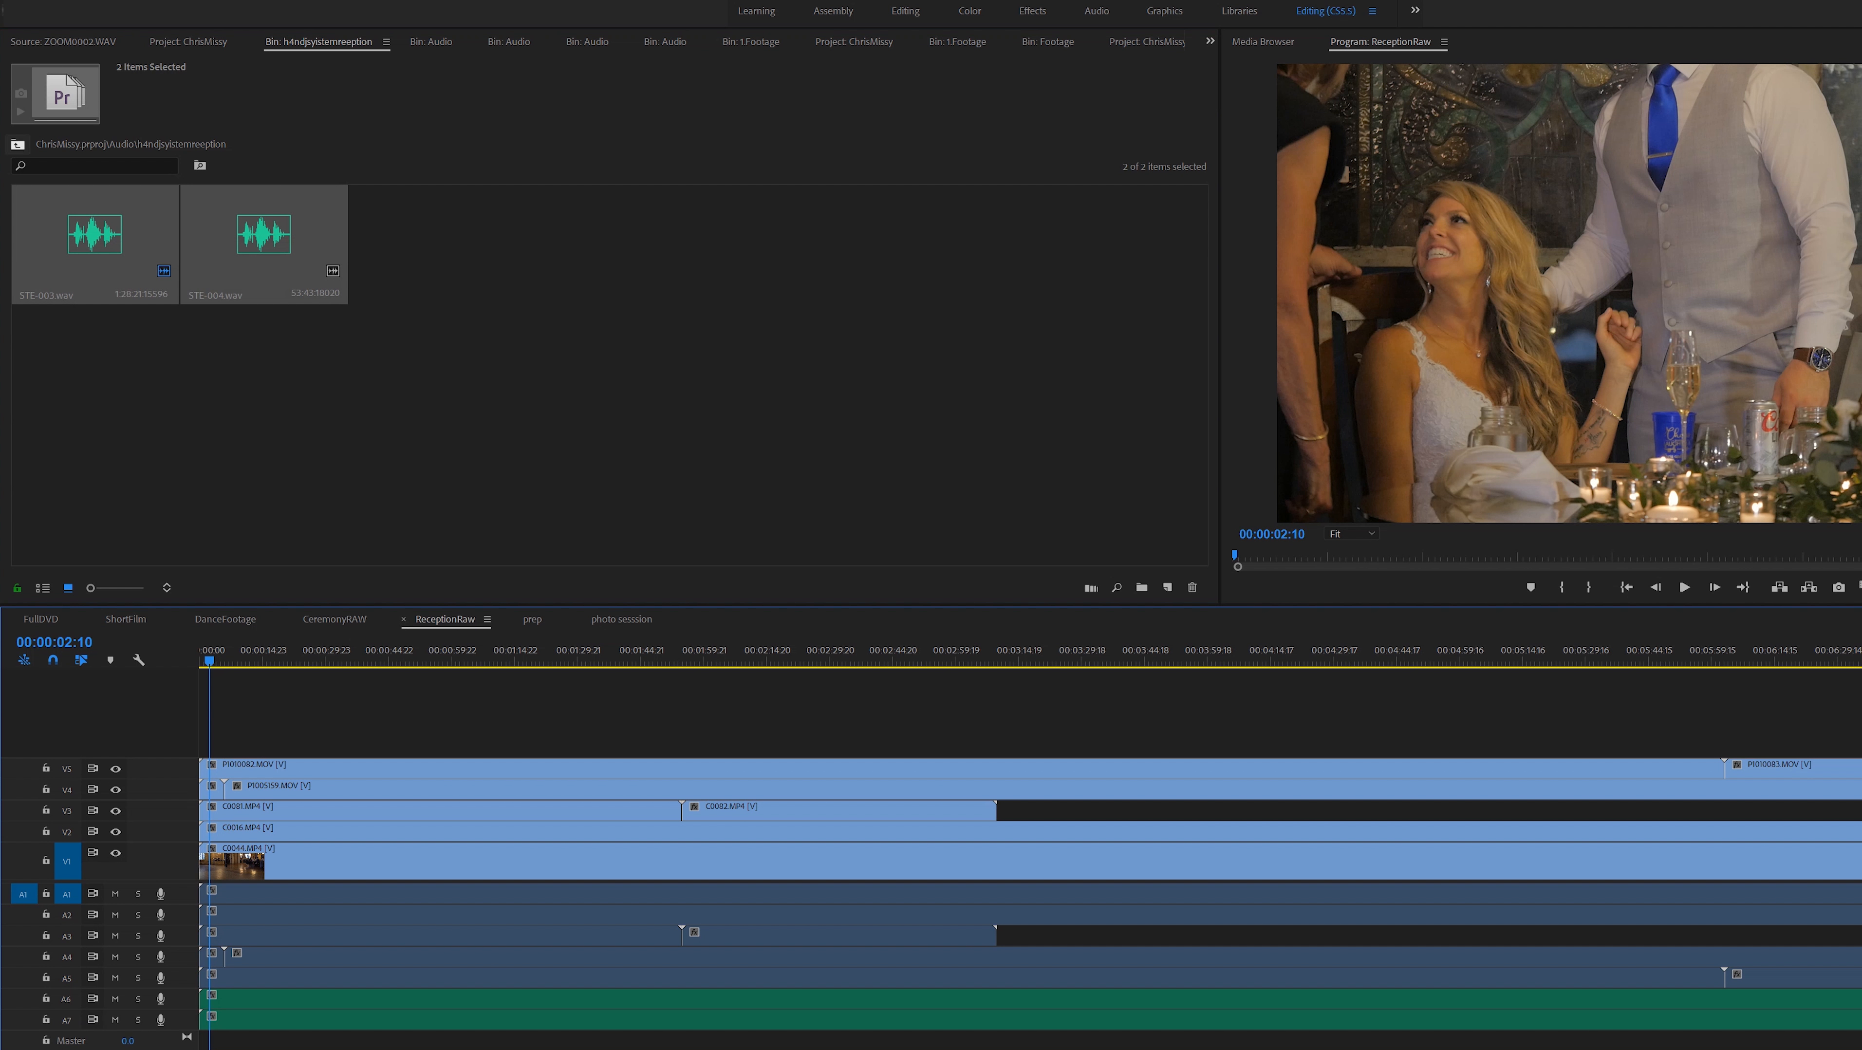
- Import P1005133.MOV from the 1.Footage folder on disk and stack it on track V6 from the start of ReceptionRaw
{"action": "left_click", "coordinate": [16, 144]}
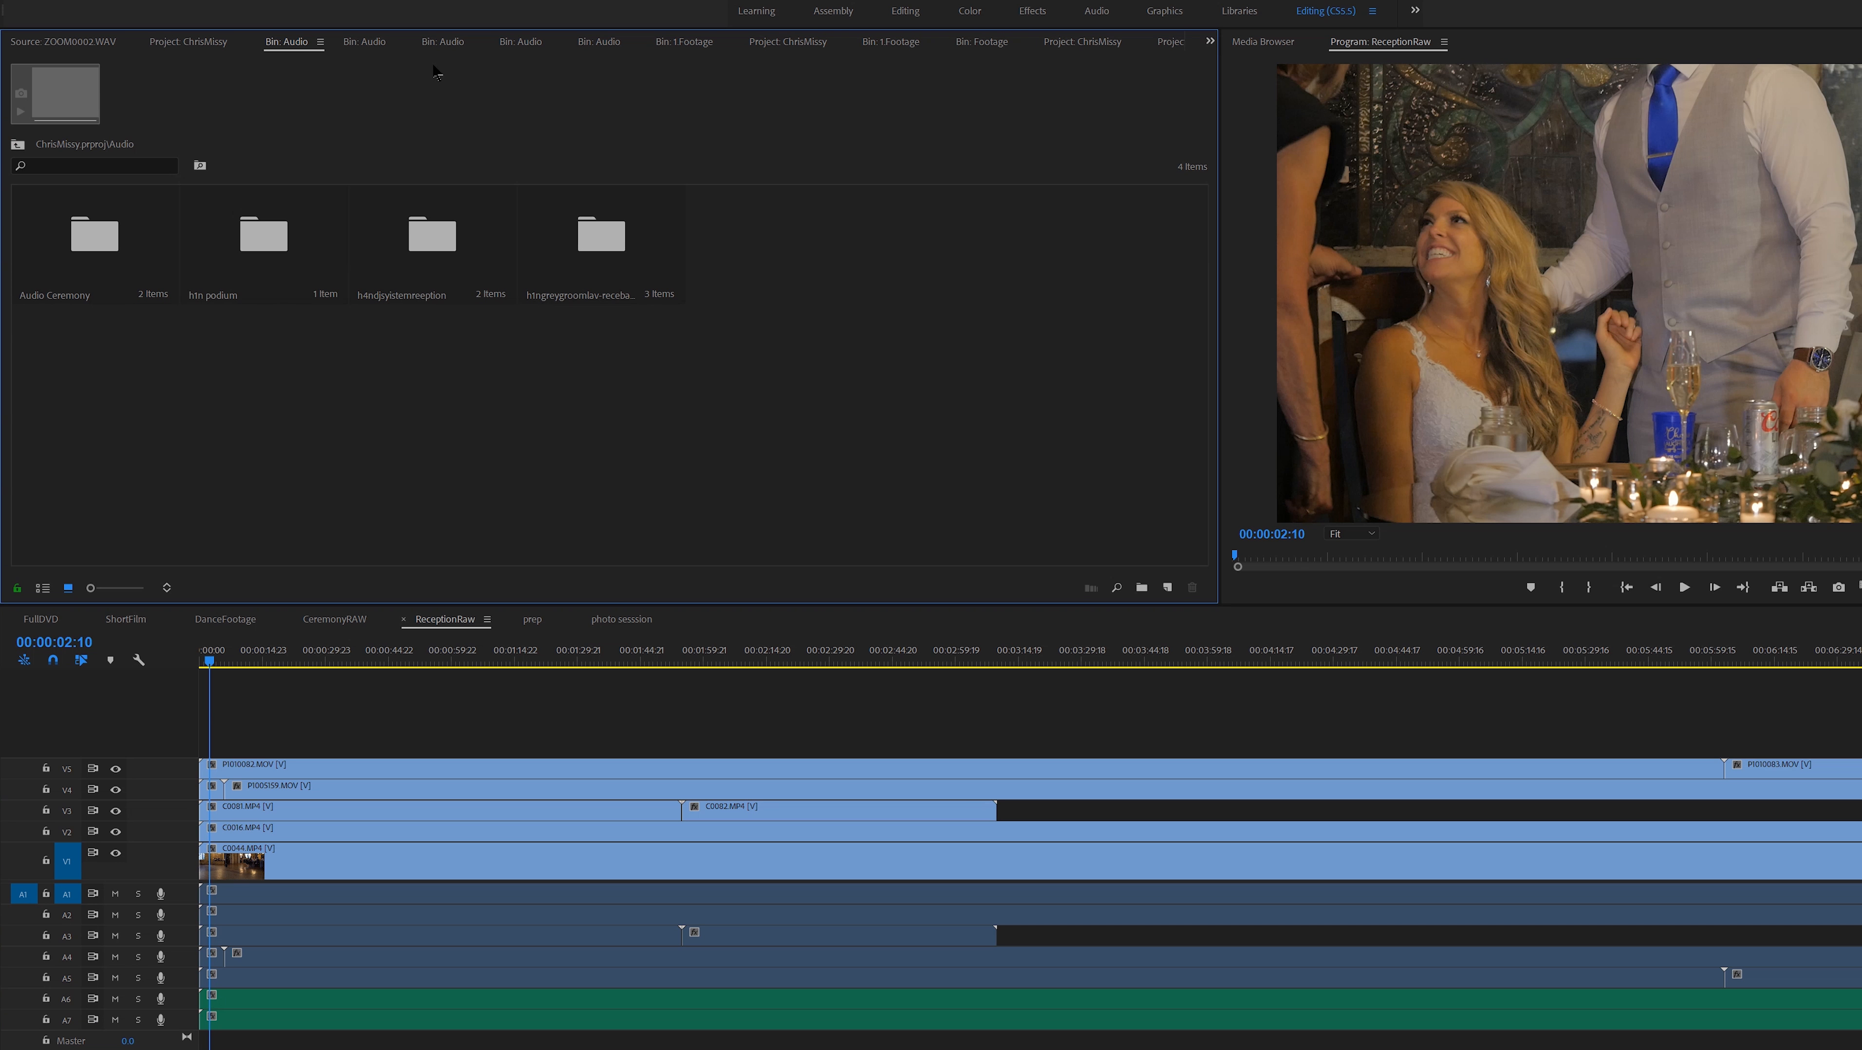
{"action": "left_click", "coordinate": [683, 42]}
{"action": "scroll", "coordinate": [397, 212], "scroll_direction": "down", "scroll_amount": 1}
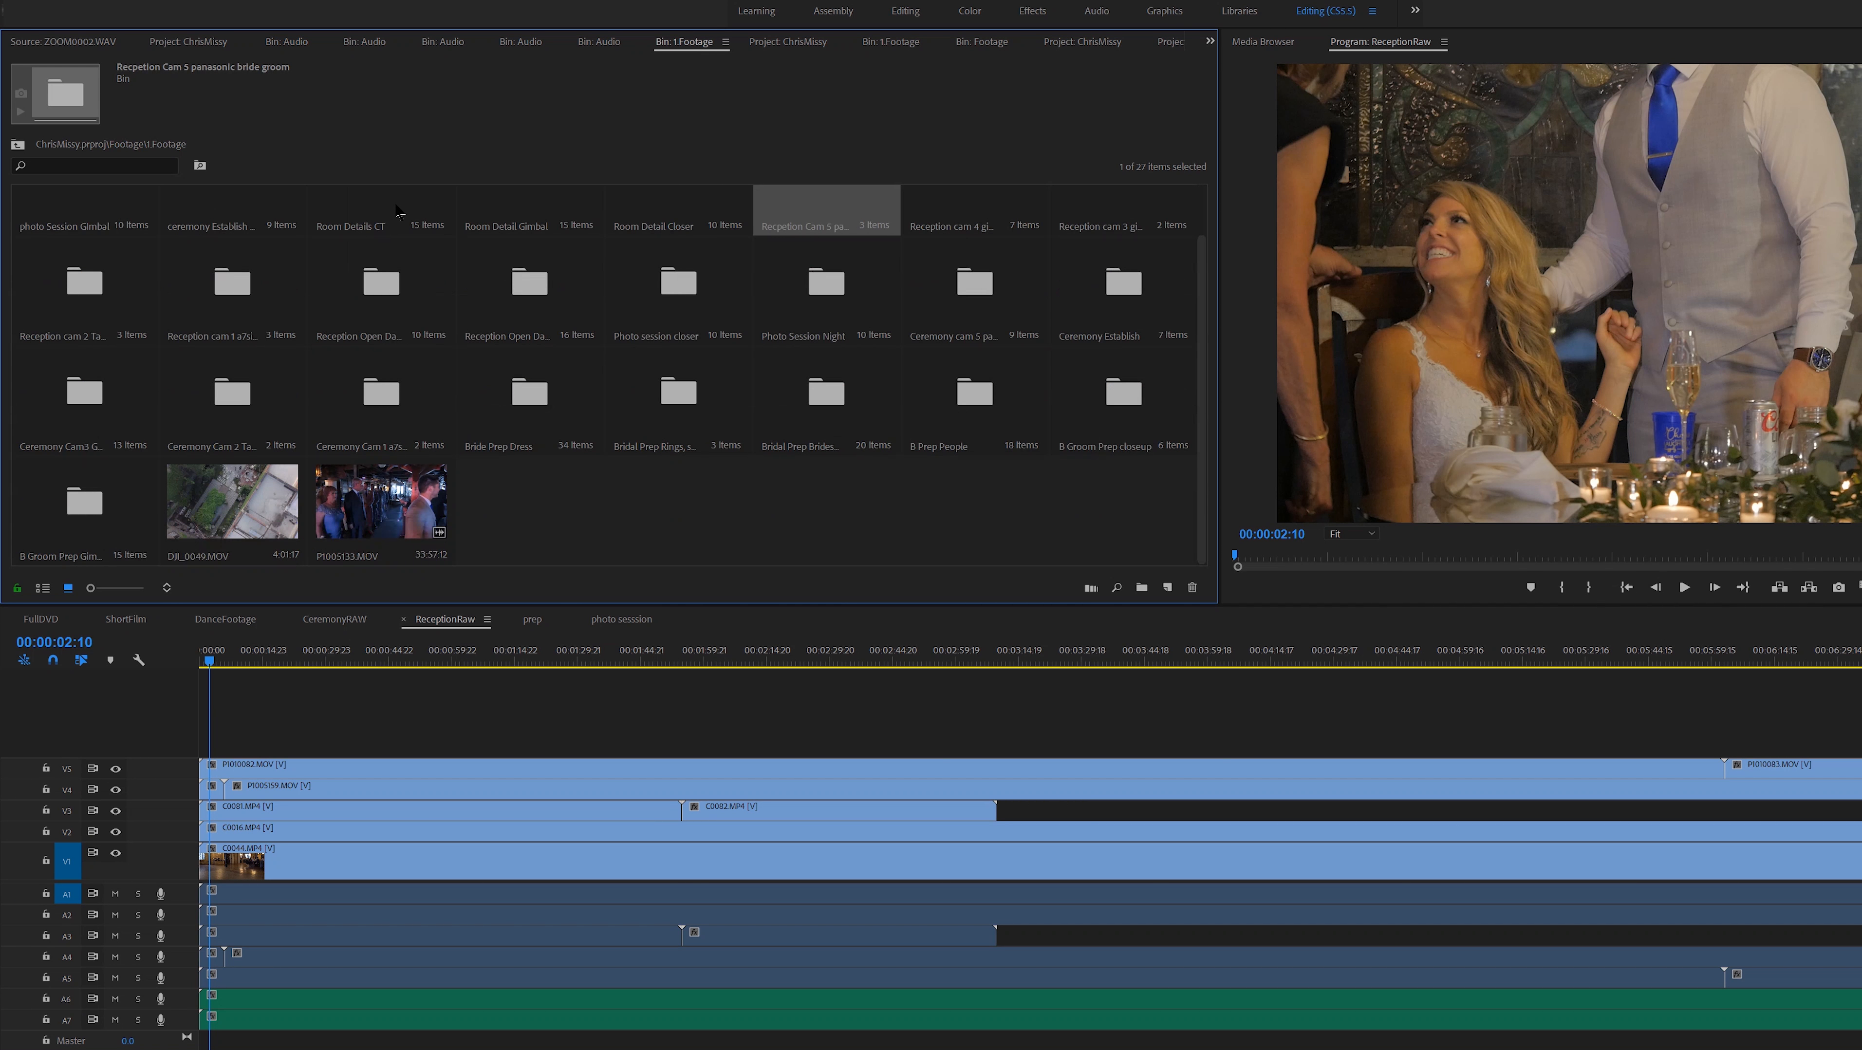
{"action": "scroll", "coordinate": [397, 212], "scroll_direction": "up", "scroll_amount": 1}
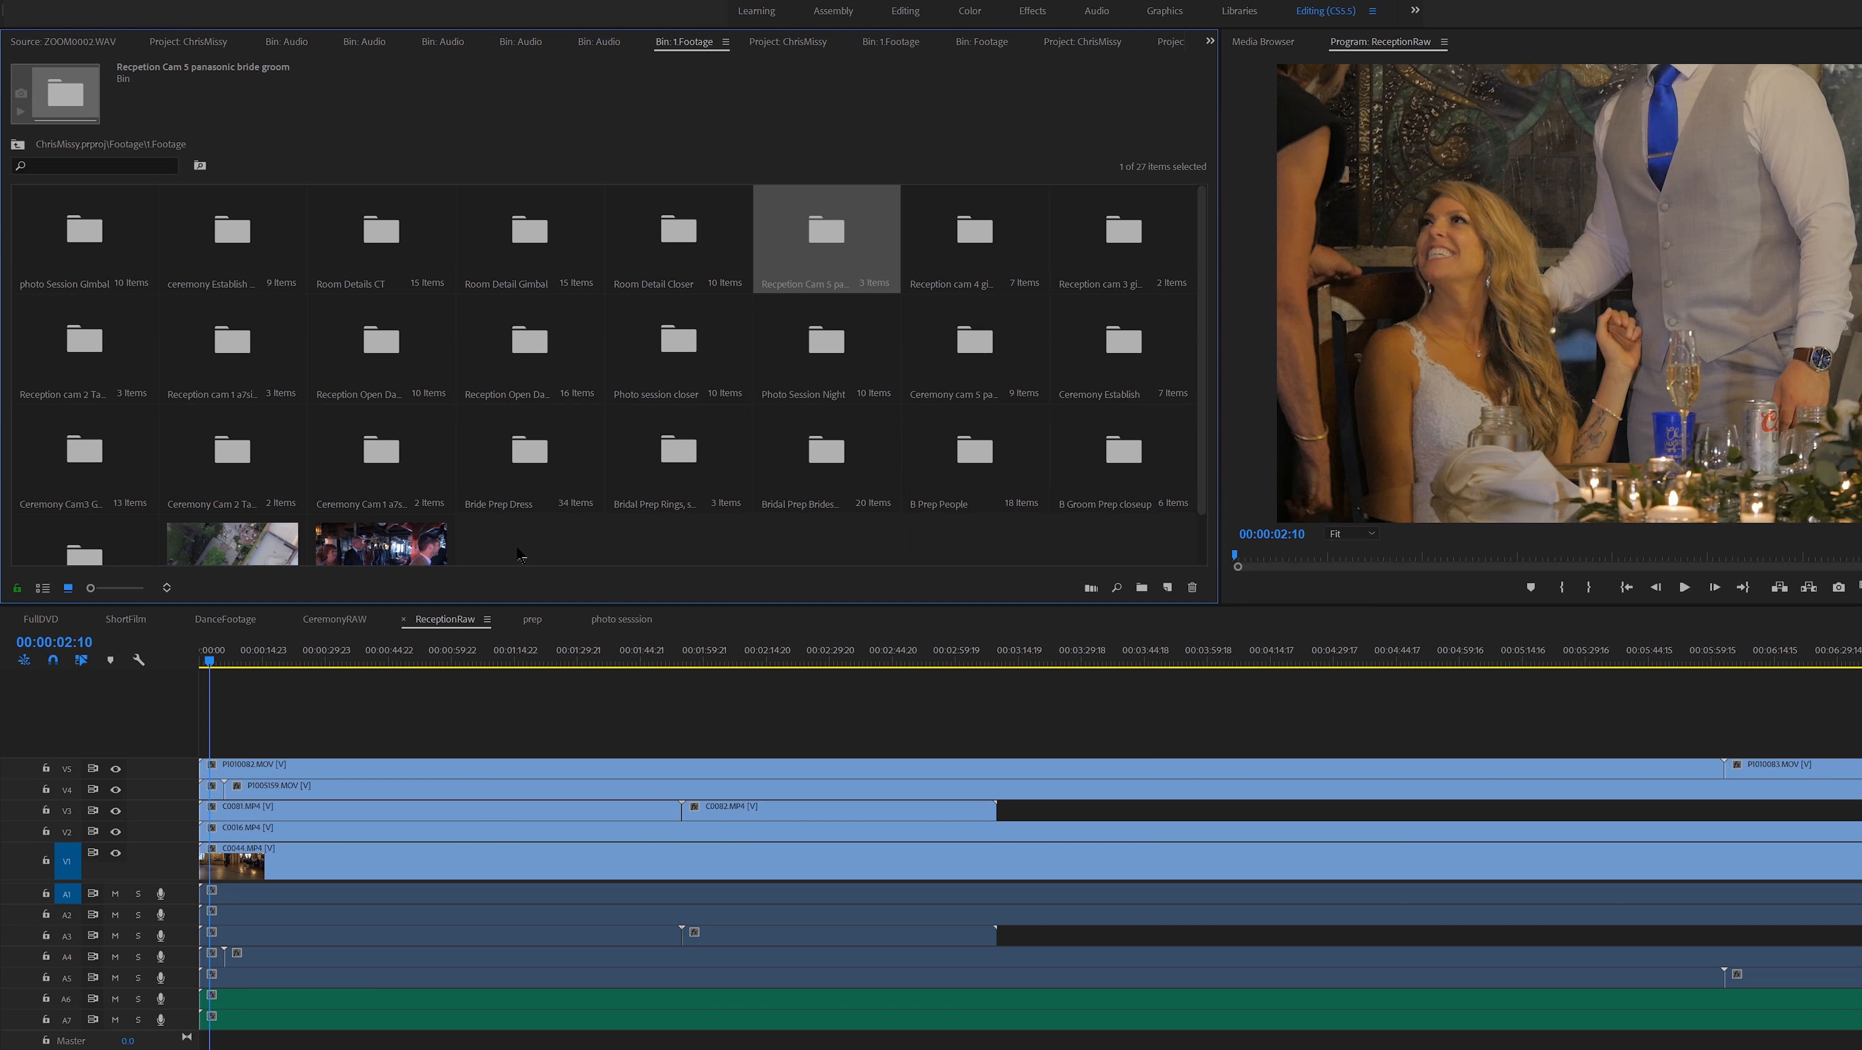
{"action": "left_click", "coordinate": [1264, 42]}
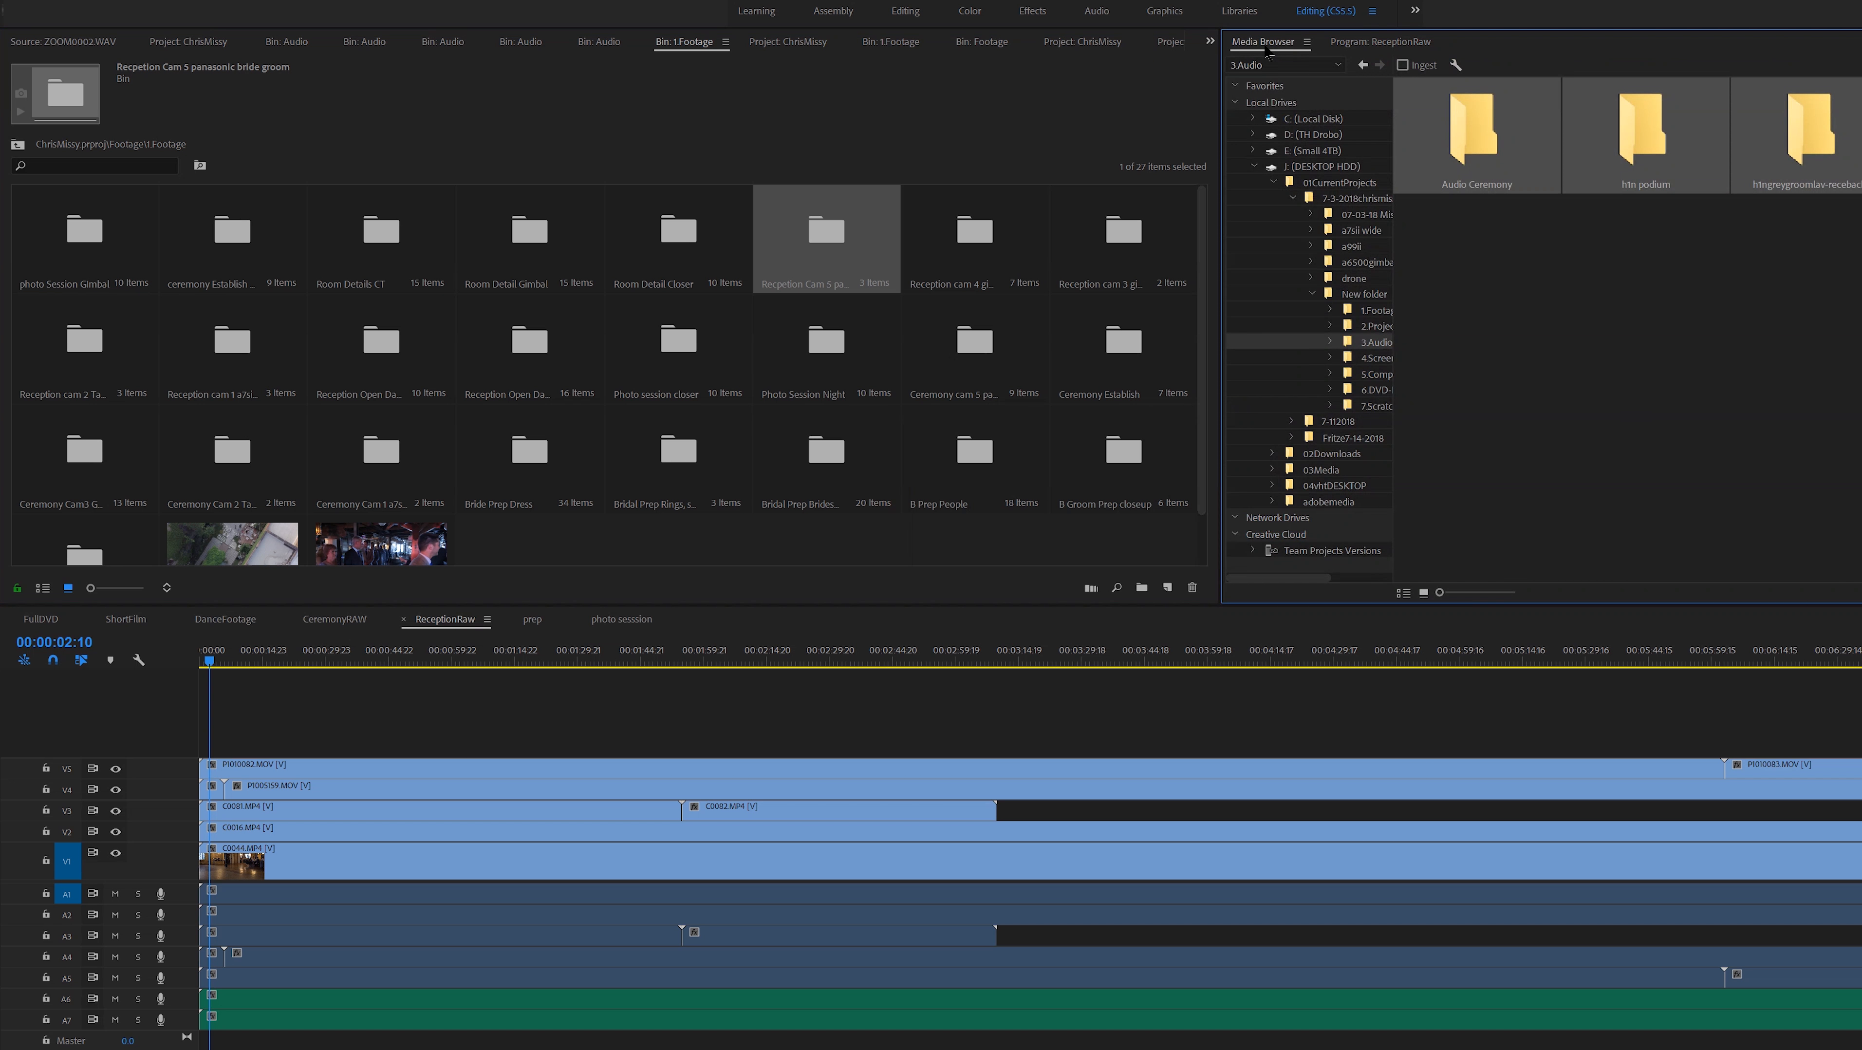
{"action": "left_click", "coordinate": [1363, 65]}
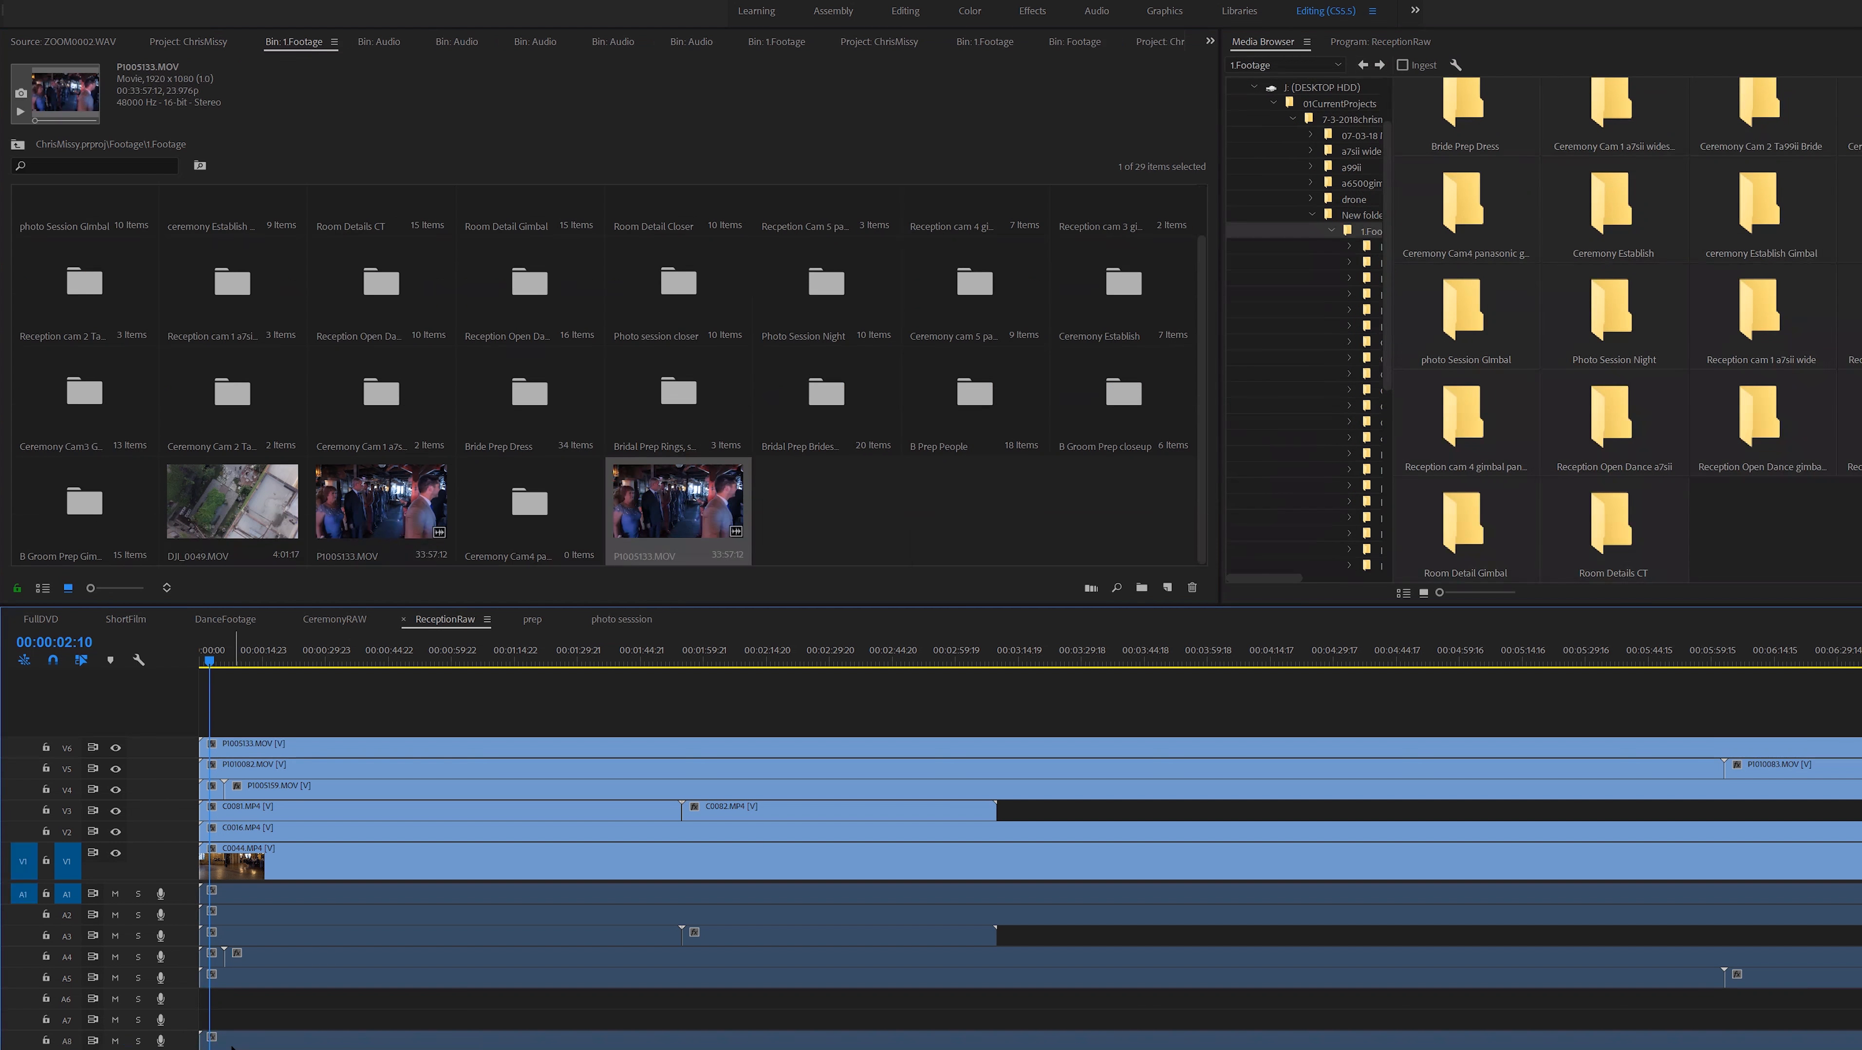
- Move the audio of P1005133.MOV up to track A6 and save the project
{"action": "left_click_drag", "start_coordinate": [229, 1037], "coordinate": [228, 999]}
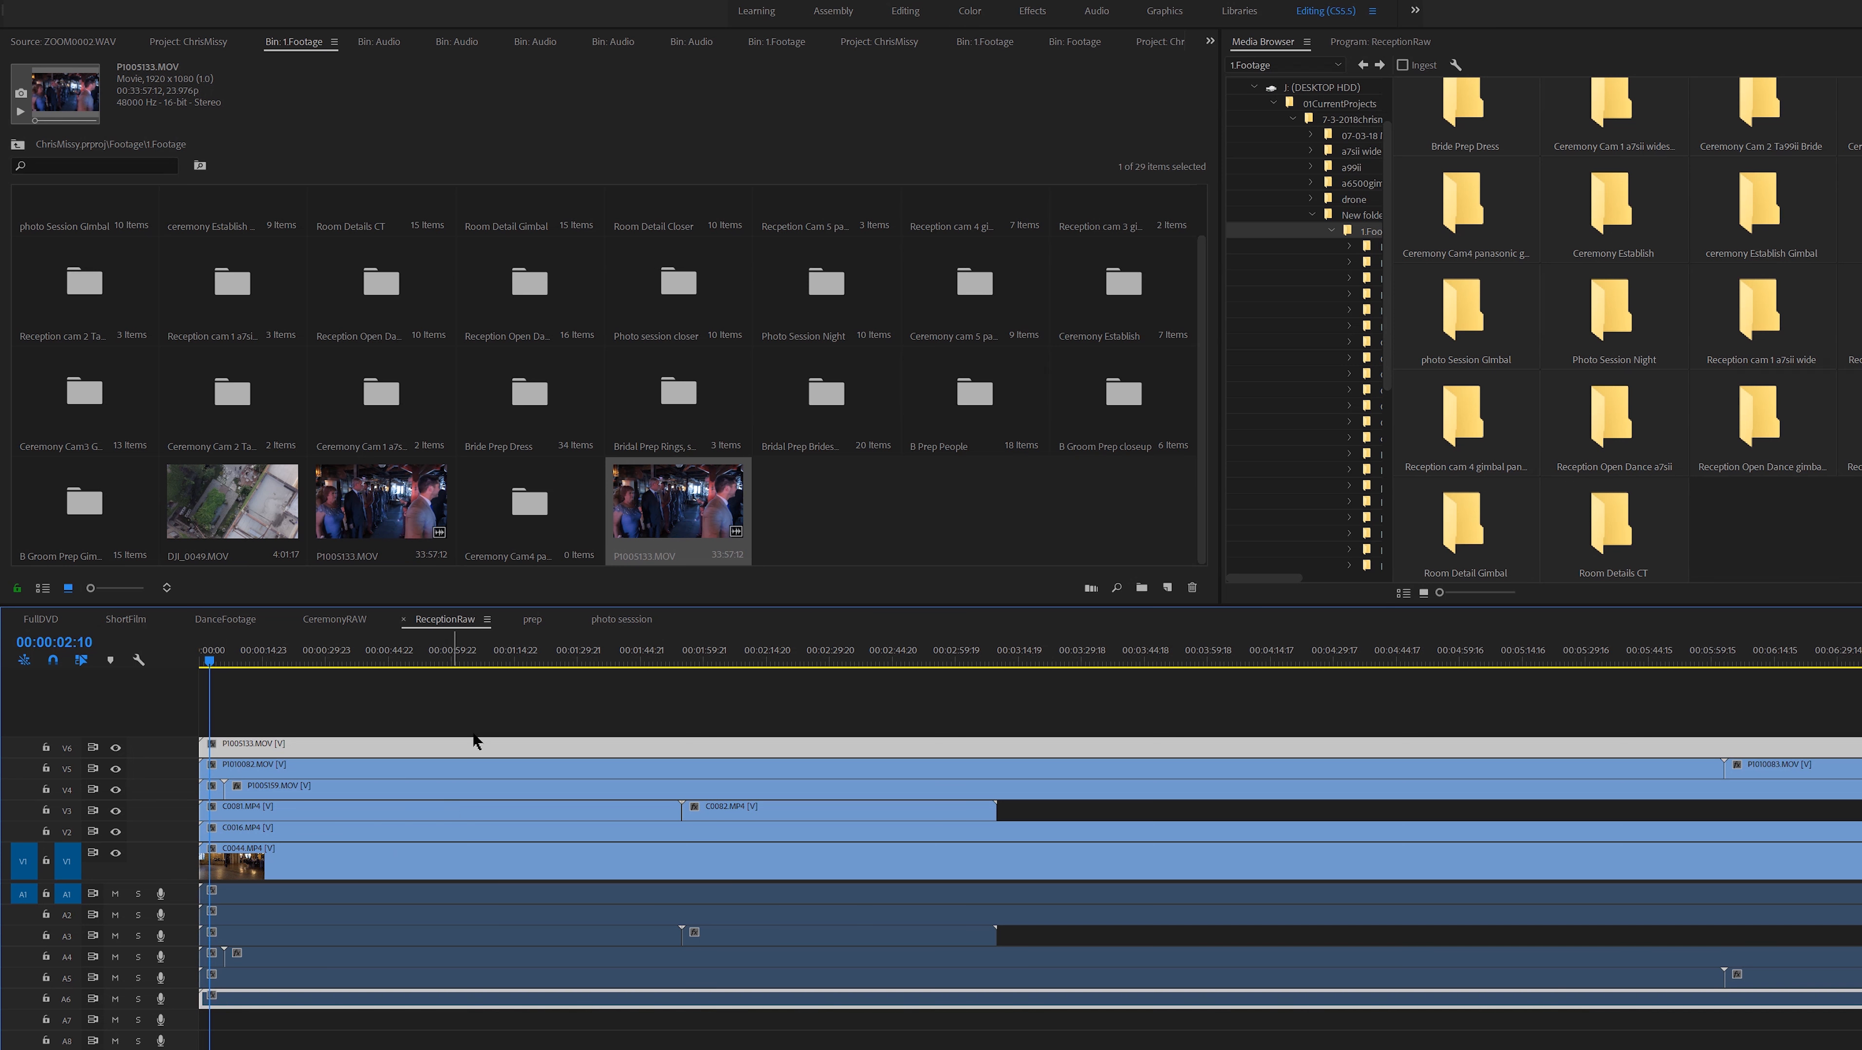
{"action": "left_click", "coordinate": [477, 717]}
{"action": "key", "text": "ctrl+s"}
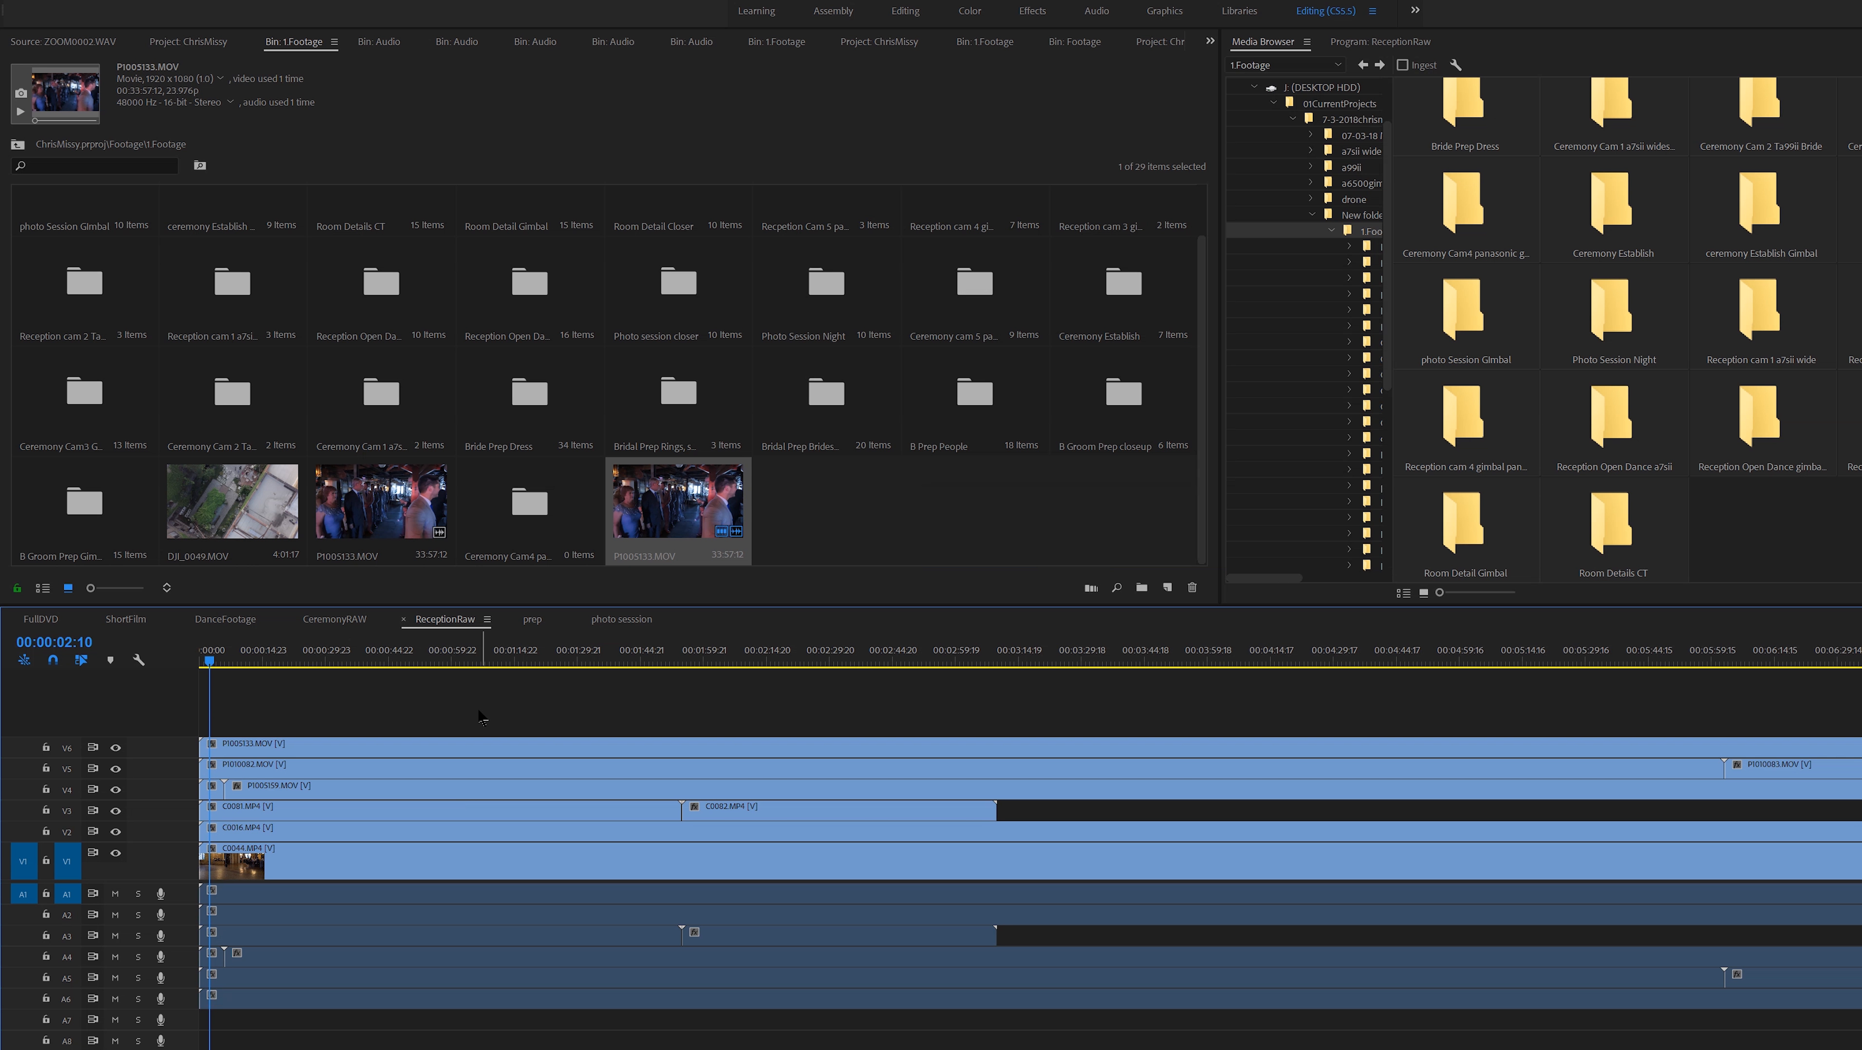
{"action": "left_click", "coordinate": [250, 899]}
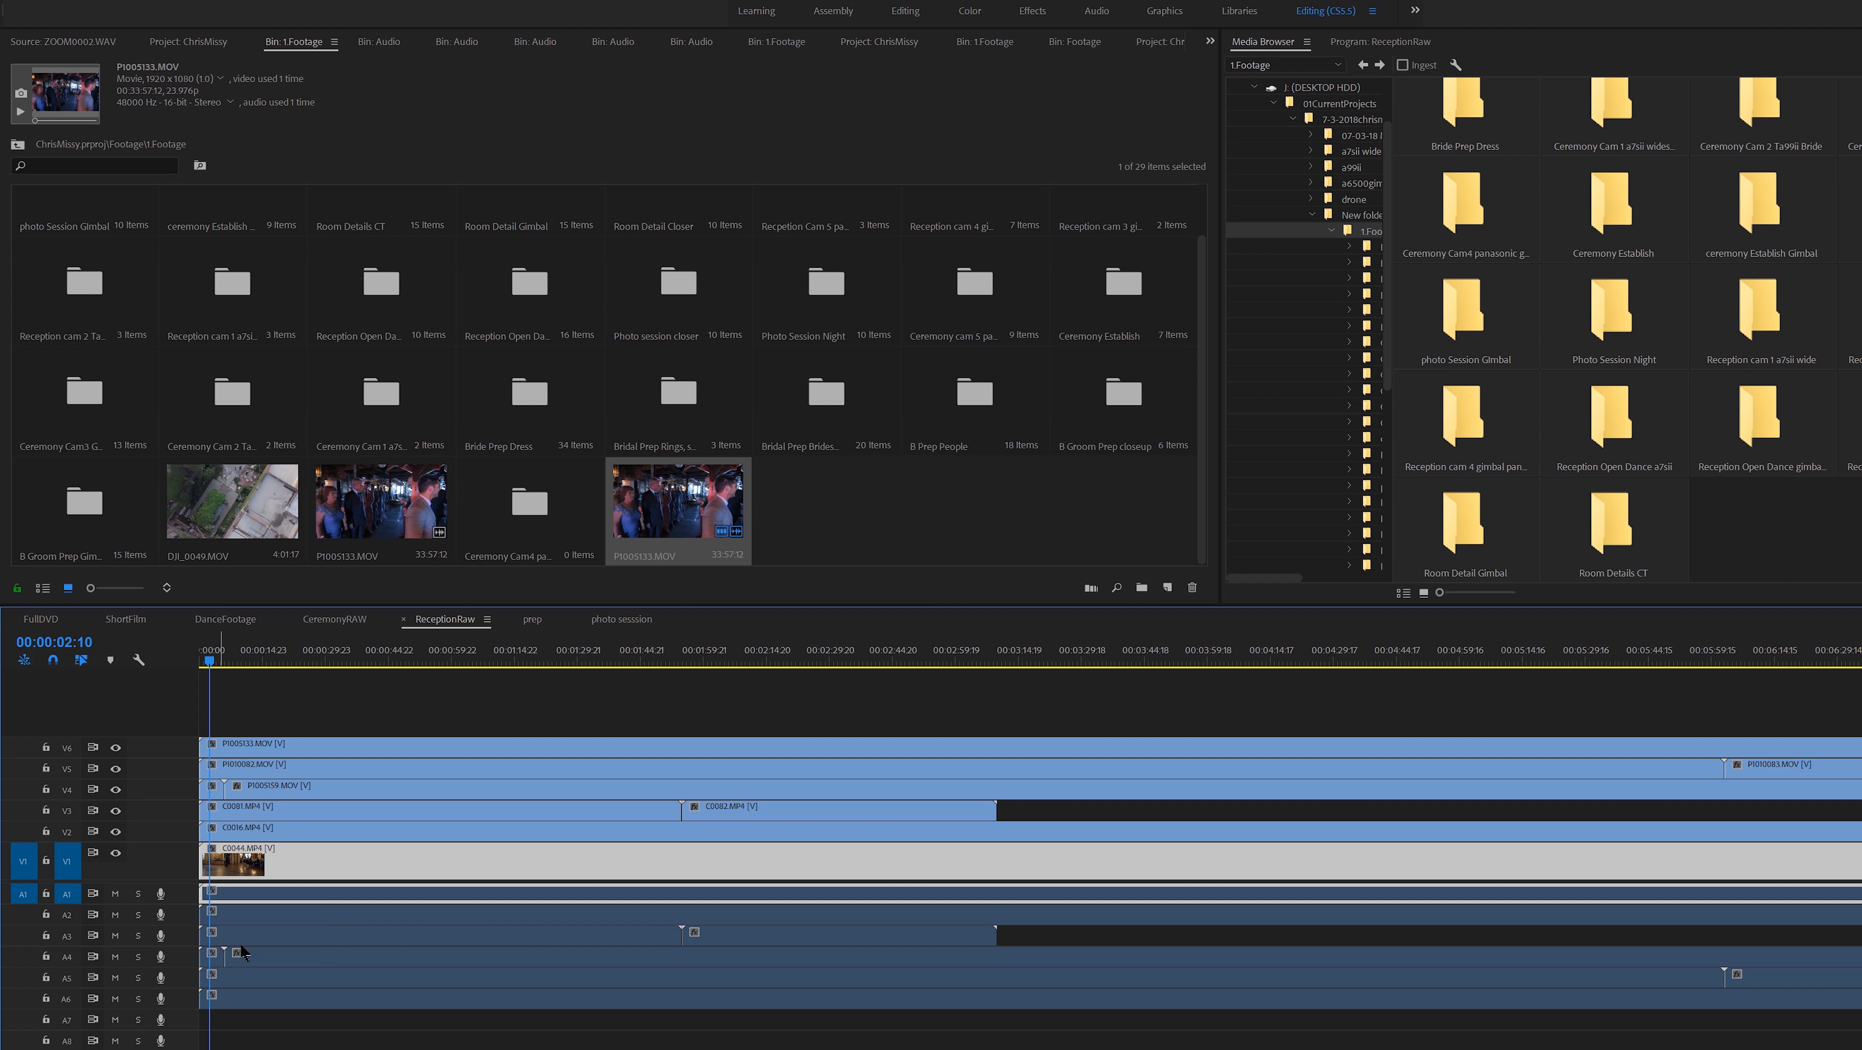
{"action": "left_click", "coordinate": [253, 943]}
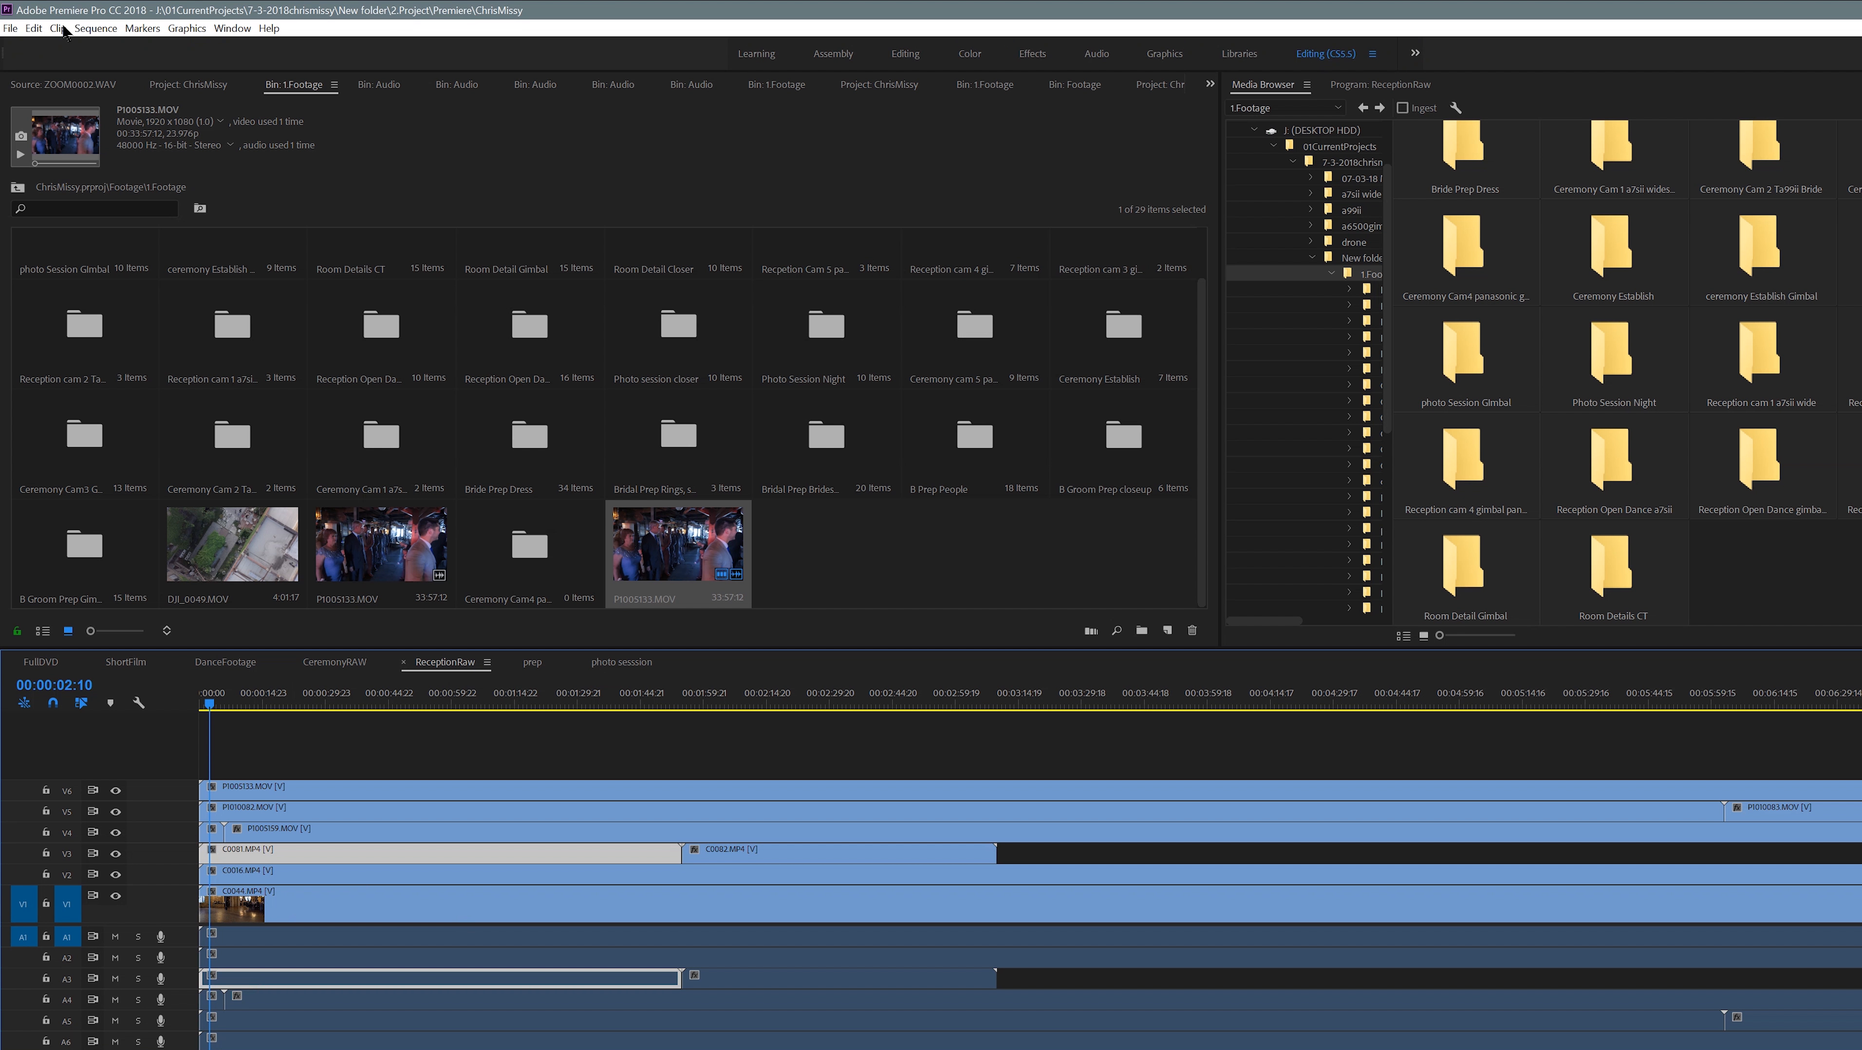
{"action": "left_click", "coordinate": [360, 768]}
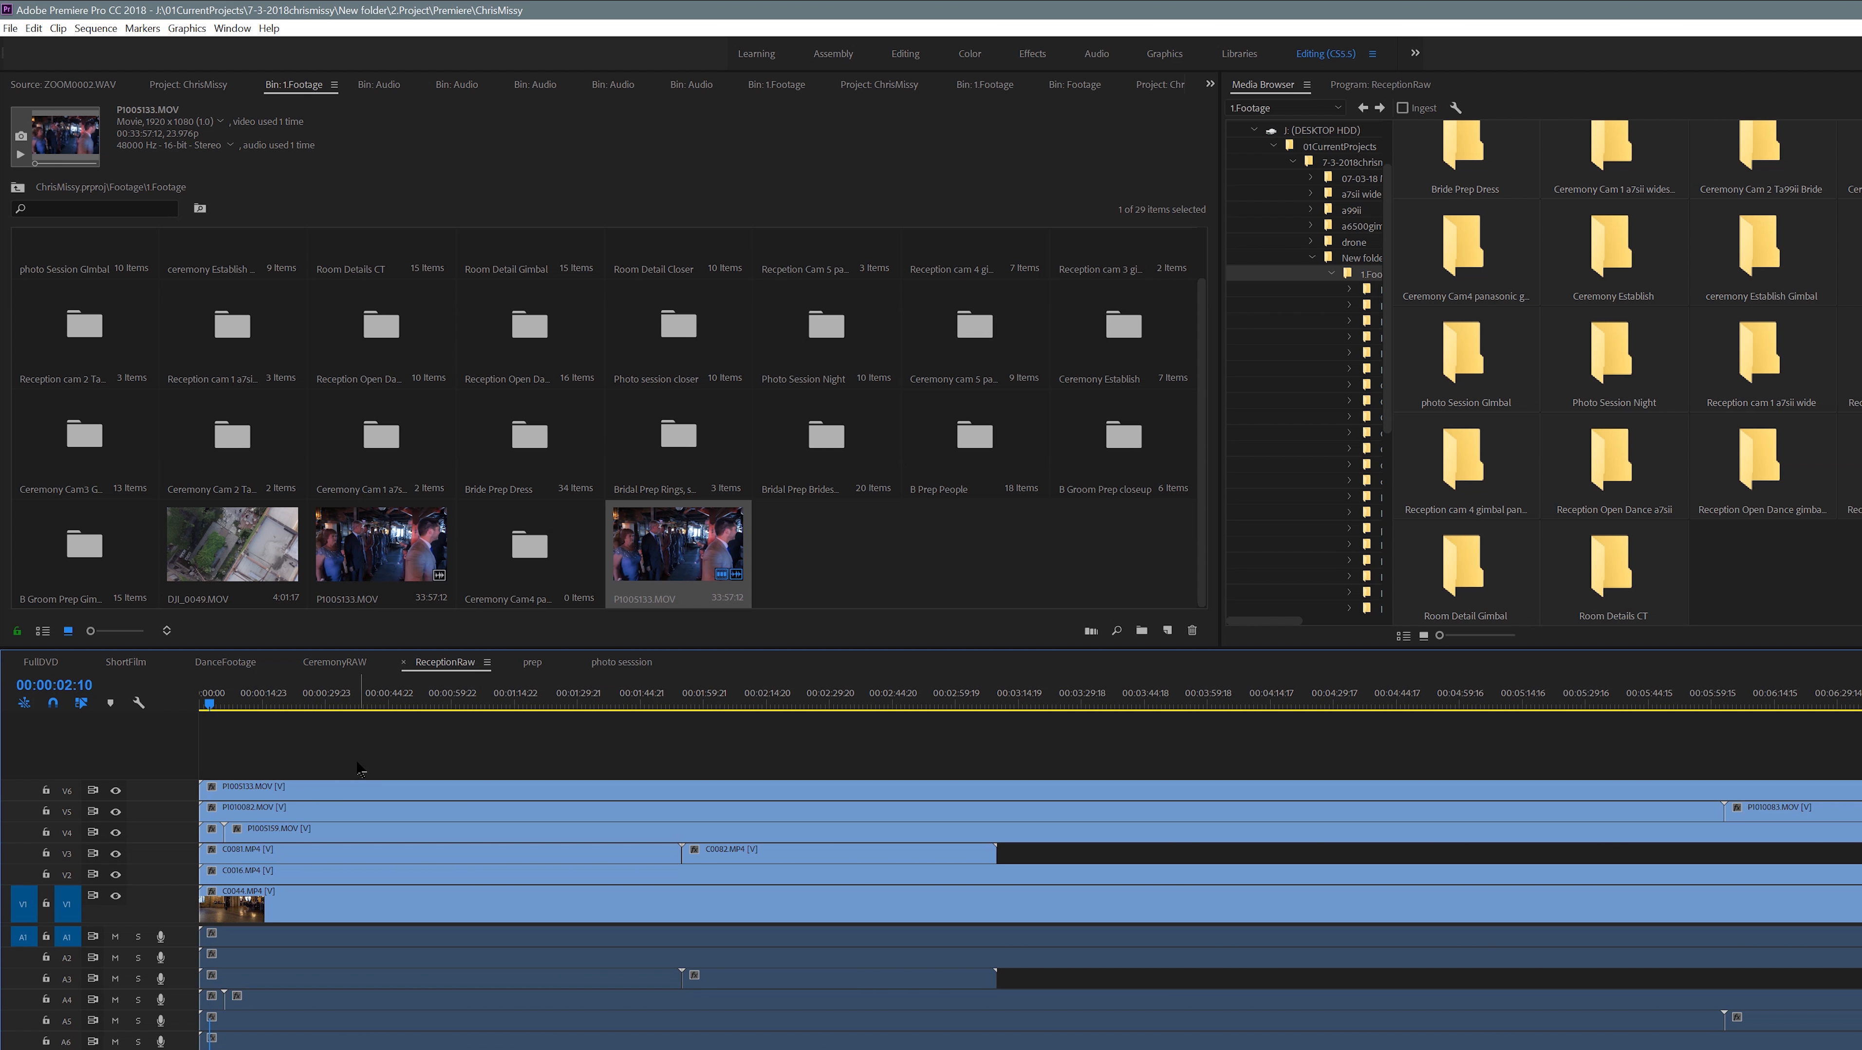
- Start a Final Cut Pro XML export of the ReceptionRaw sequence and browse for a save location
{"action": "left_click", "coordinate": [7, 29]}
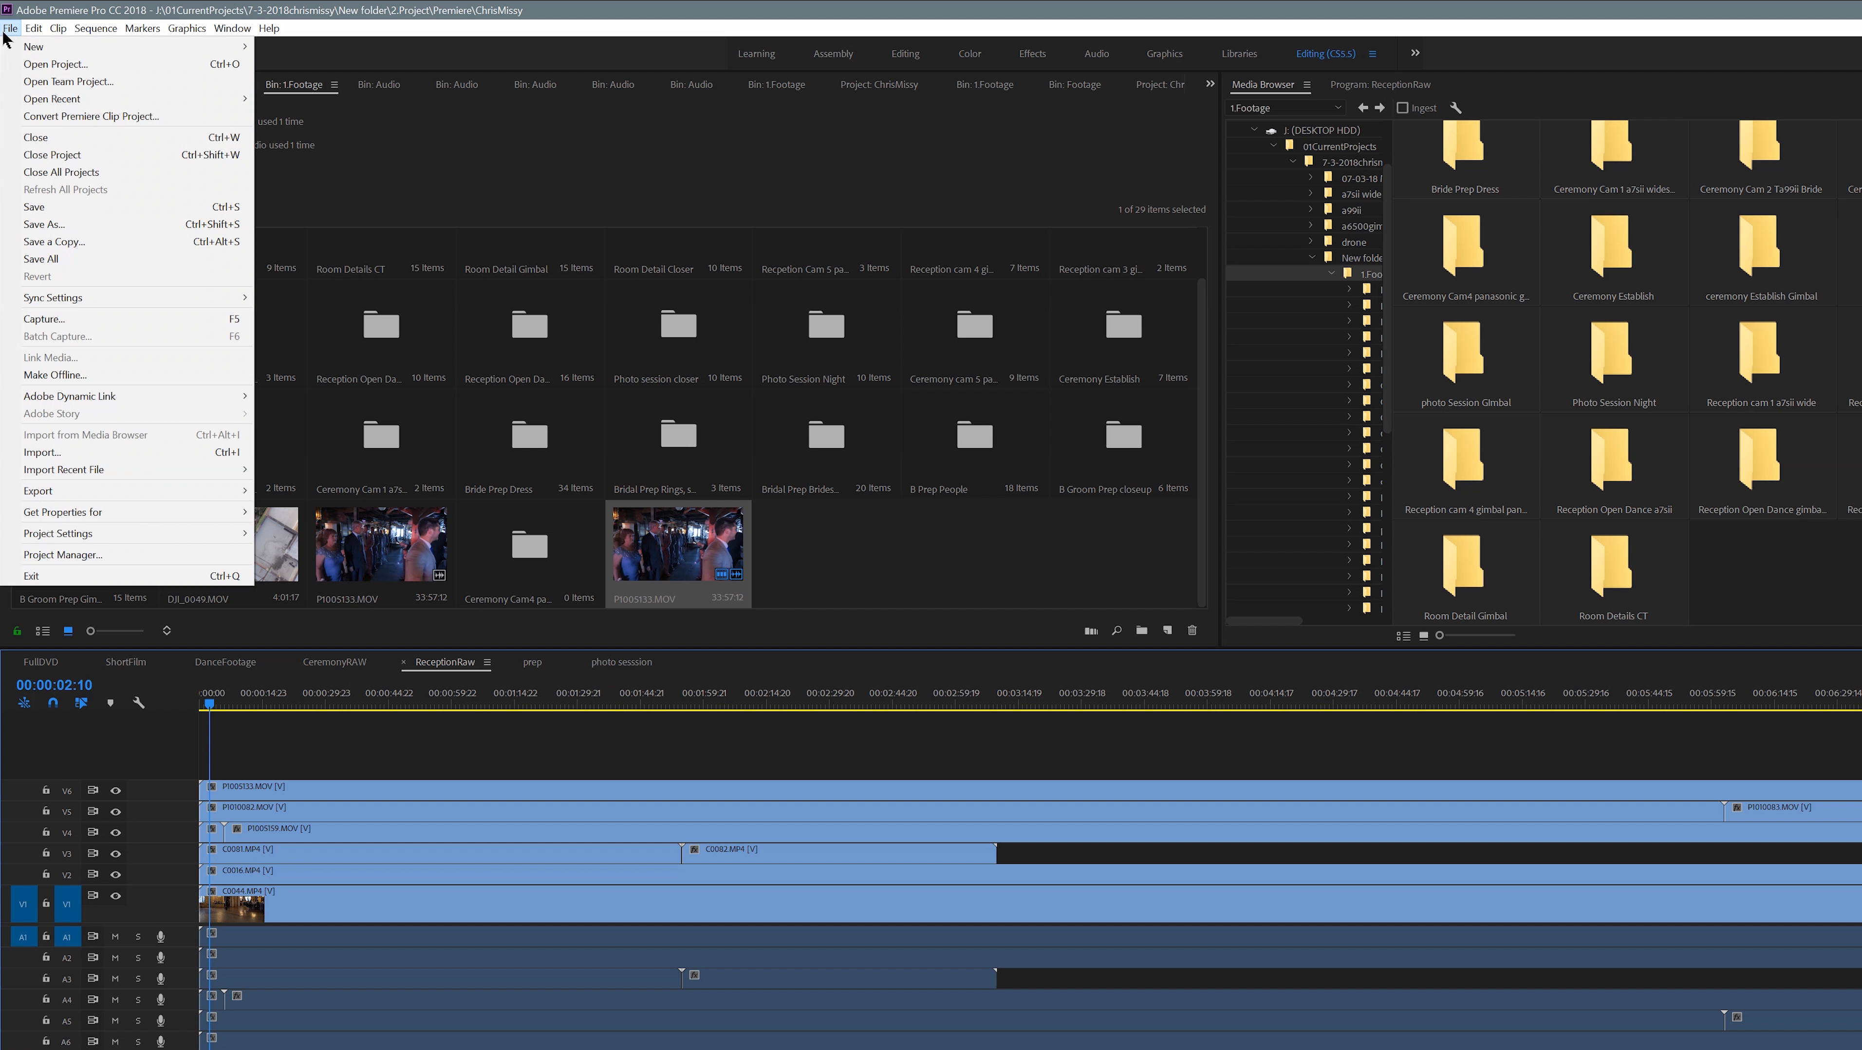
{"action": "mouse_move", "coordinate": [32, 494]}
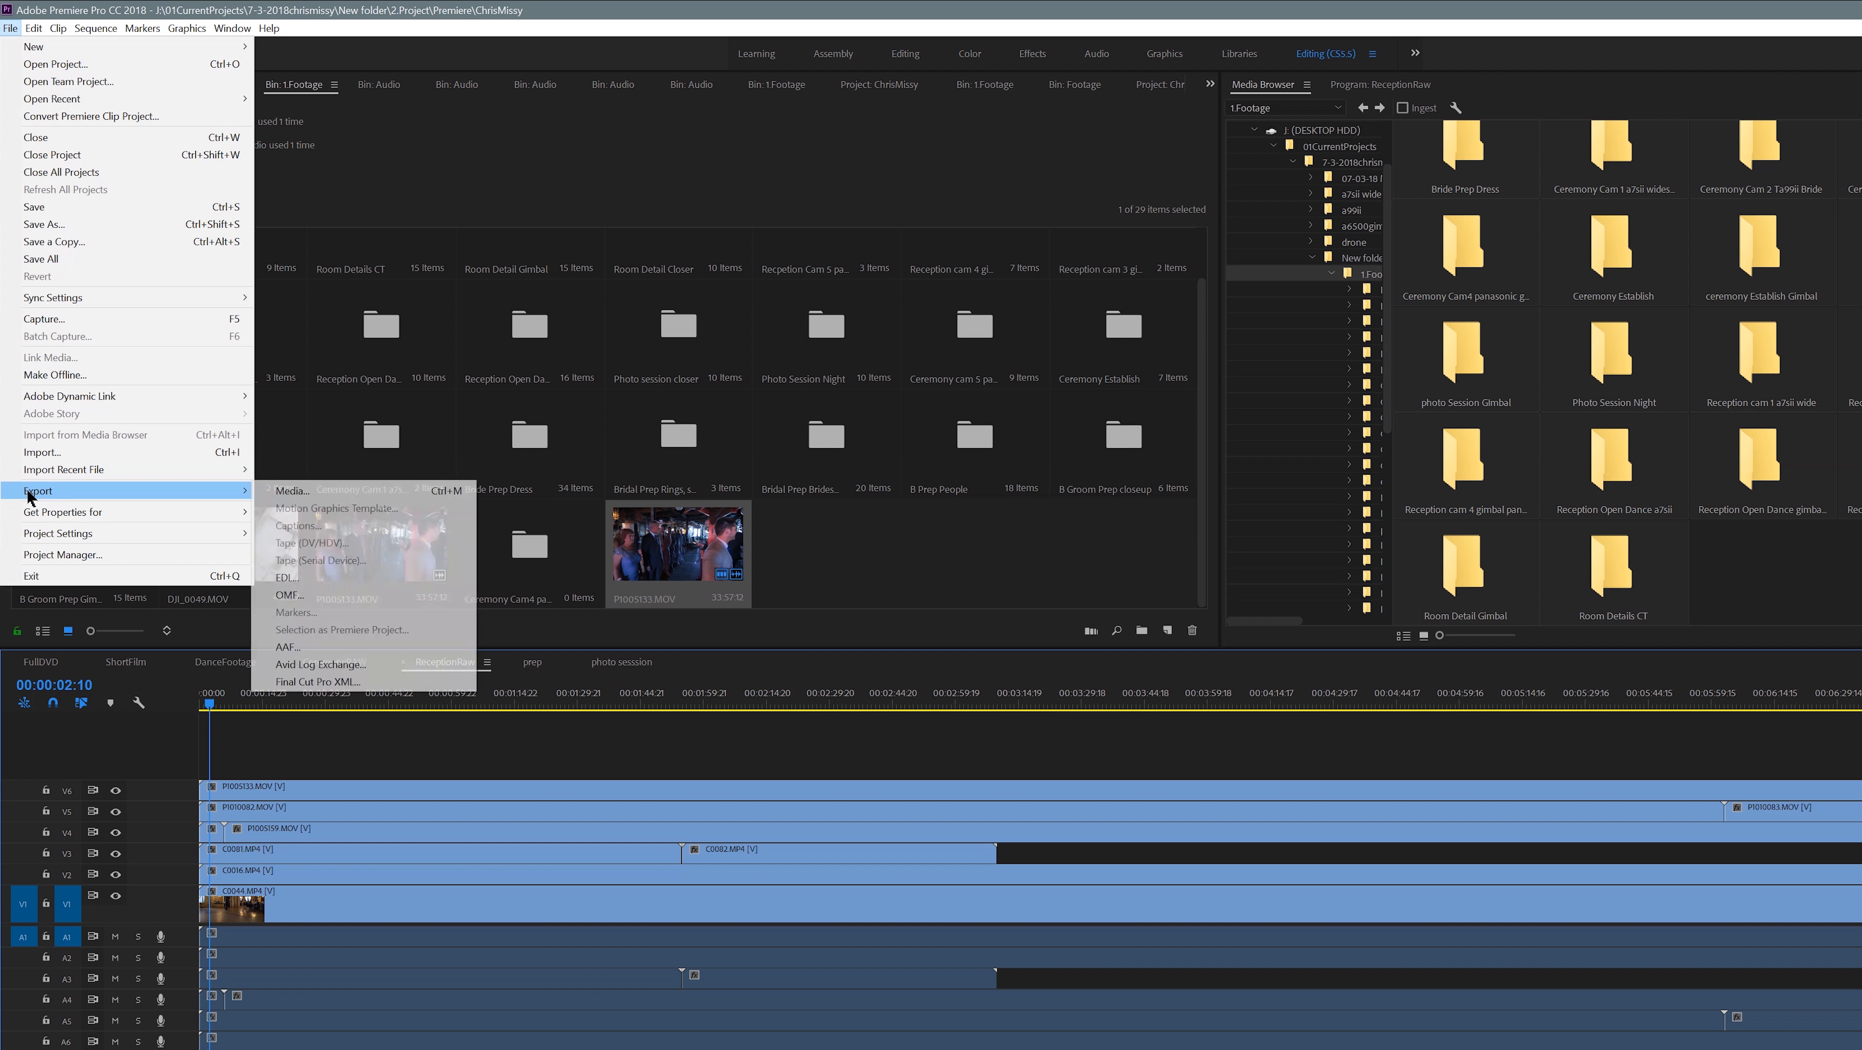
{"action": "left_click", "coordinate": [380, 683]}
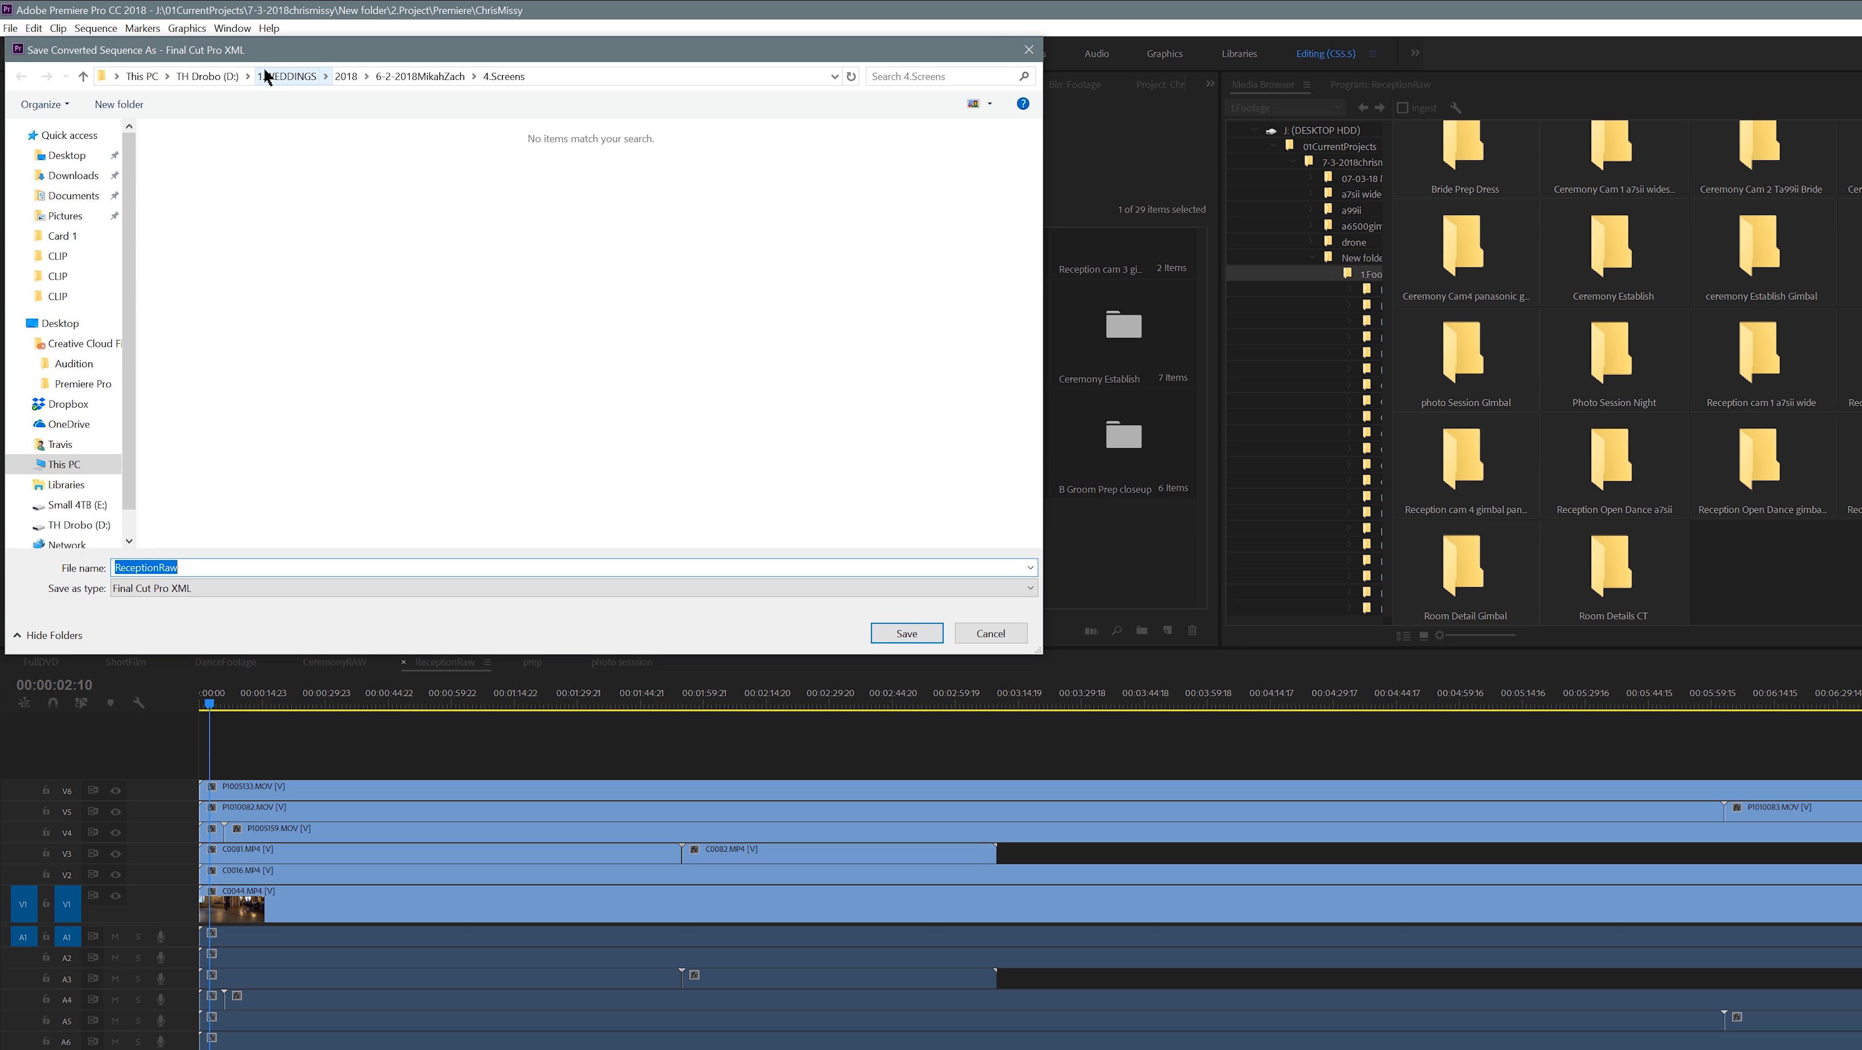
{"action": "left_click", "coordinate": [142, 77]}
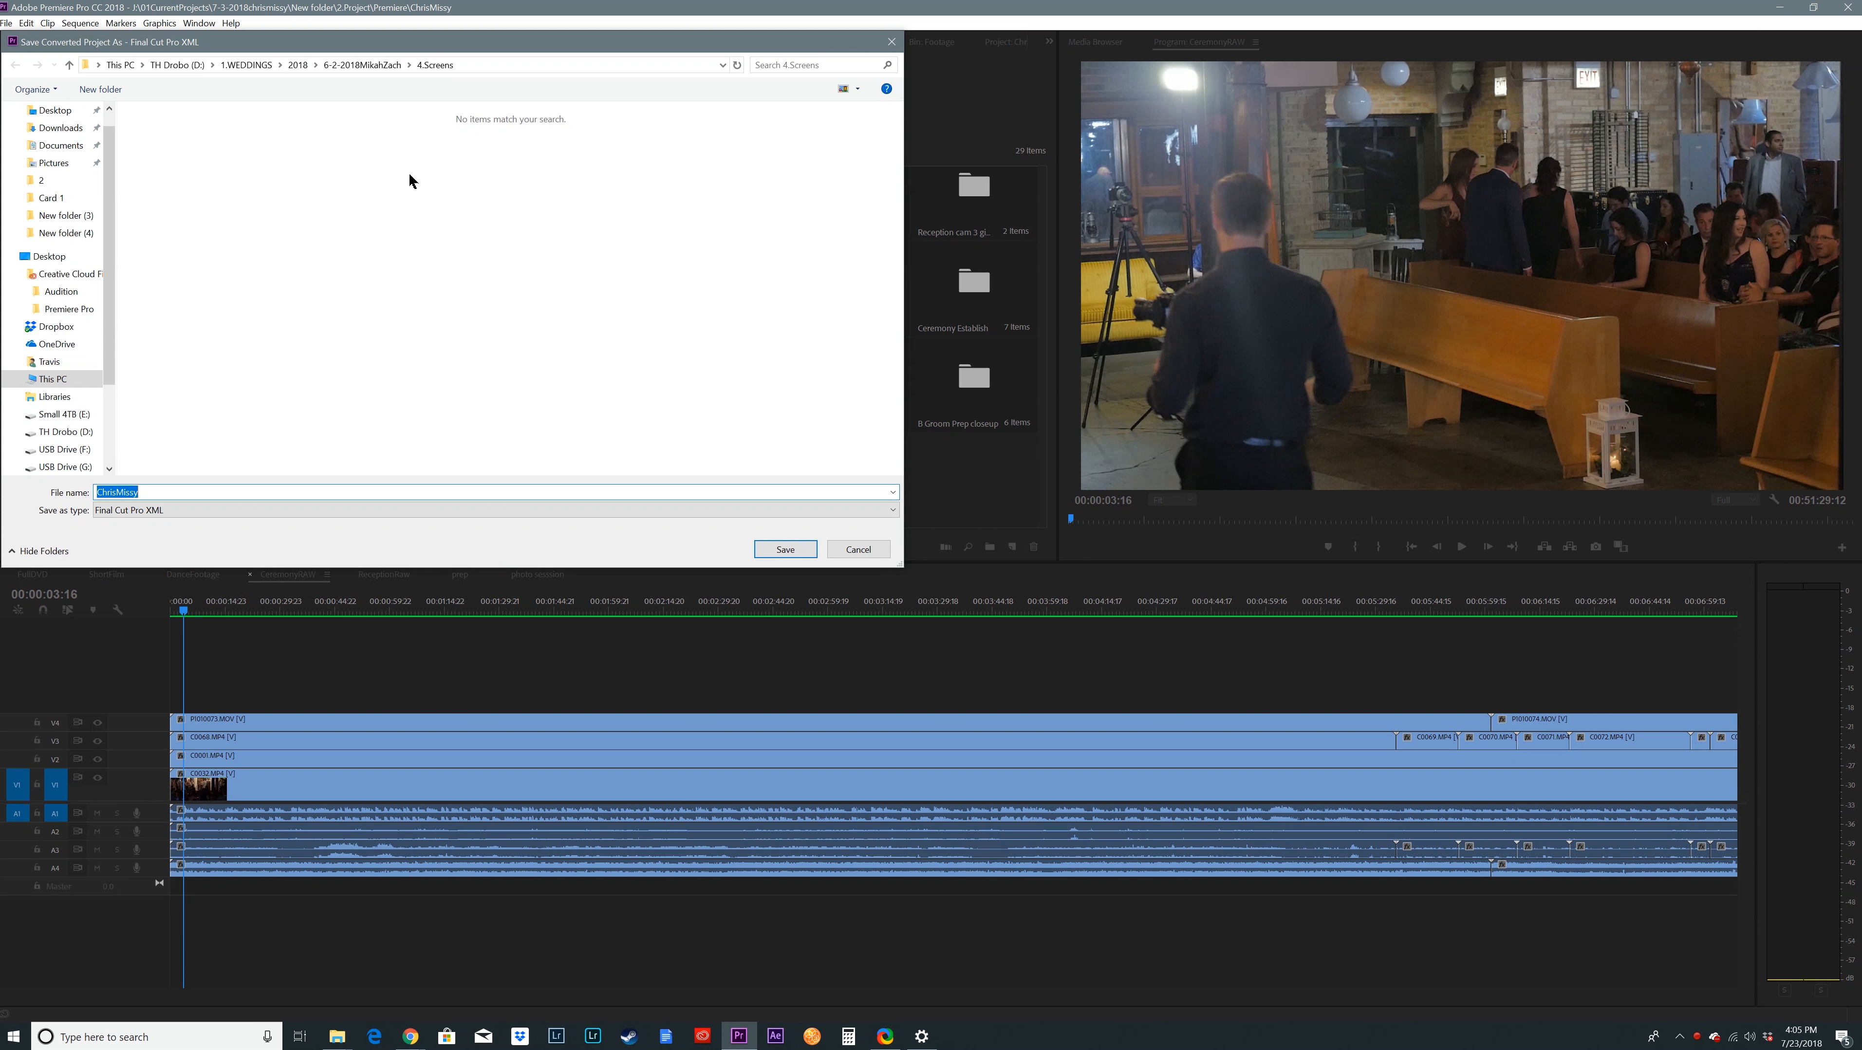
- Save the whole project as a Final Cut Pro XML file in the wedding's 2.Project > Plural Eyes folder
{"action": "left_click", "coordinate": [345, 66]}
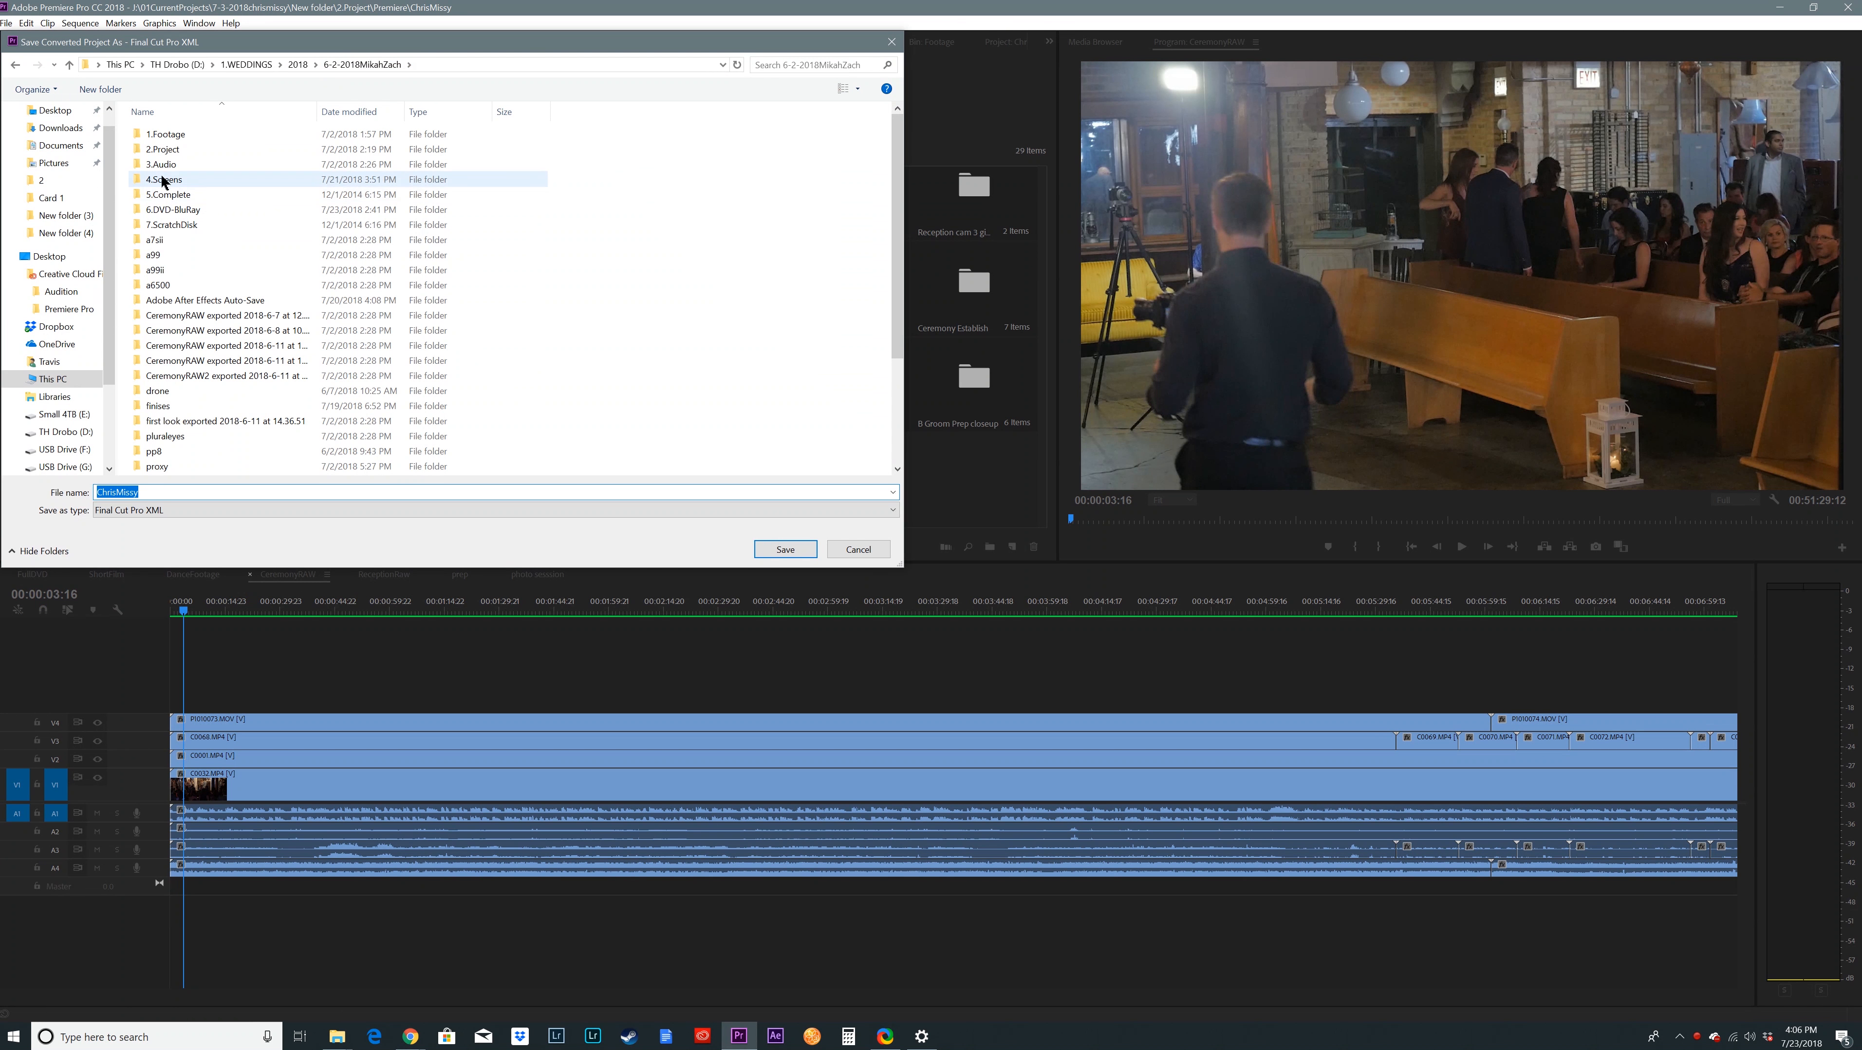
{"action": "double_click", "coordinate": [170, 149]}
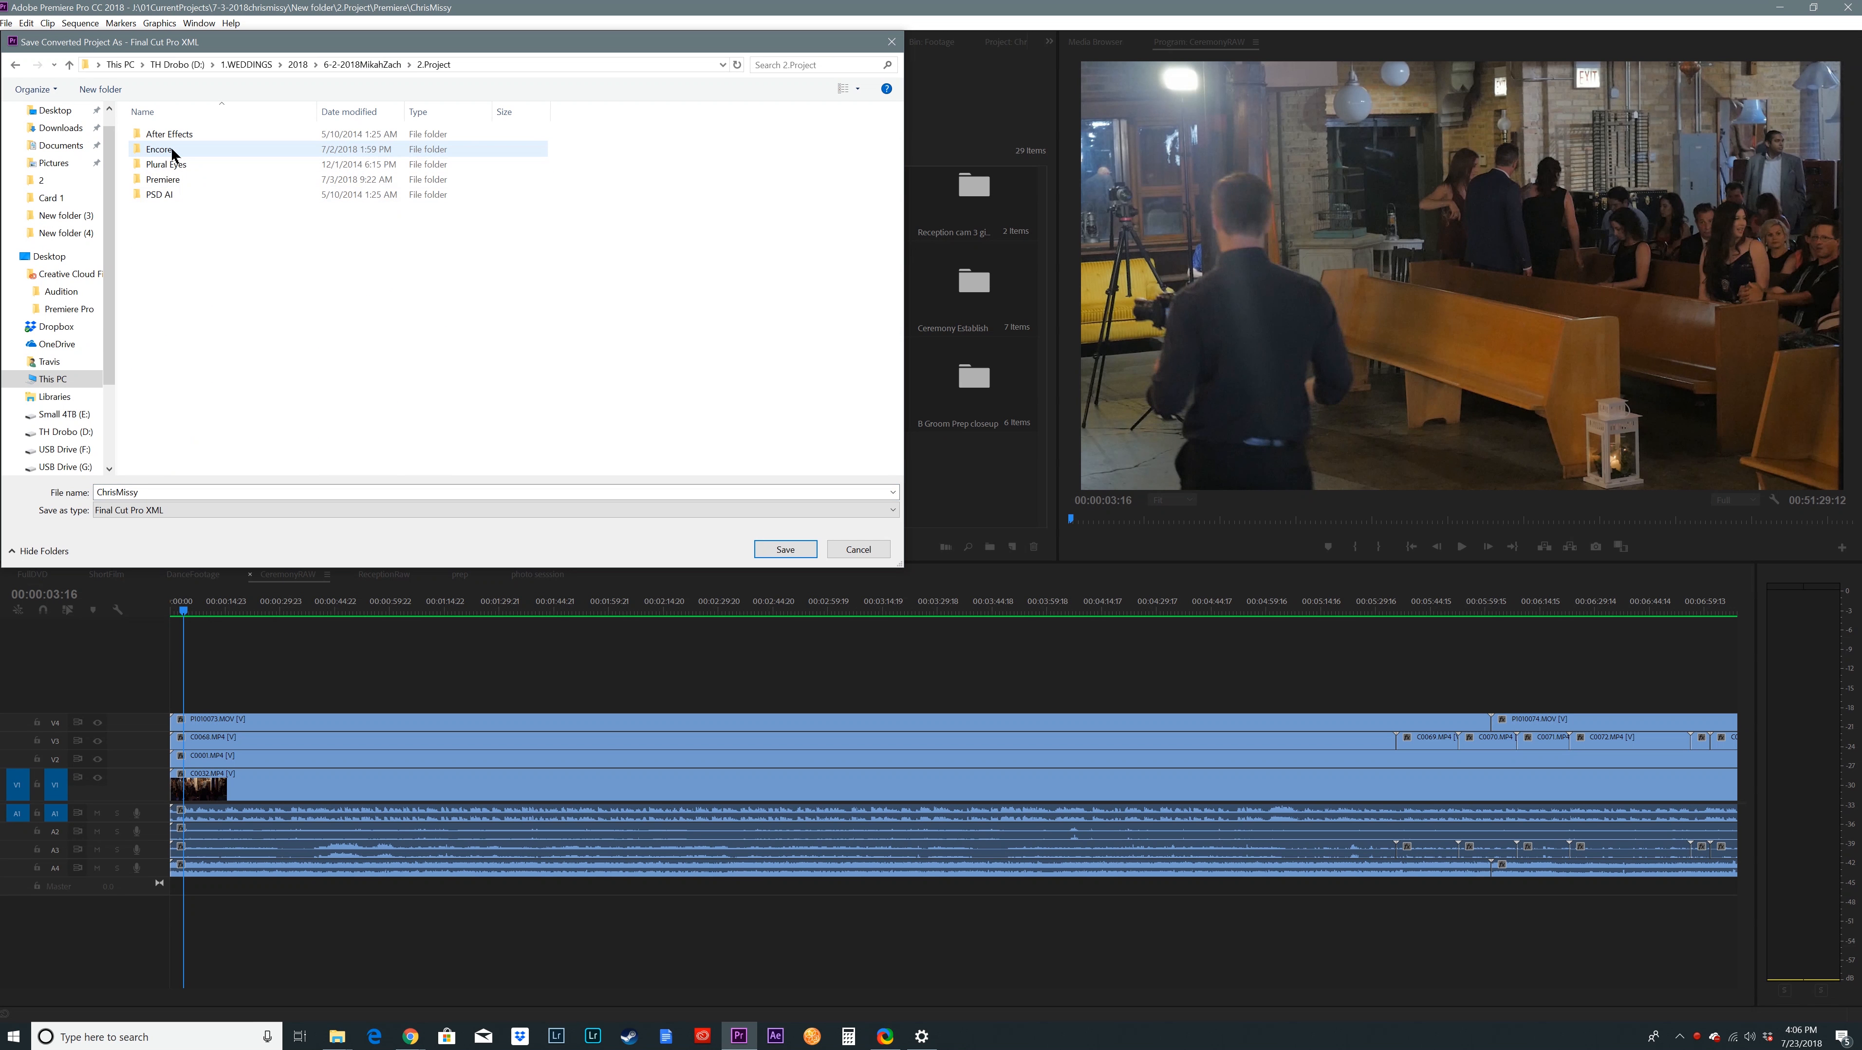
{"action": "double_click", "coordinate": [180, 180]}
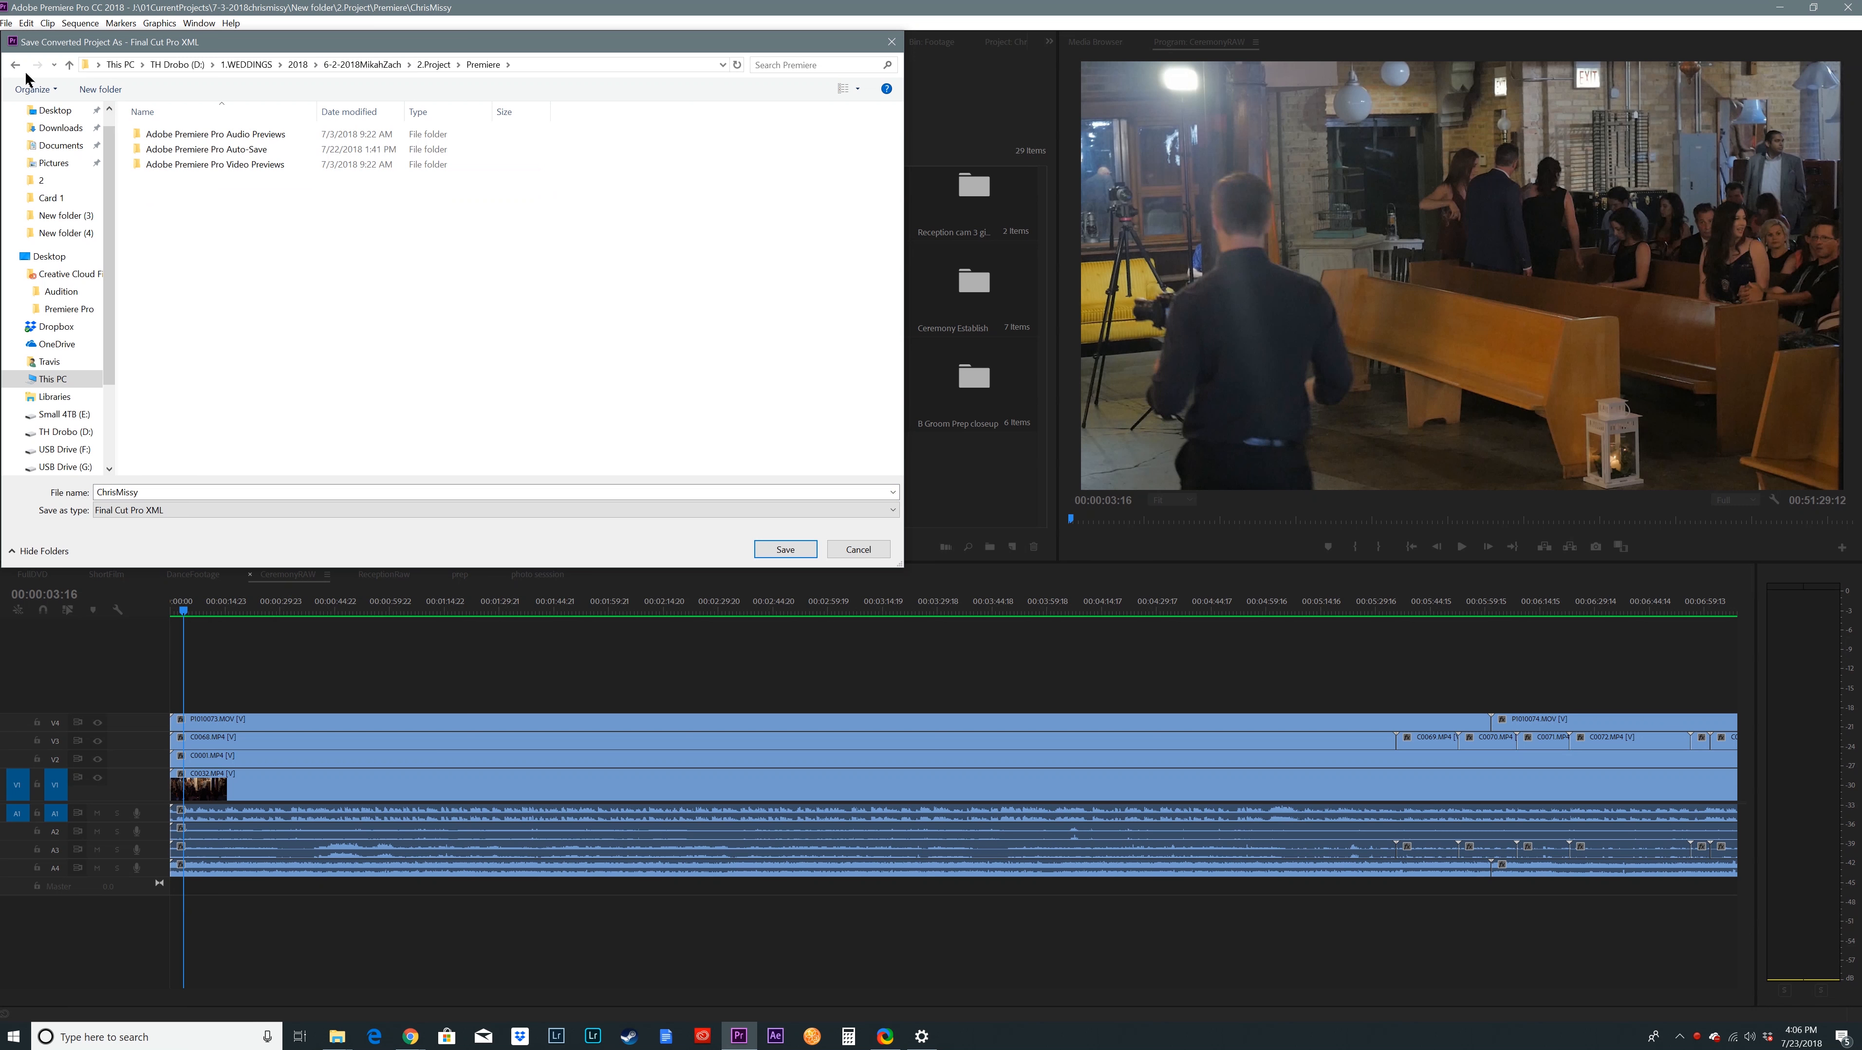
{"action": "key", "text": "BackSpace"}
{"action": "double_click", "coordinate": [192, 163]}
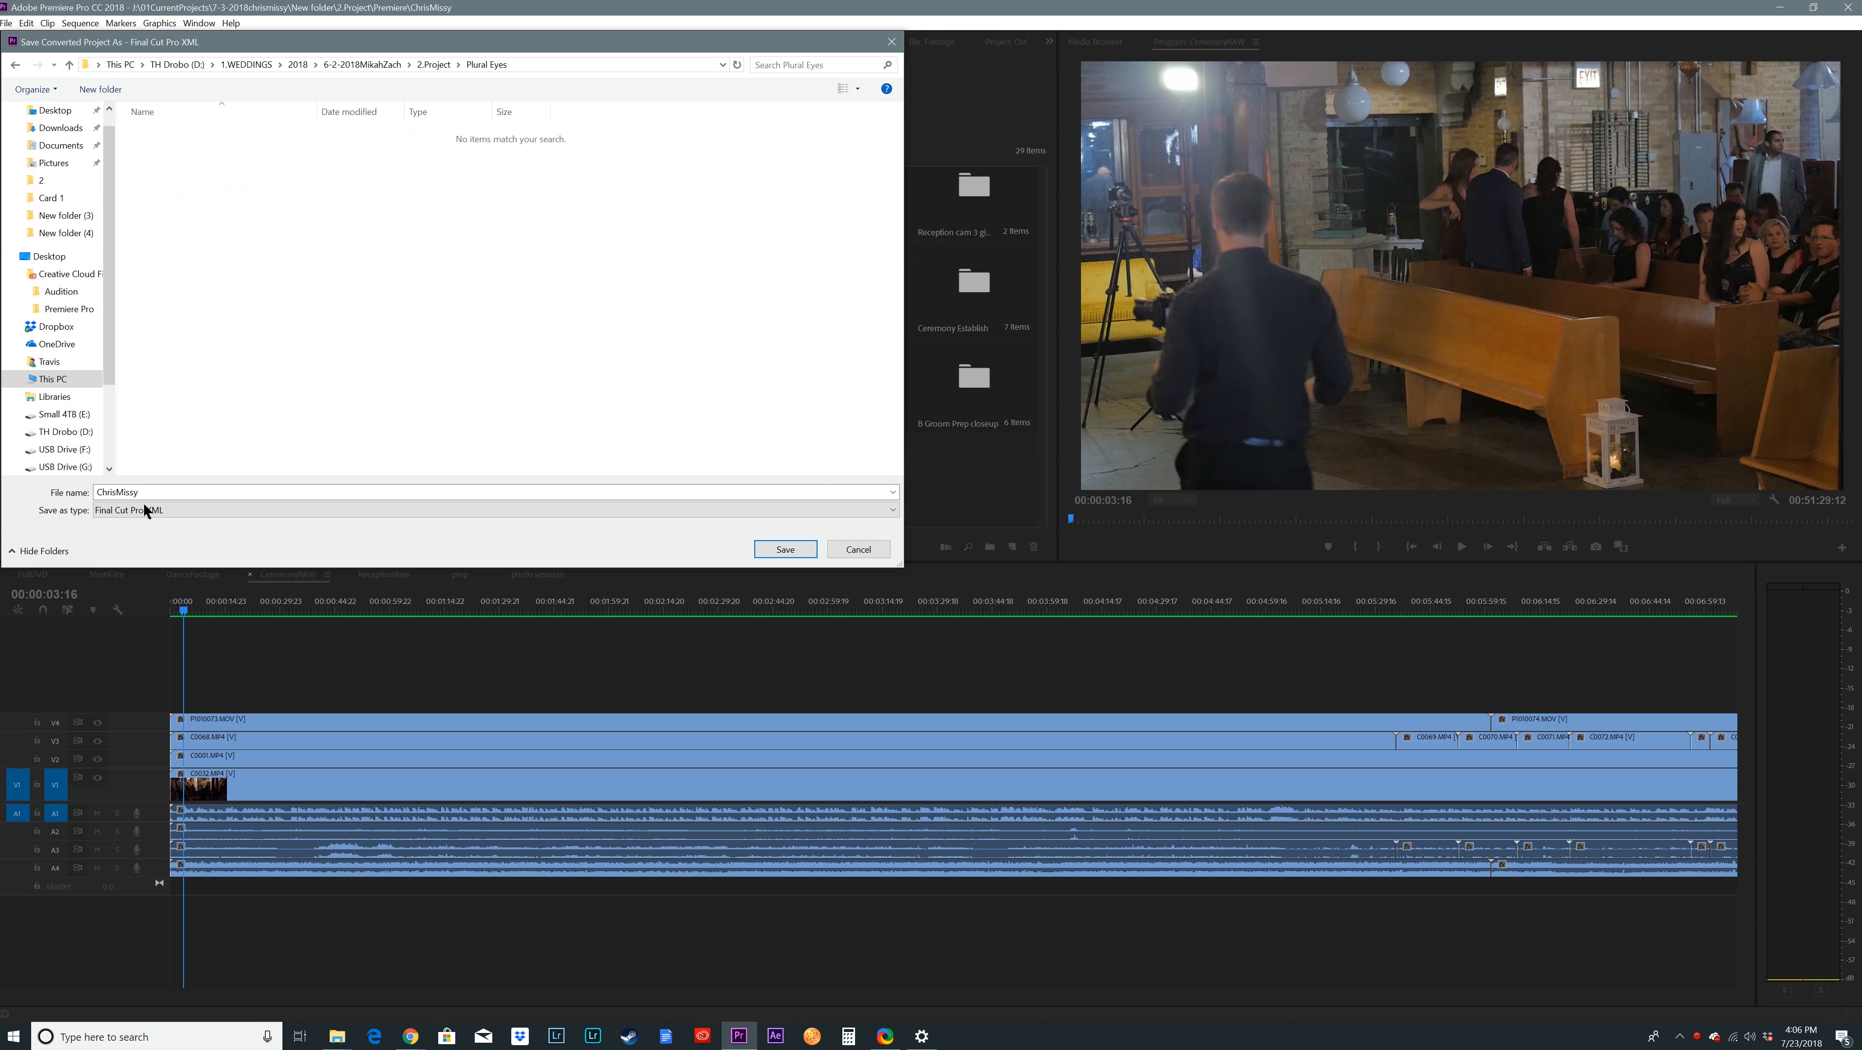
{"action": "left_click", "coordinate": [333, 482]}
{"action": "left_click", "coordinate": [346, 482]}
{"action": "mouse_move", "coordinate": [492, 45]}
{"action": "left_mouse_down"}
{"action": "mouse_move", "coordinate": [1524, 52]}
{"action": "mouse_move", "coordinate": [480, 67]}
{"action": "left_mouse_up"}
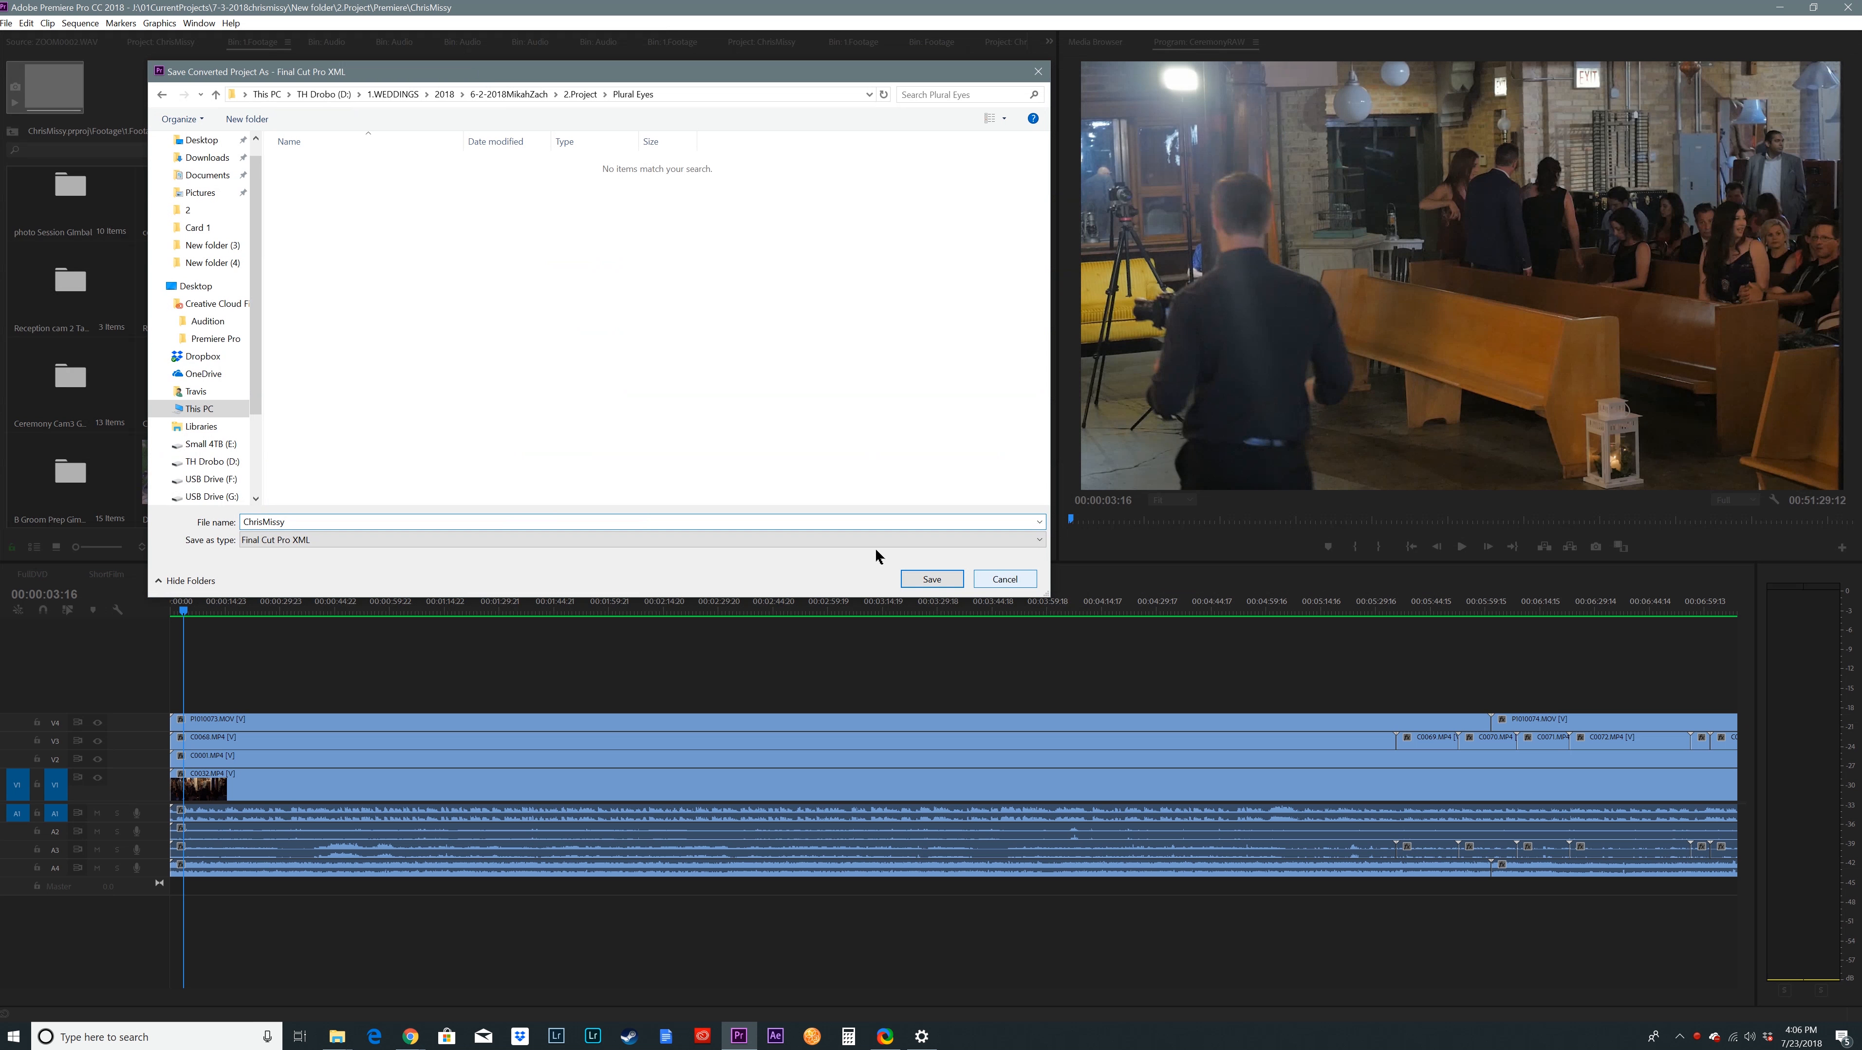
{"action": "key", "text": "Return"}
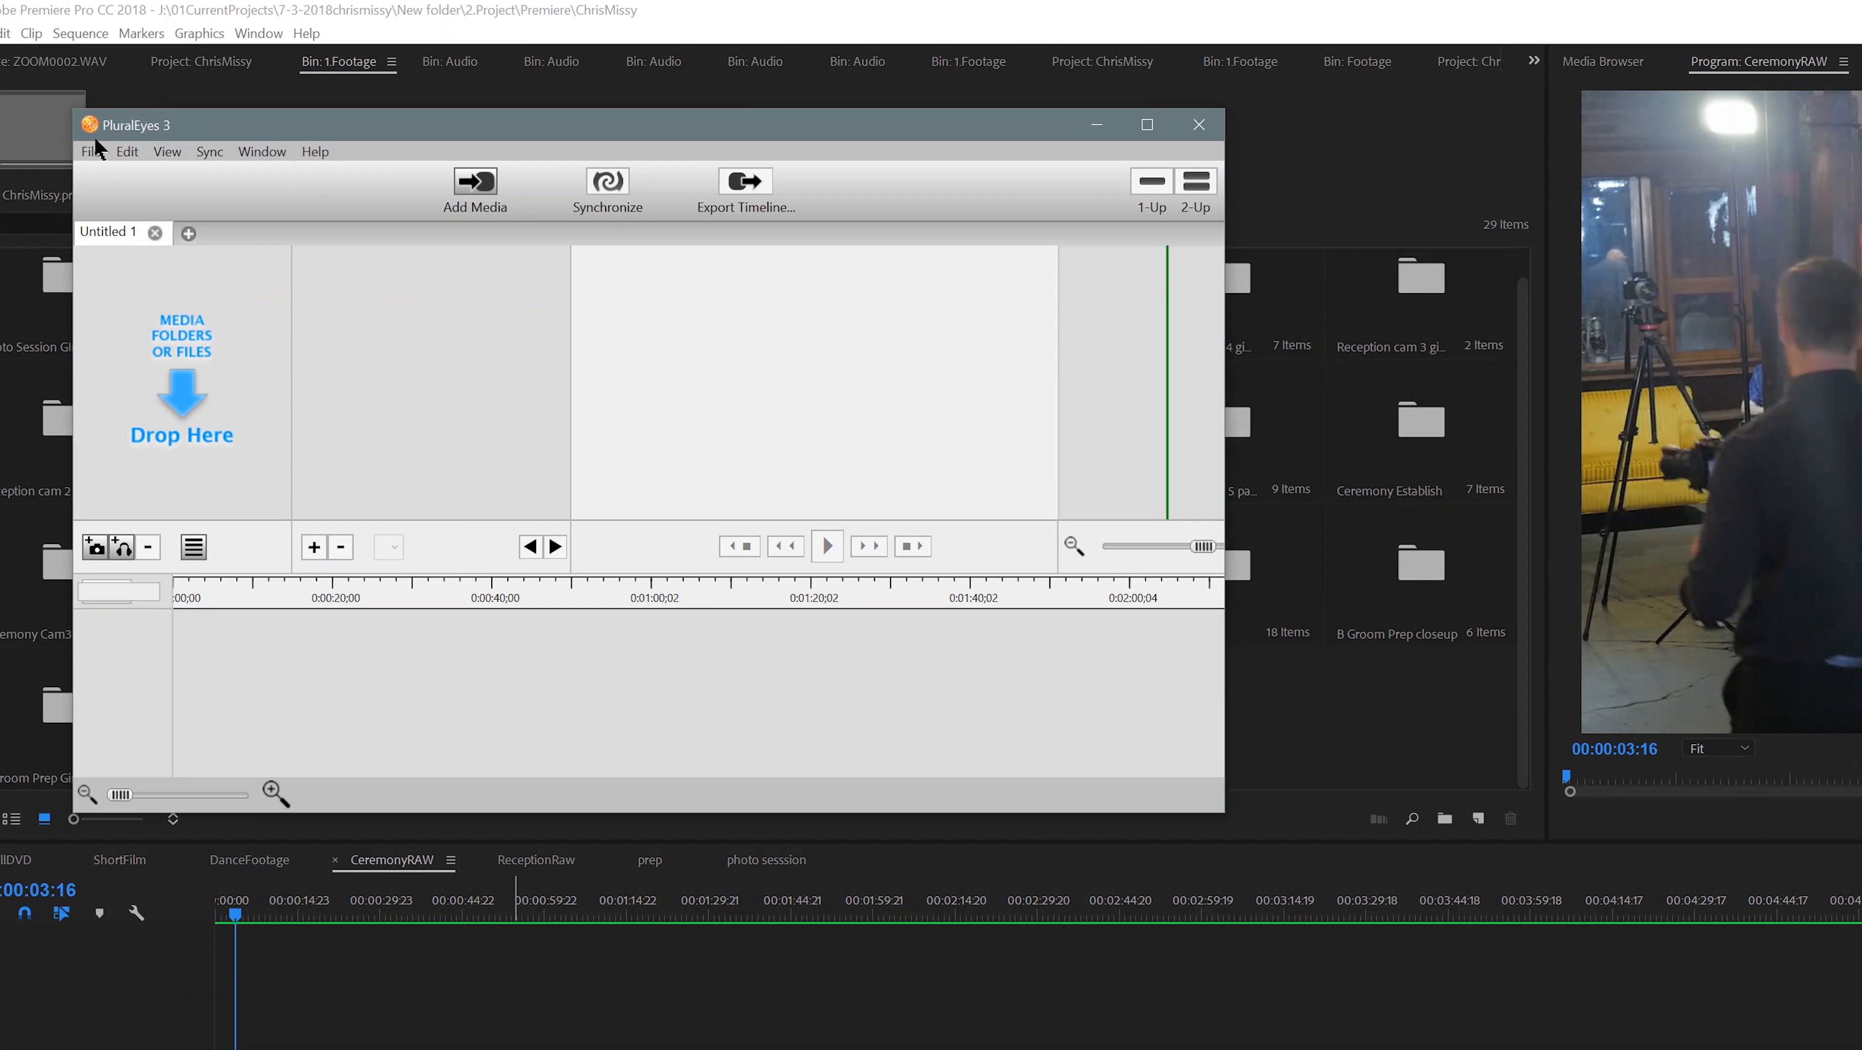
- In PluralEyes 3, create a new project from Premiere Pro using the exported XML file, browsing from This PC
{"action": "left_click", "coordinate": [88, 97]}
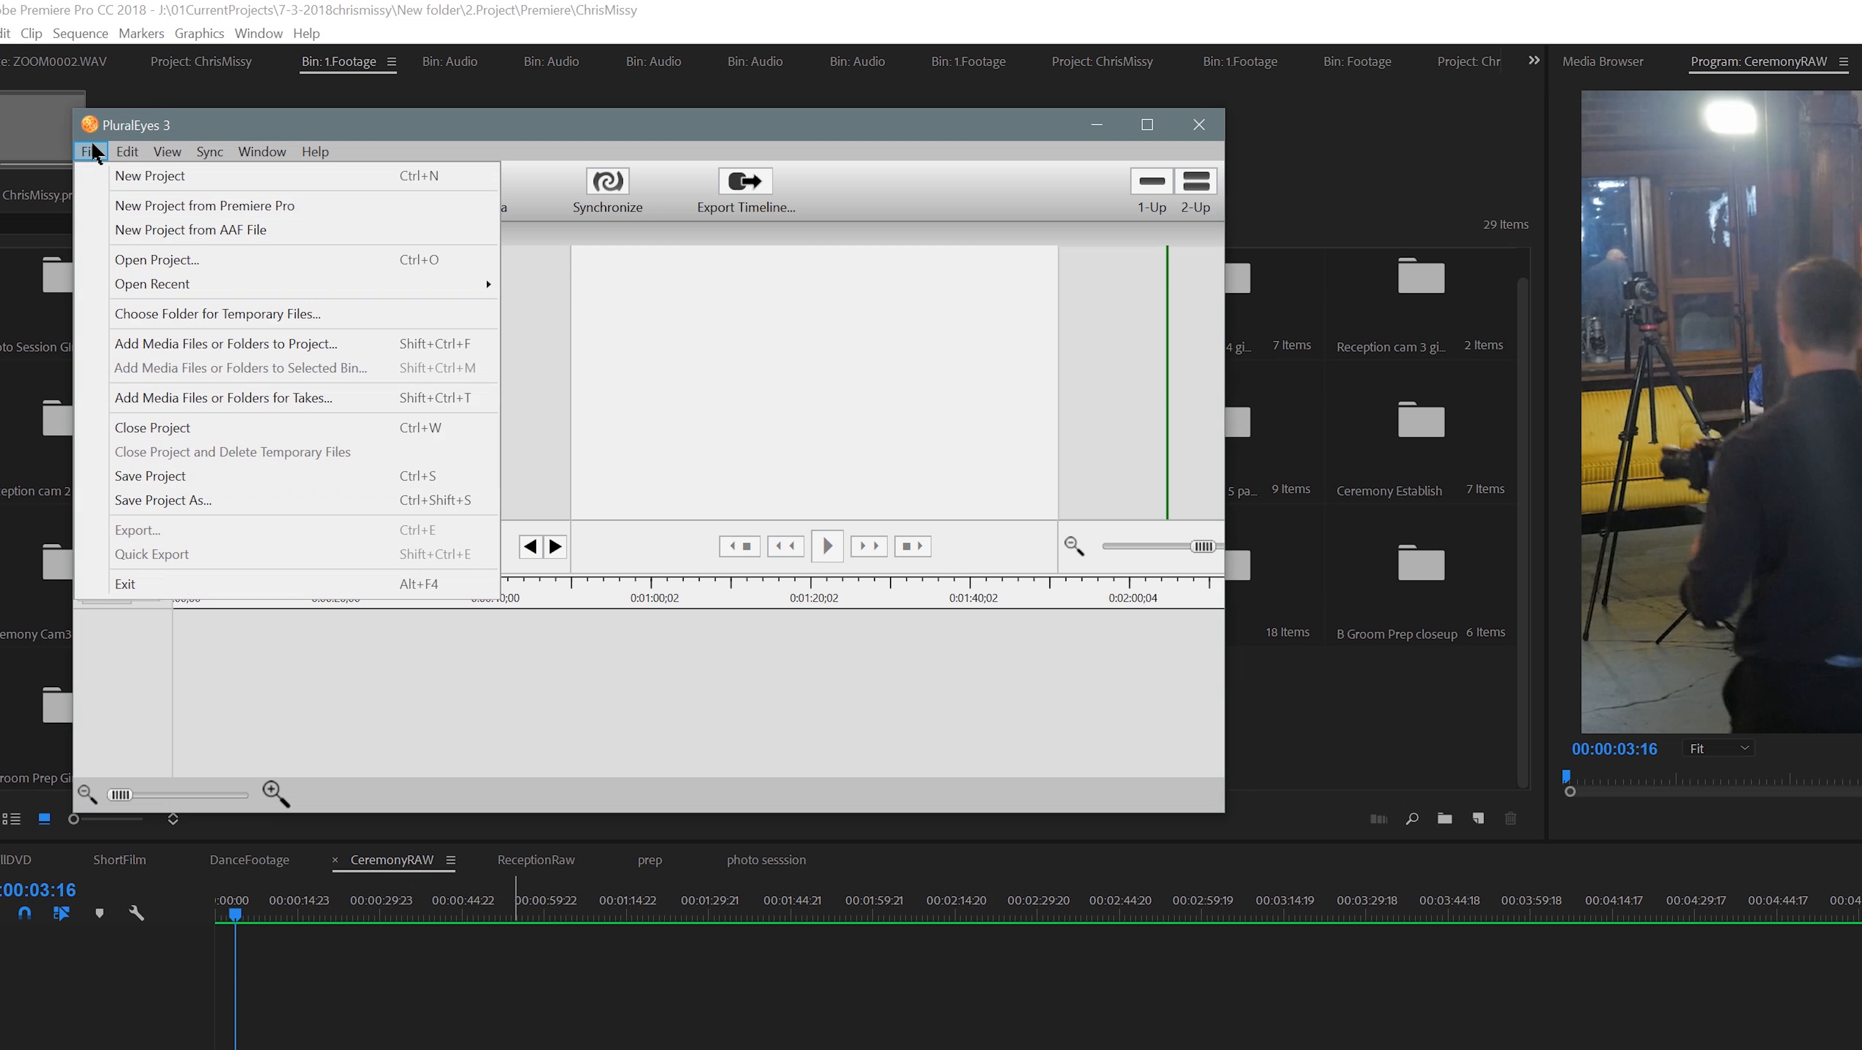
{"action": "left_click", "coordinate": [115, 205]}
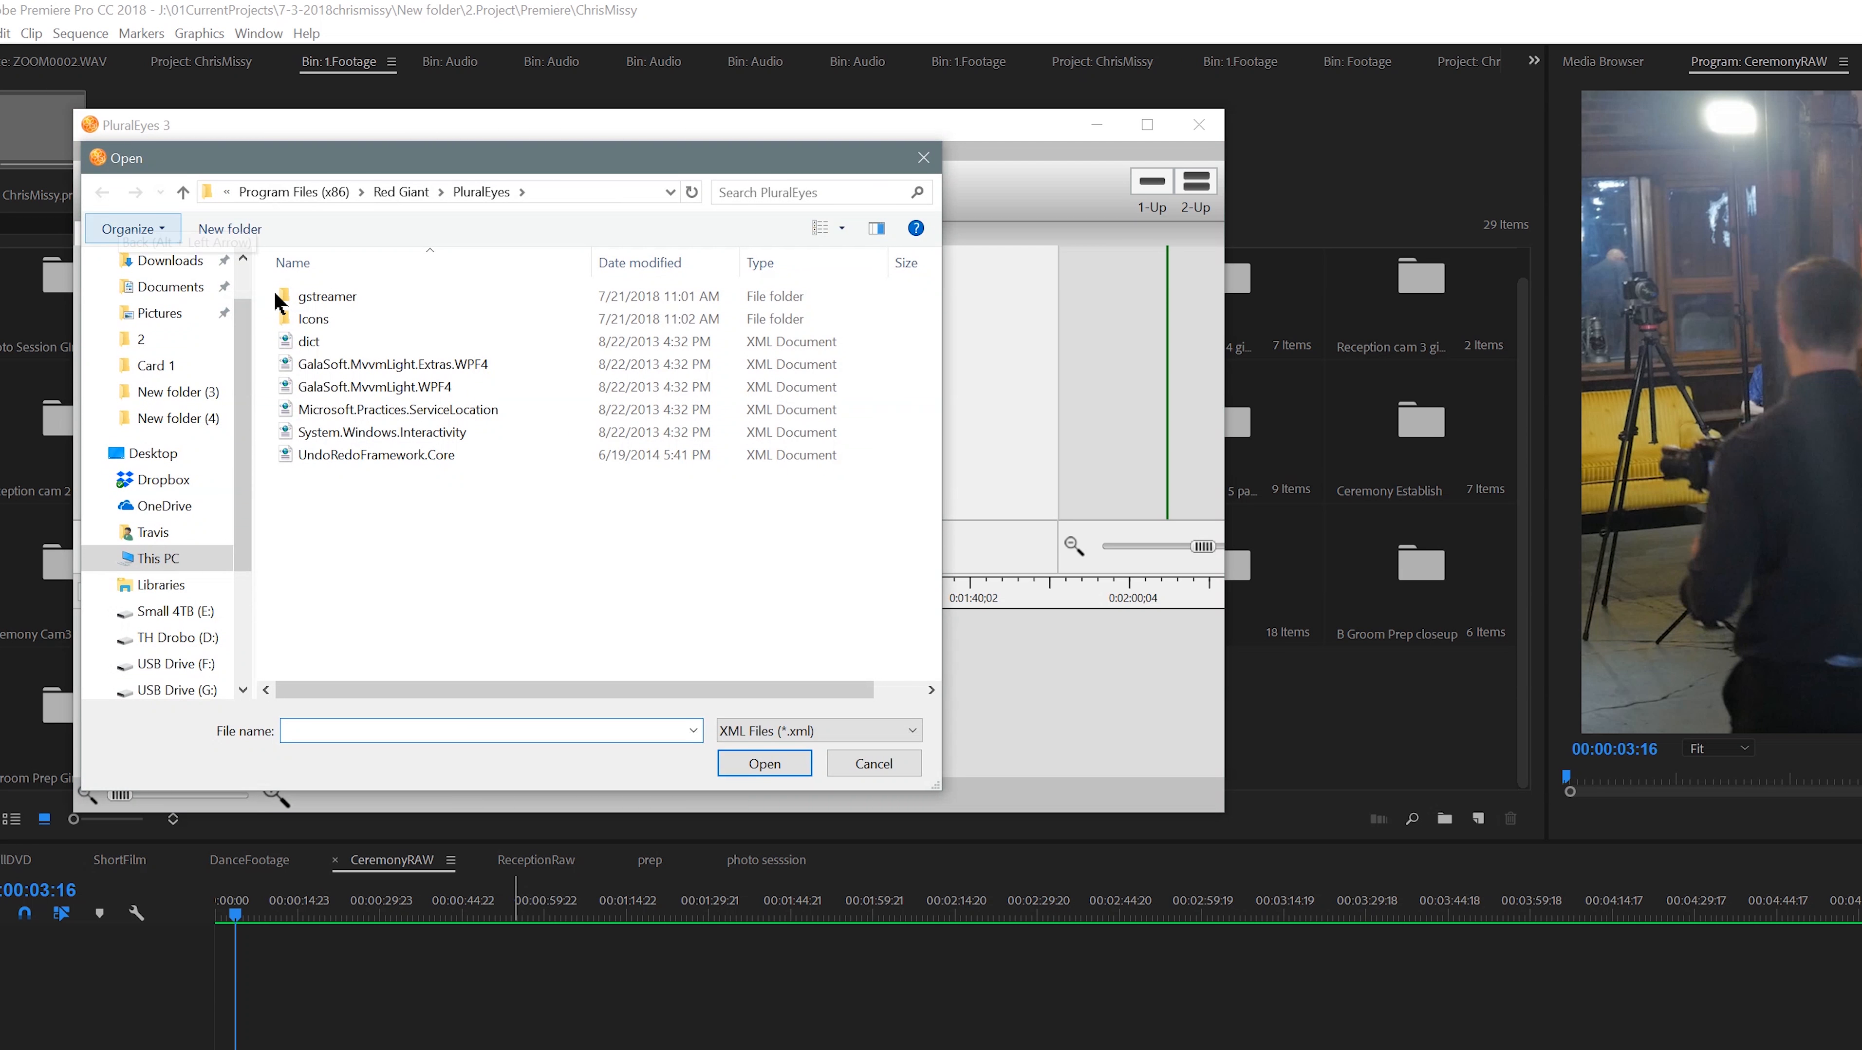
{"action": "left_click", "coordinate": [267, 191]}
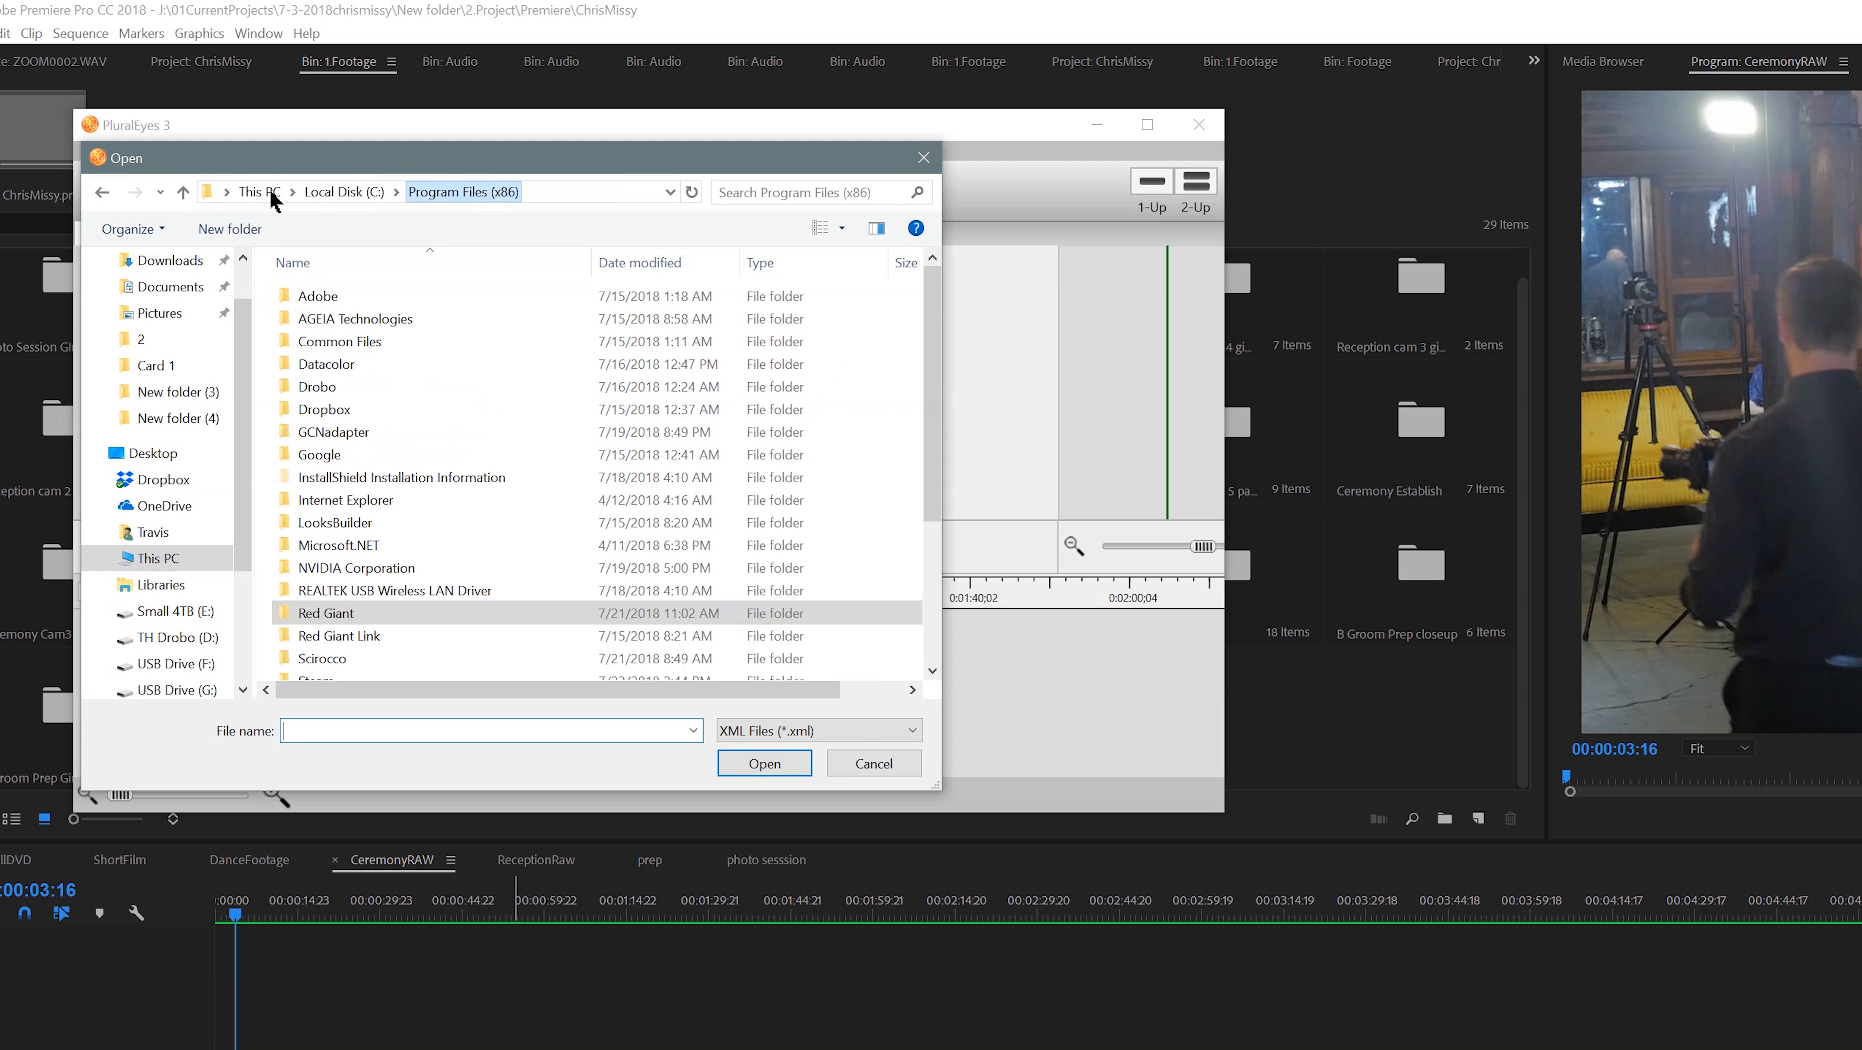
{"action": "left_click", "coordinate": [151, 558]}
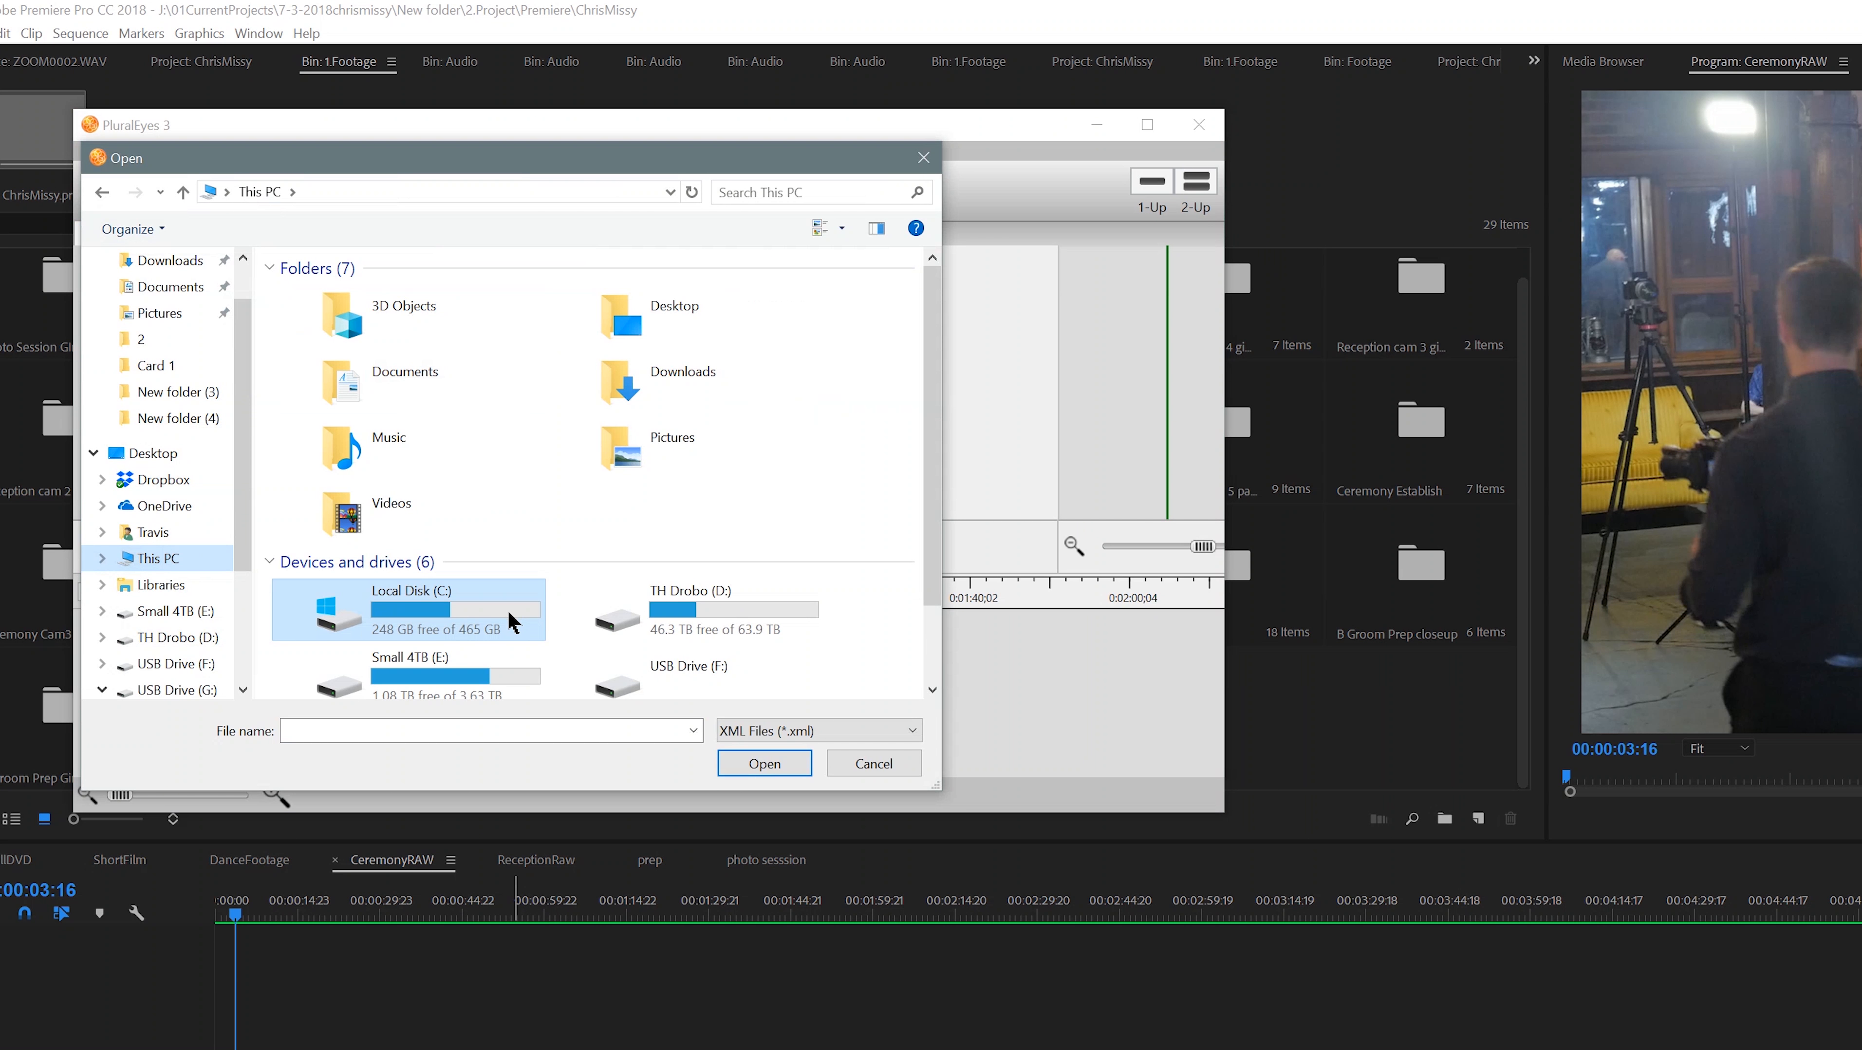
{"action": "scroll", "coordinate": [615, 681], "scroll_direction": "down", "scroll_amount": 1}
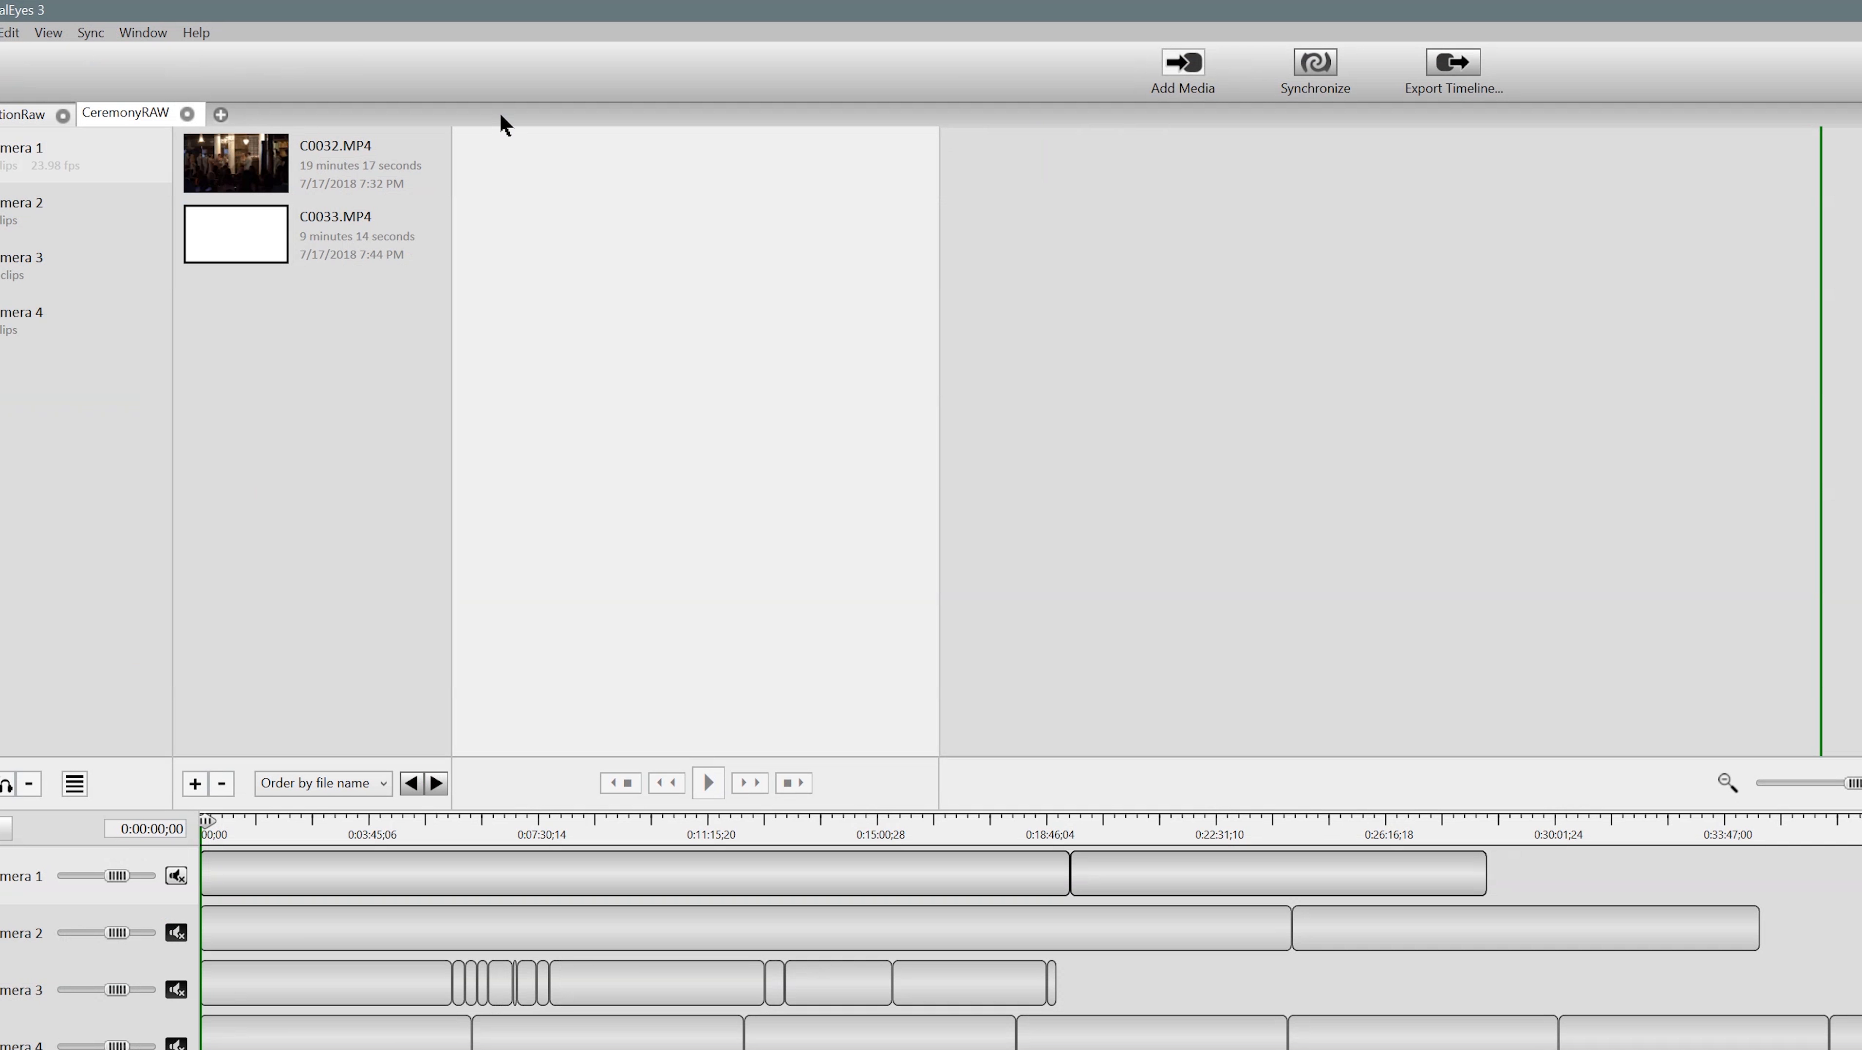
- Enable the Try Really Hard sync option for both the CeremonyRAW and ReceptionRaw timelines
{"action": "left_click", "coordinate": [92, 34]}
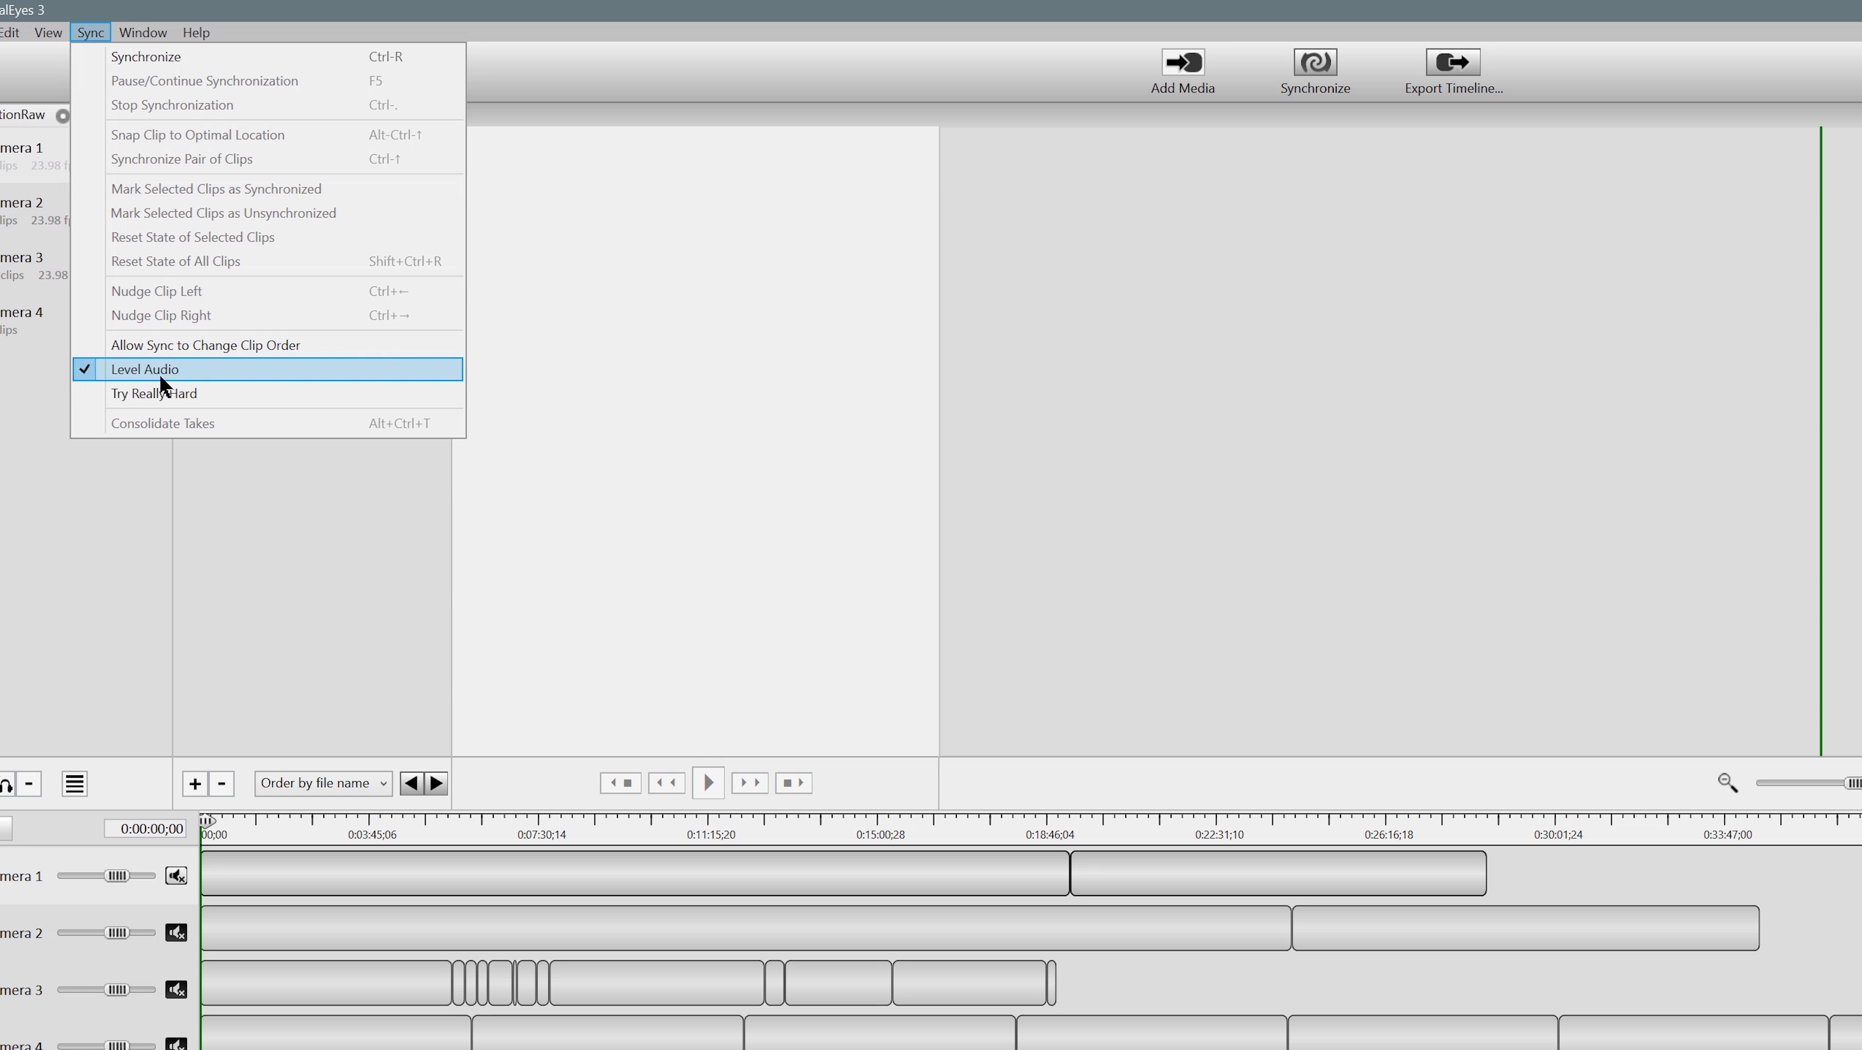
{"action": "left_click", "coordinate": [156, 392]}
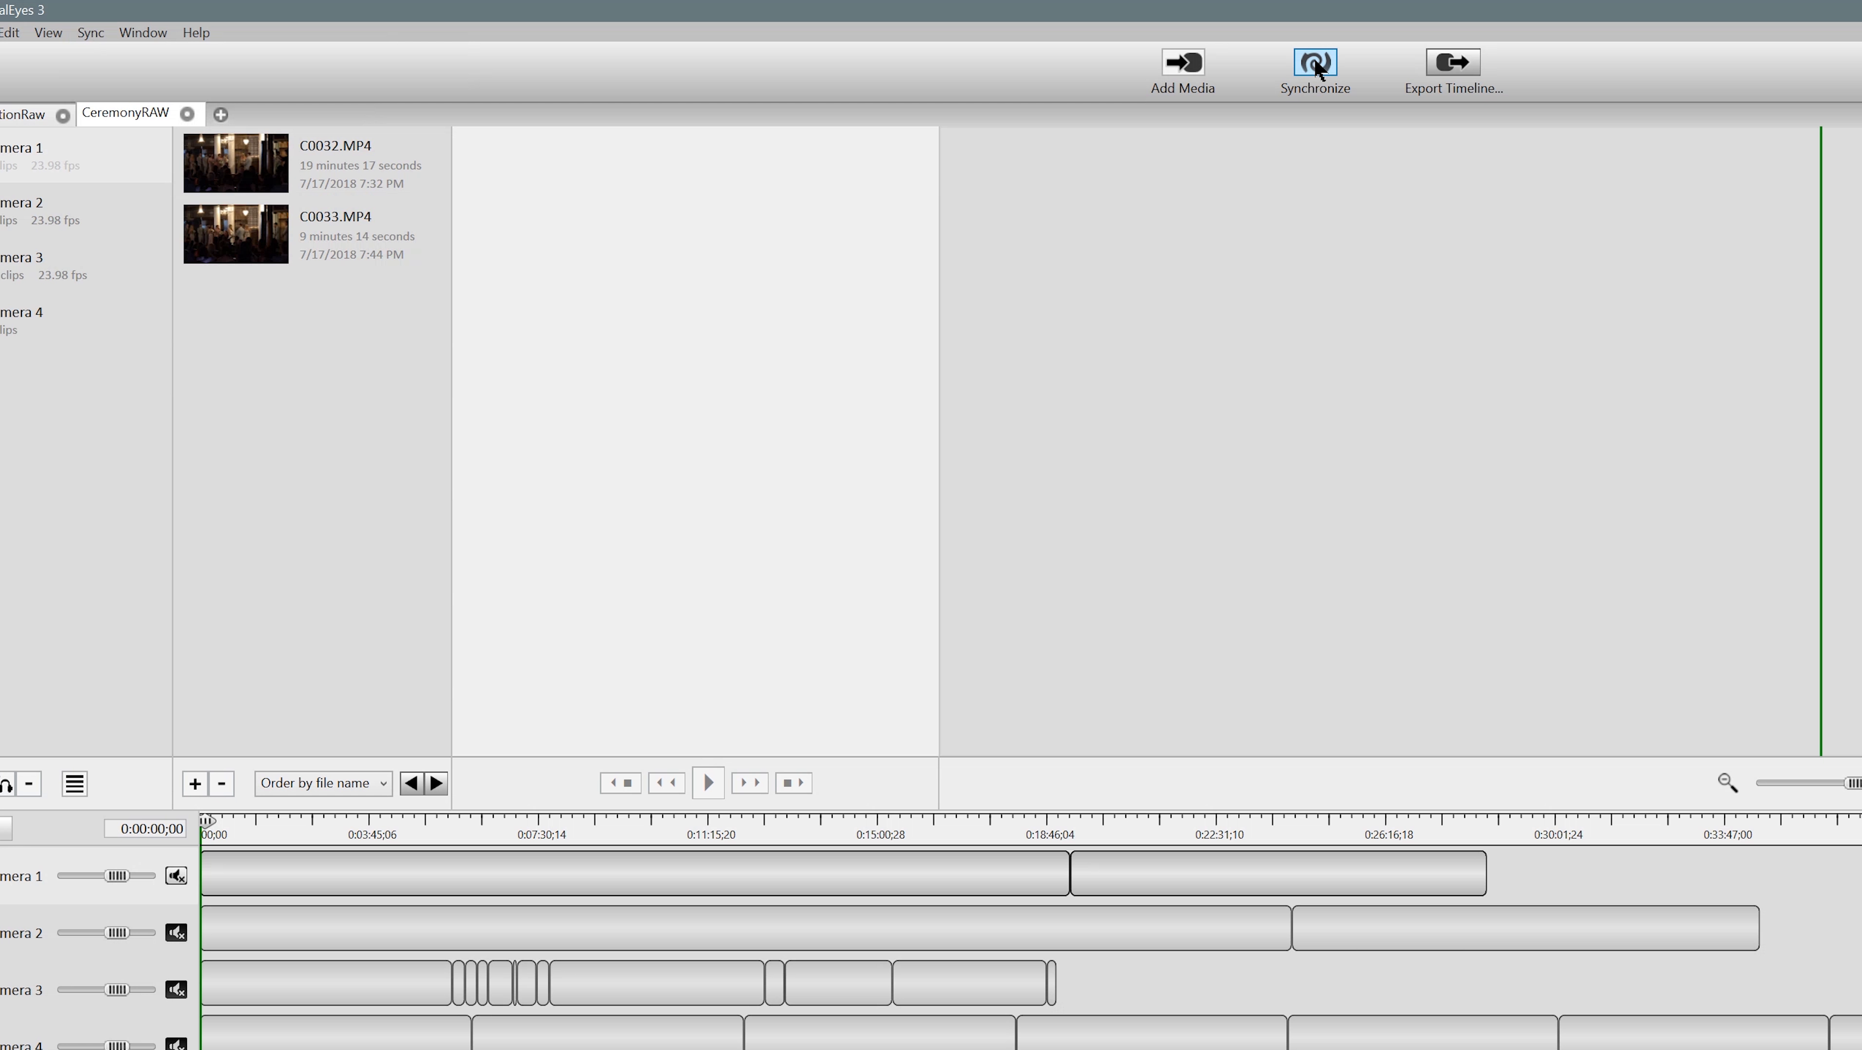
{"action": "left_click", "coordinate": [6, 118]}
{"action": "left_click", "coordinate": [91, 32]}
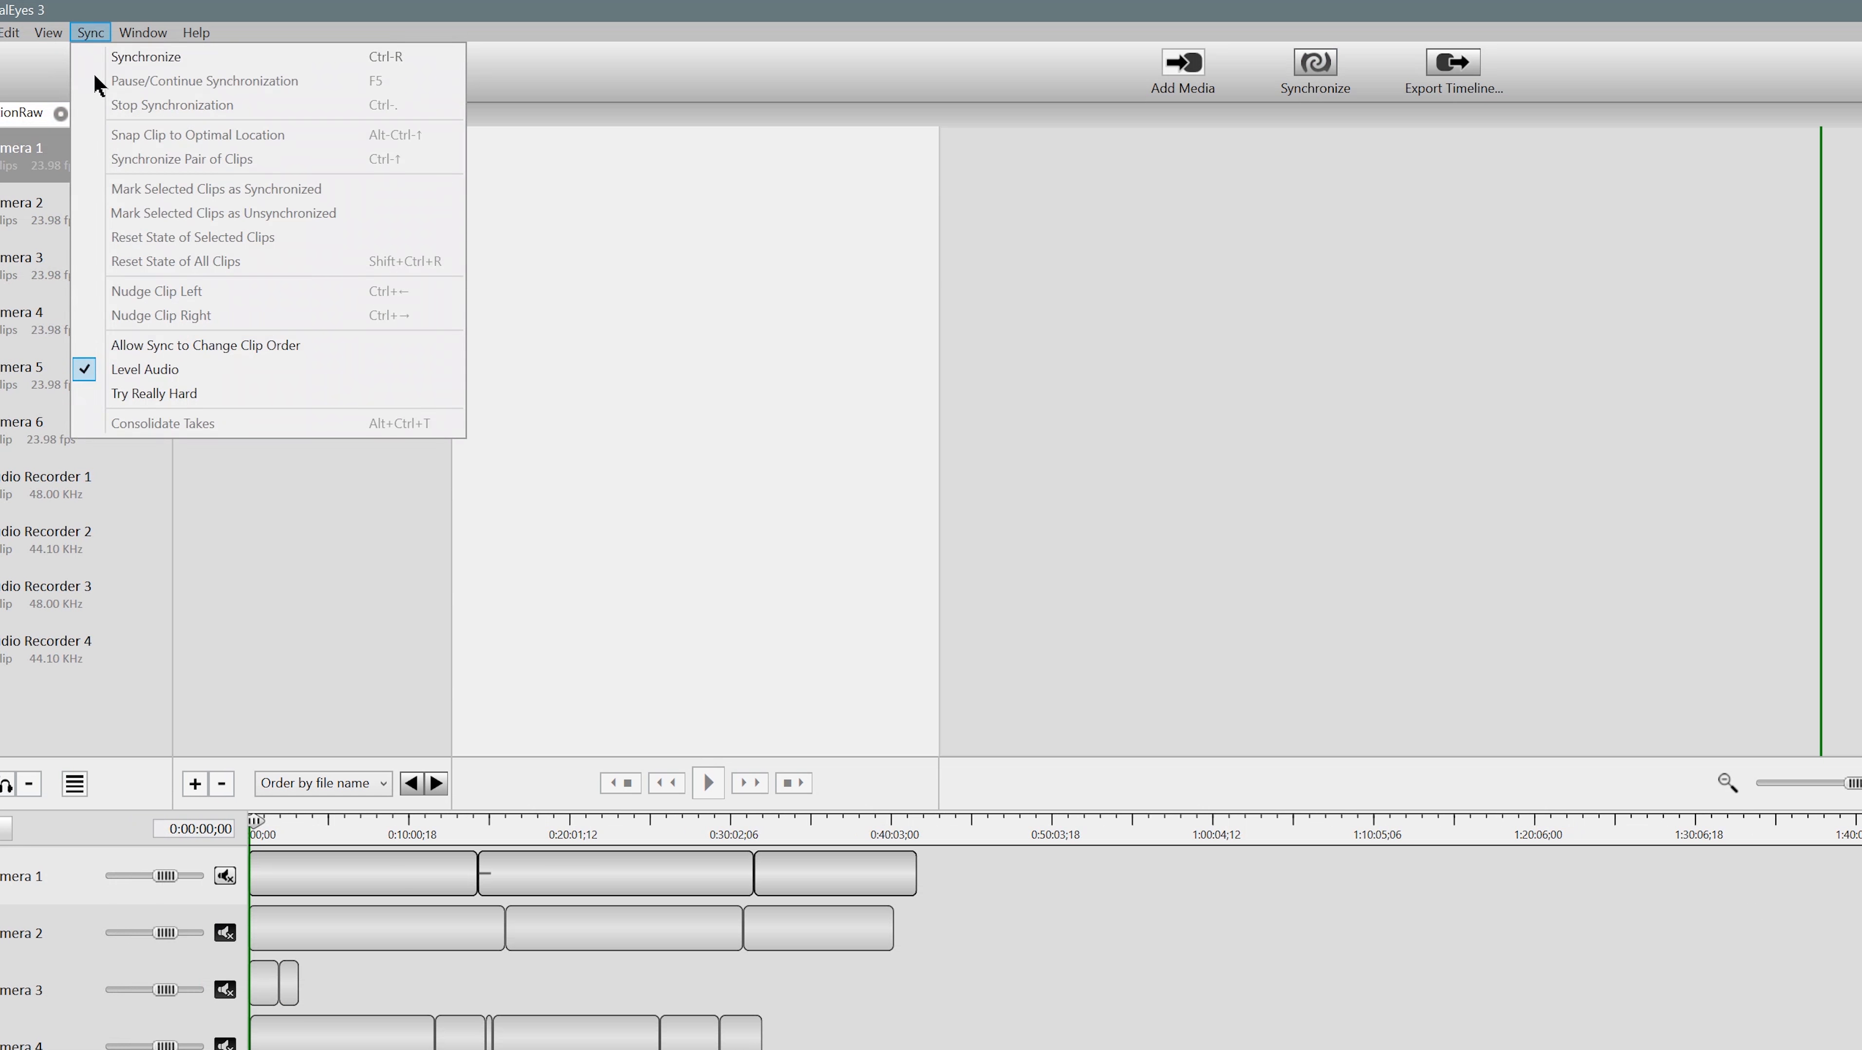
{"action": "left_click", "coordinate": [158, 394]}
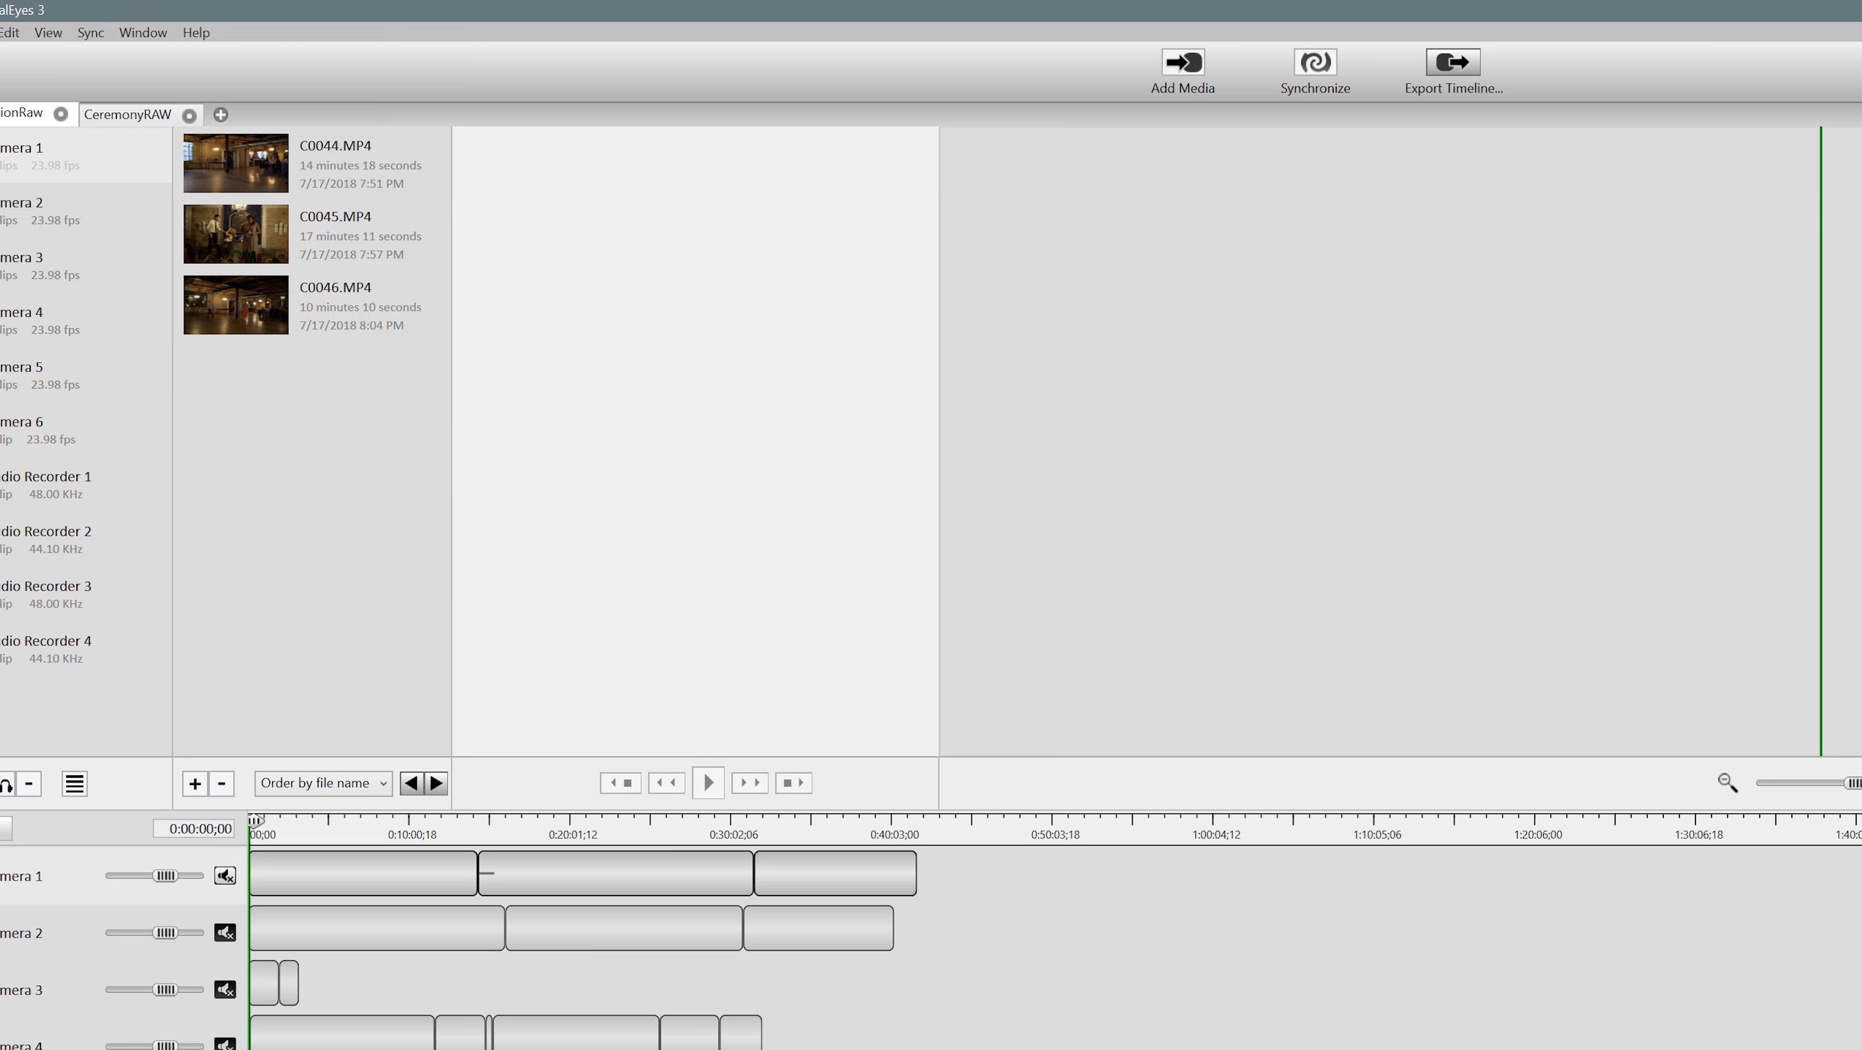